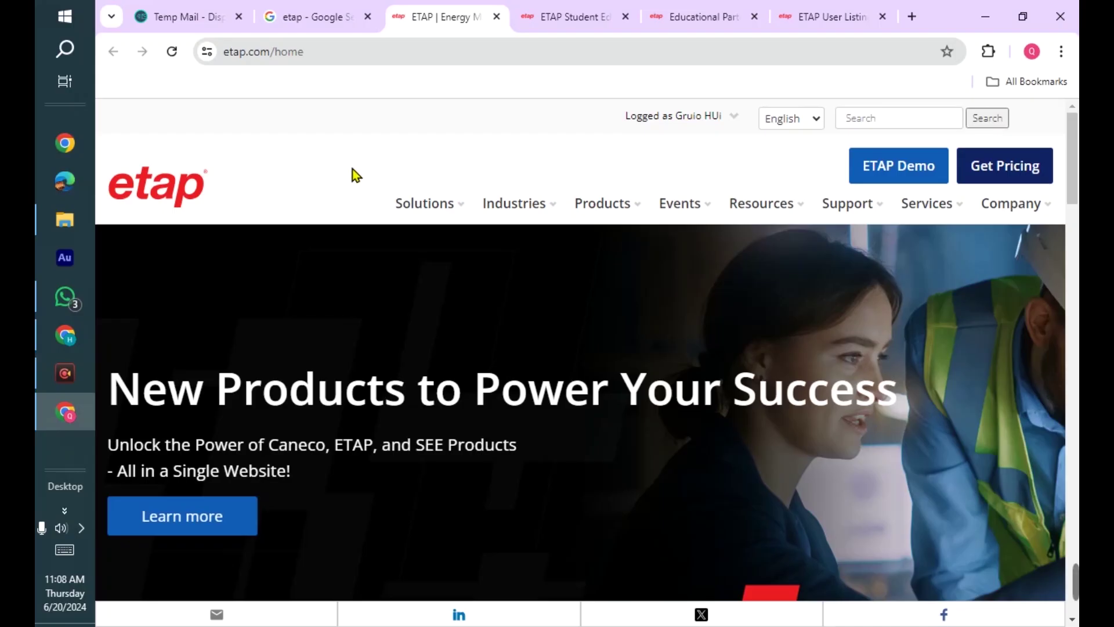
# - Check the Google results for etap and the etap.com home page, then show the Student Edition page
pyautogui.click(337, 12)
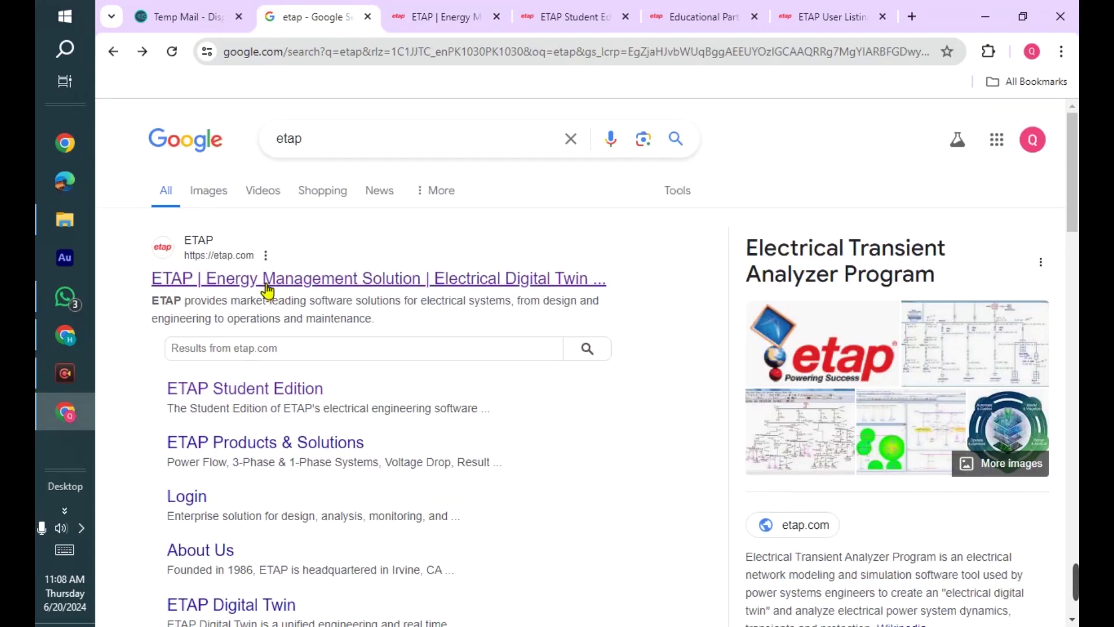
pyautogui.click(429, 12)
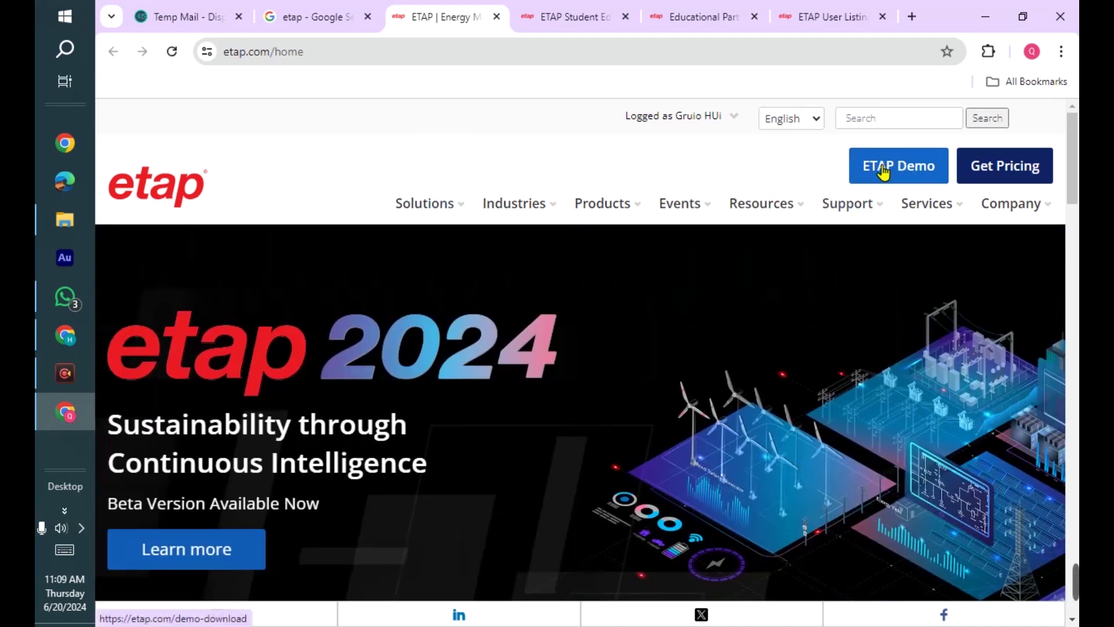
pyautogui.click(604, 9)
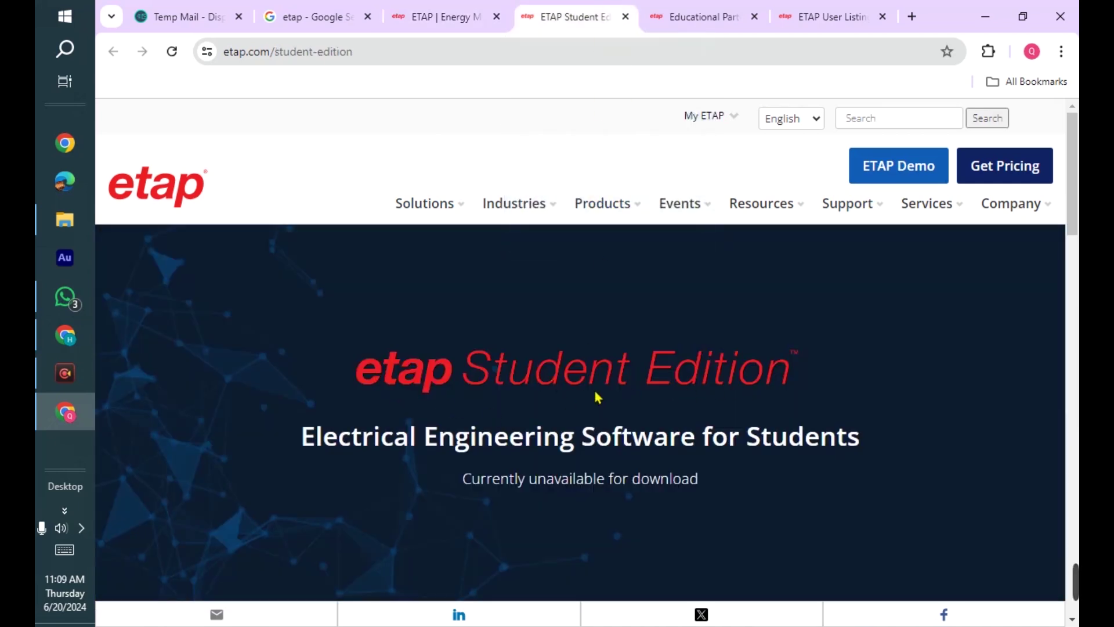
# - Highlight the 'unavailable for download' notice and the Student Edition qualification criteria
pyautogui.scroll(-1, 513, 474)
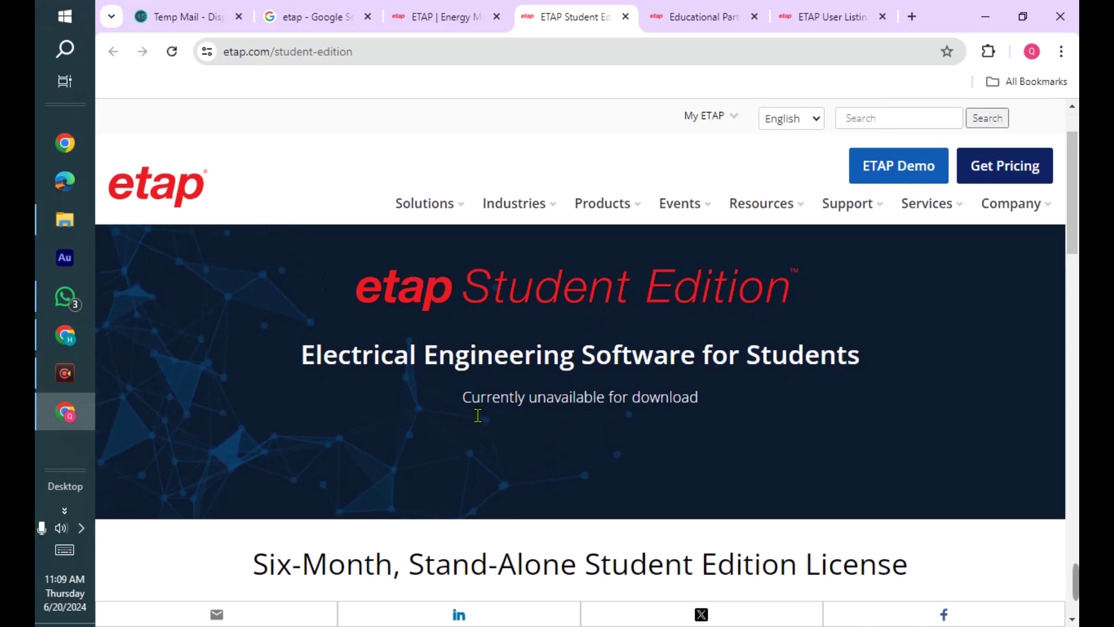
pyautogui.moveTo(464, 406); pyautogui.dragTo(705, 396)
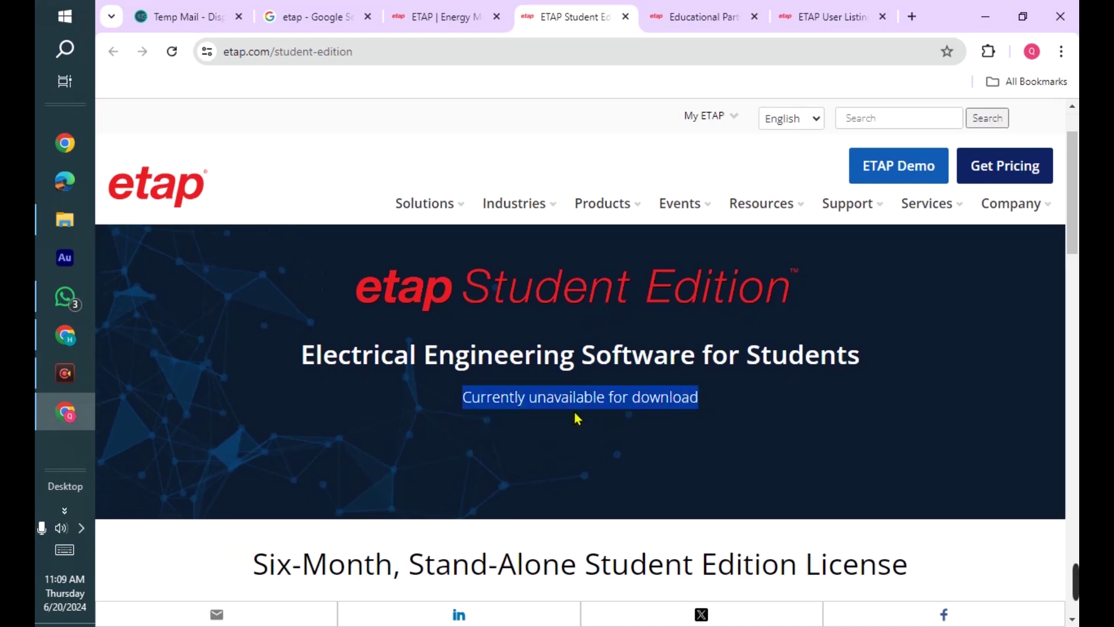
pyautogui.scroll(-10, 569, 416)
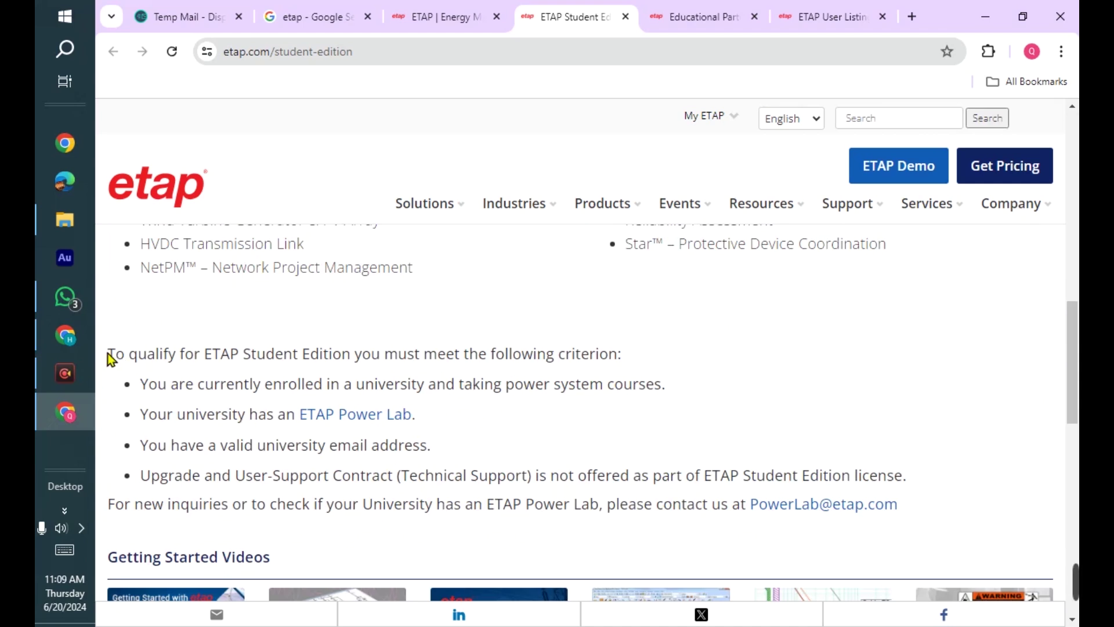
pyautogui.moveTo(107, 353); pyautogui.dragTo(547, 464)
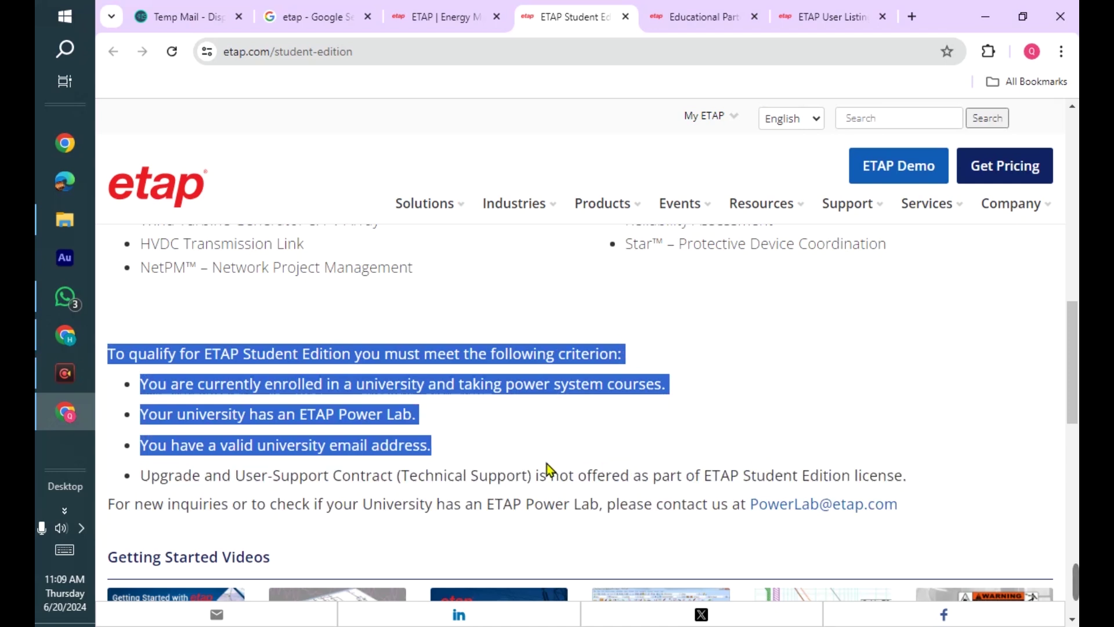
pyautogui.click(470, 451)
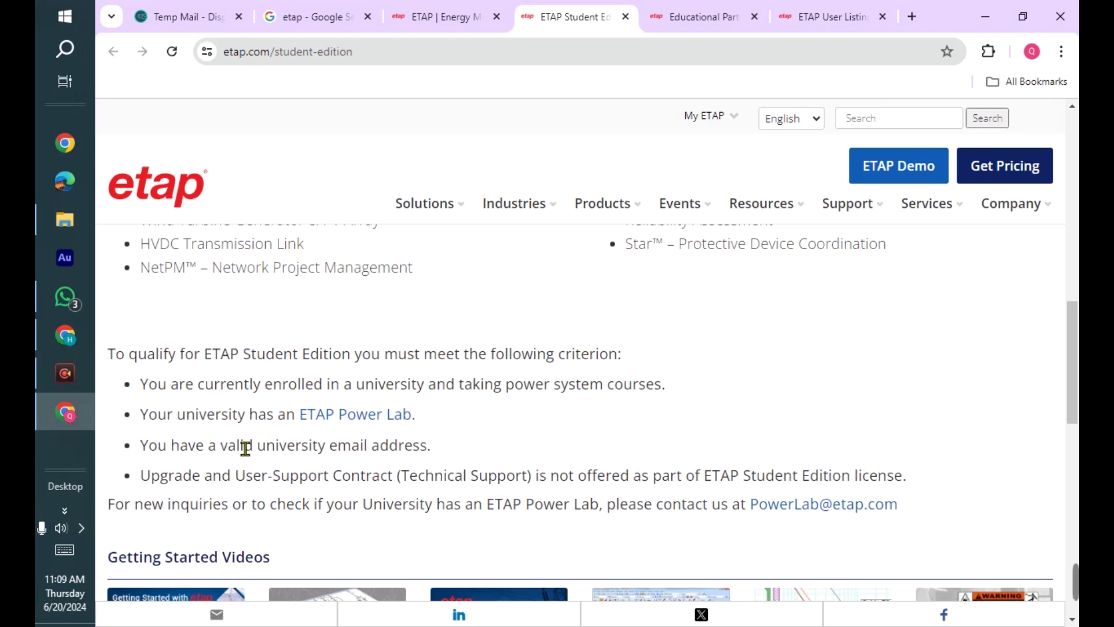
# - Scroll back up and go to the Educational Partners page
pyautogui.scroll(10, 553, 428)
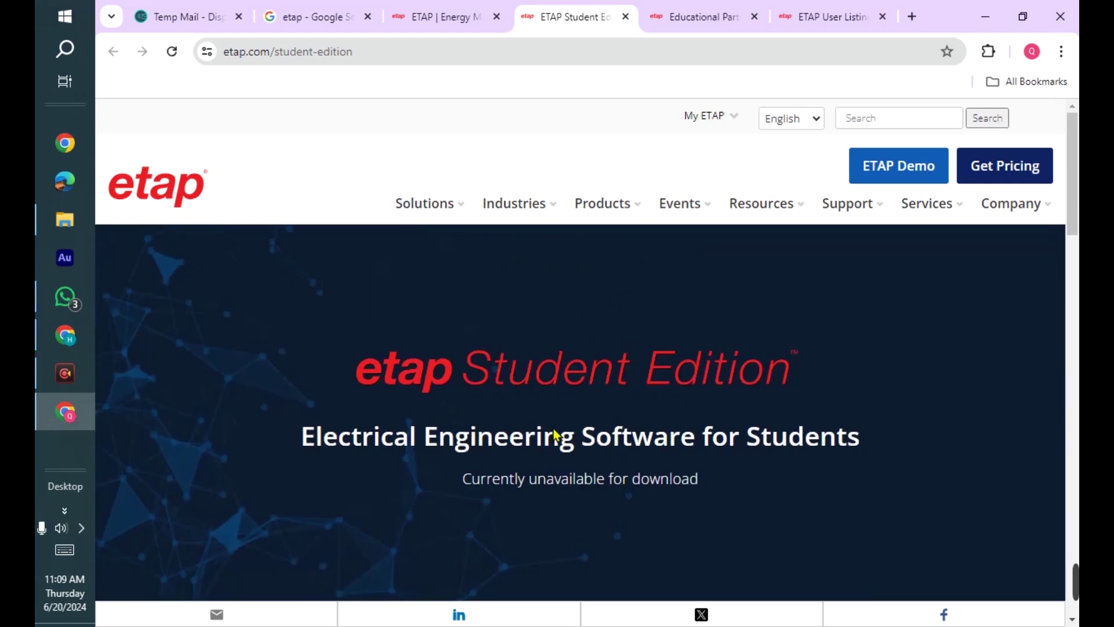
pyautogui.scroll(-7, 522, 463)
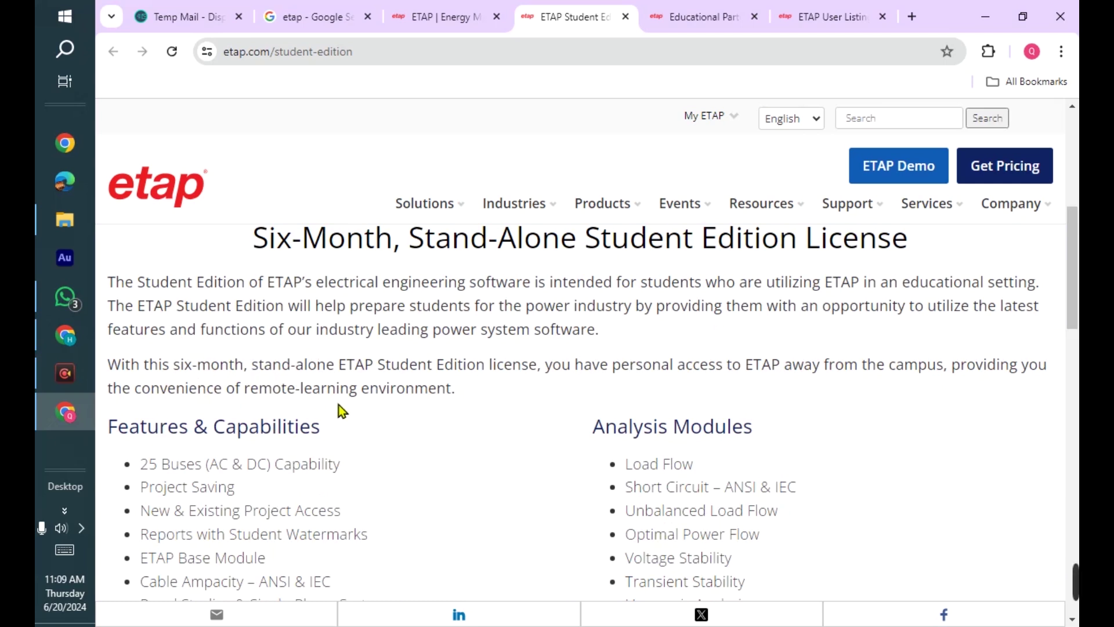
pyautogui.scroll(7, 339, 405)
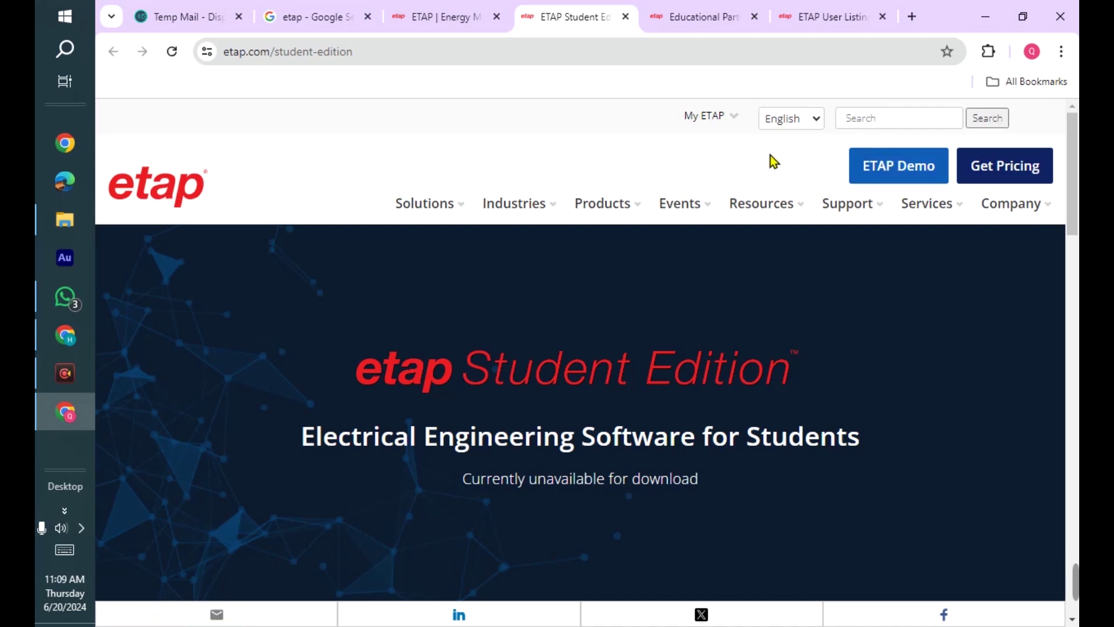
pyautogui.click(721, 15)
# - Show the ETAP Users List filtered for 'pakistan' and scroll through its Pakistani firms and universities
pyautogui.click(823, 16)
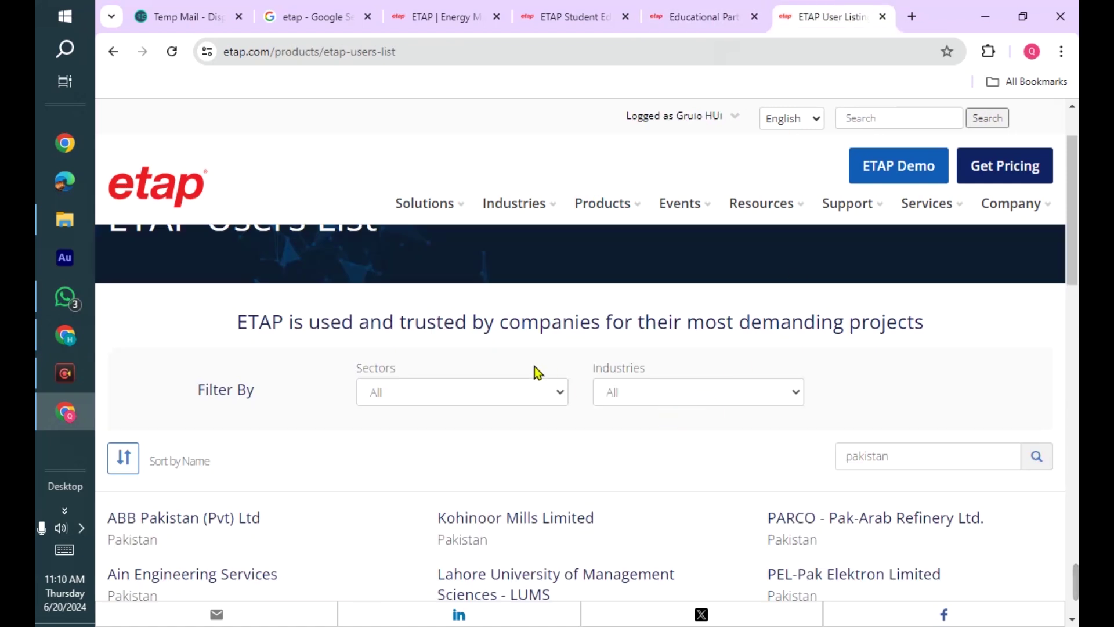
pyautogui.scroll(4, 403, 333)
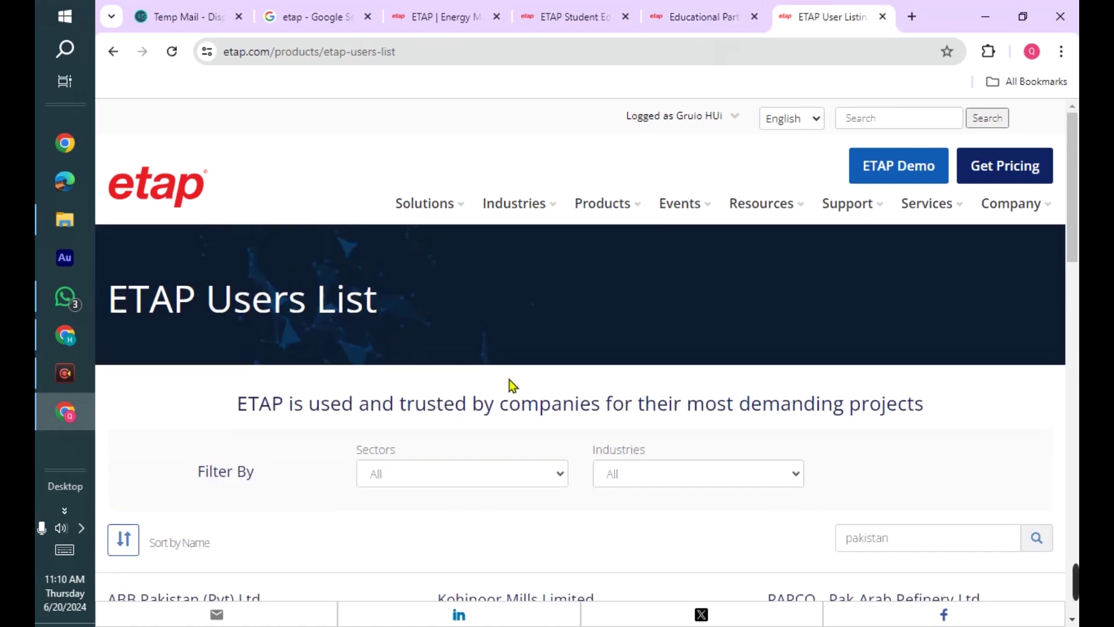
pyautogui.scroll(-6, 511, 386)
pyautogui.scroll(4, 522, 392)
pyautogui.scroll(-1, 740, 344)
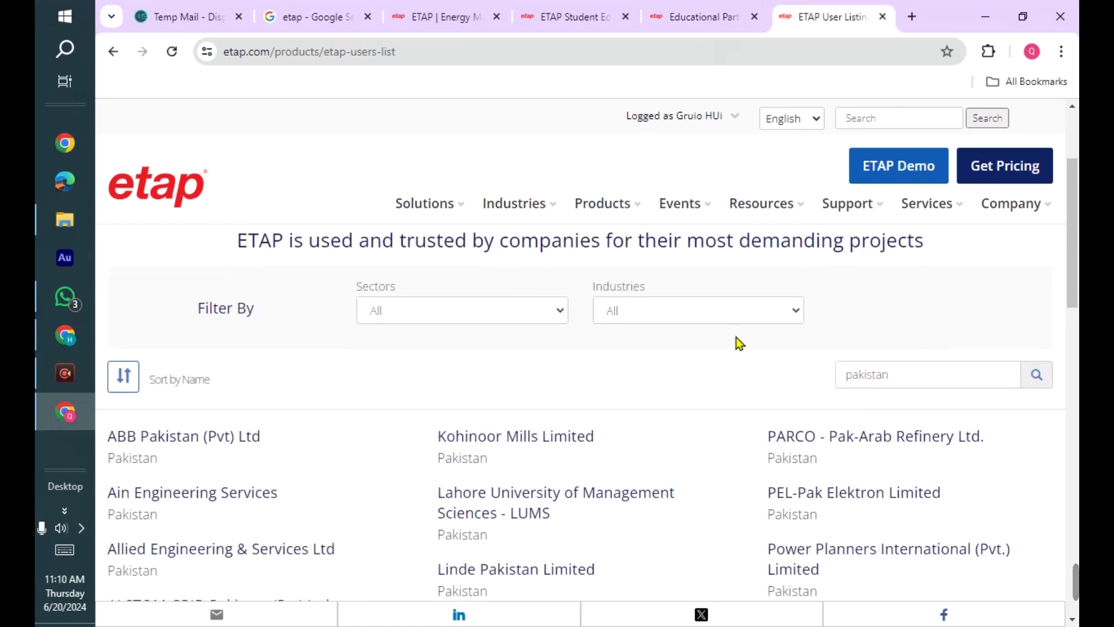
pyautogui.scroll(-4, 768, 403)
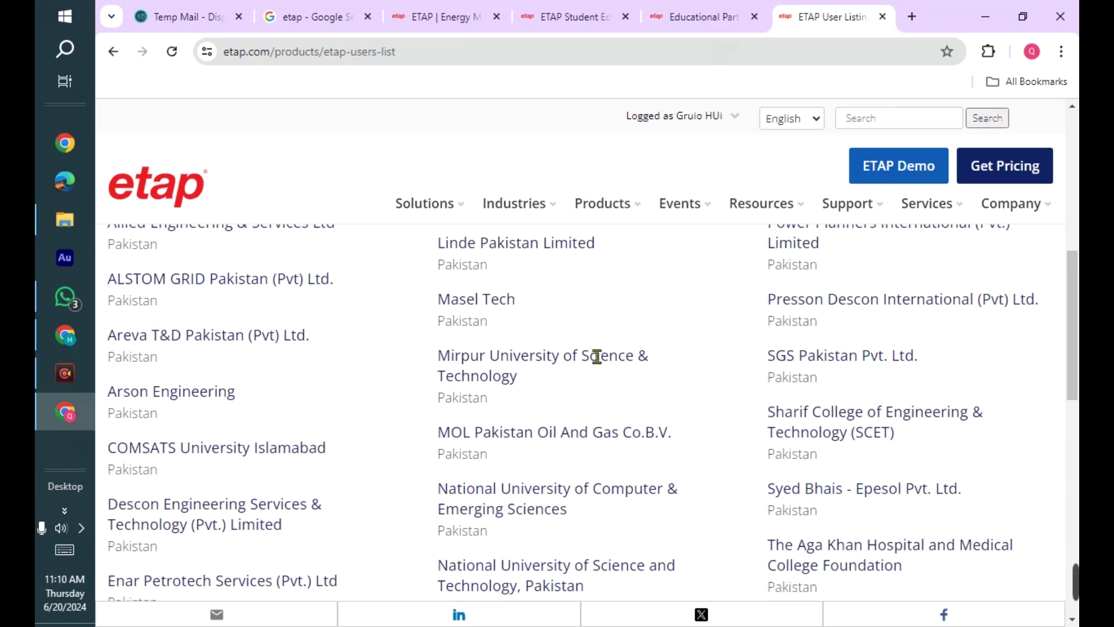
pyautogui.scroll(-2, 526, 380)
pyautogui.scroll(-2, 639, 371)
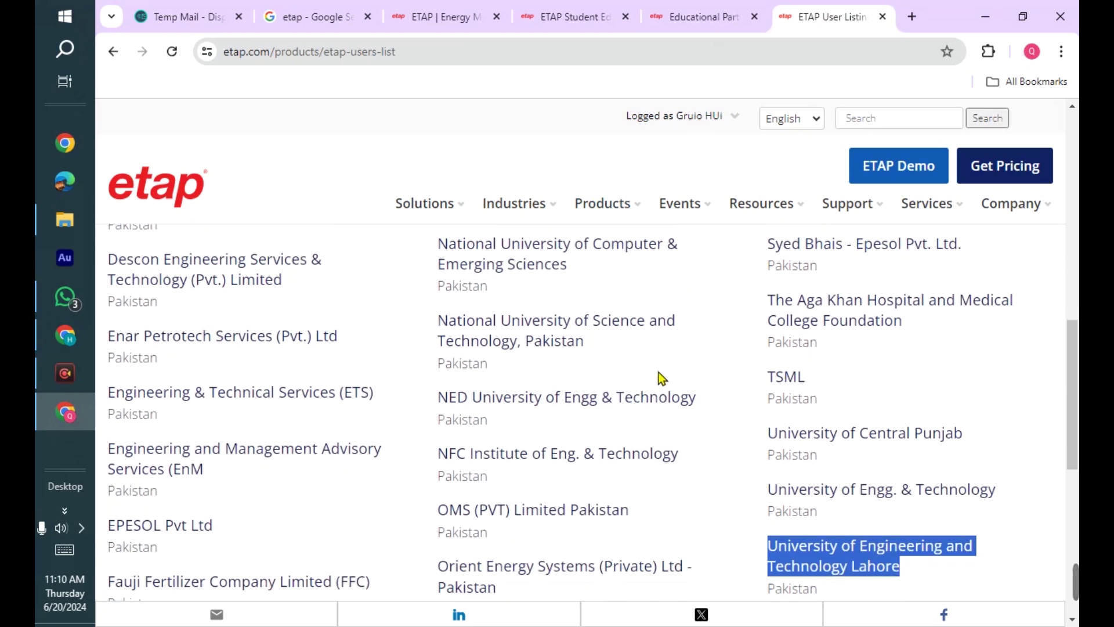
pyautogui.scroll(-1, 881, 363)
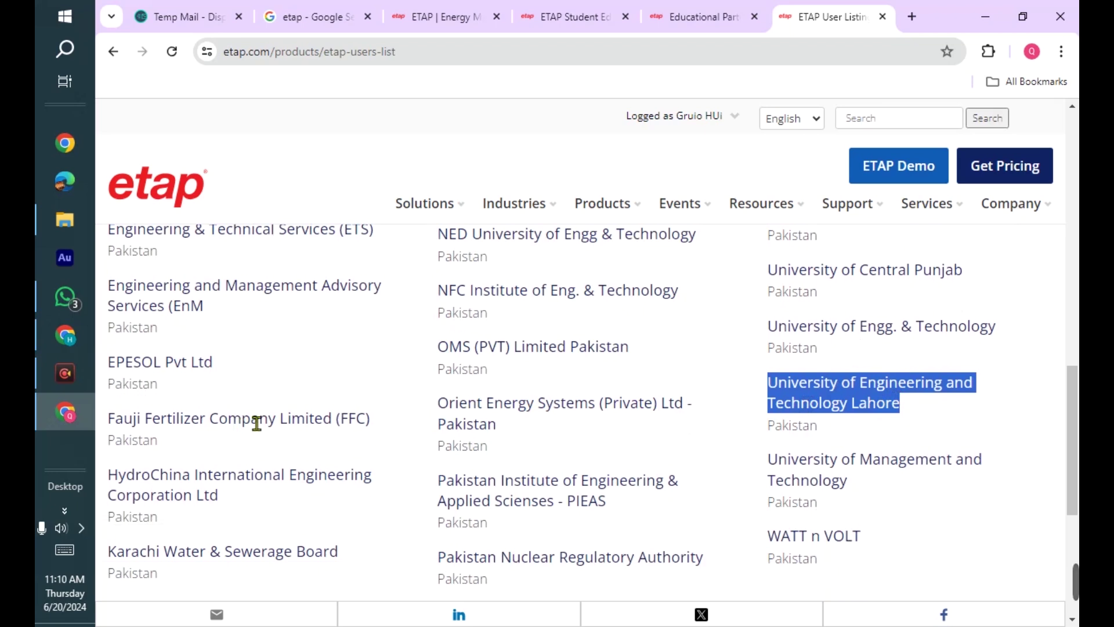
pyautogui.scroll(-3, 342, 413)
pyautogui.scroll(10, 571, 316)
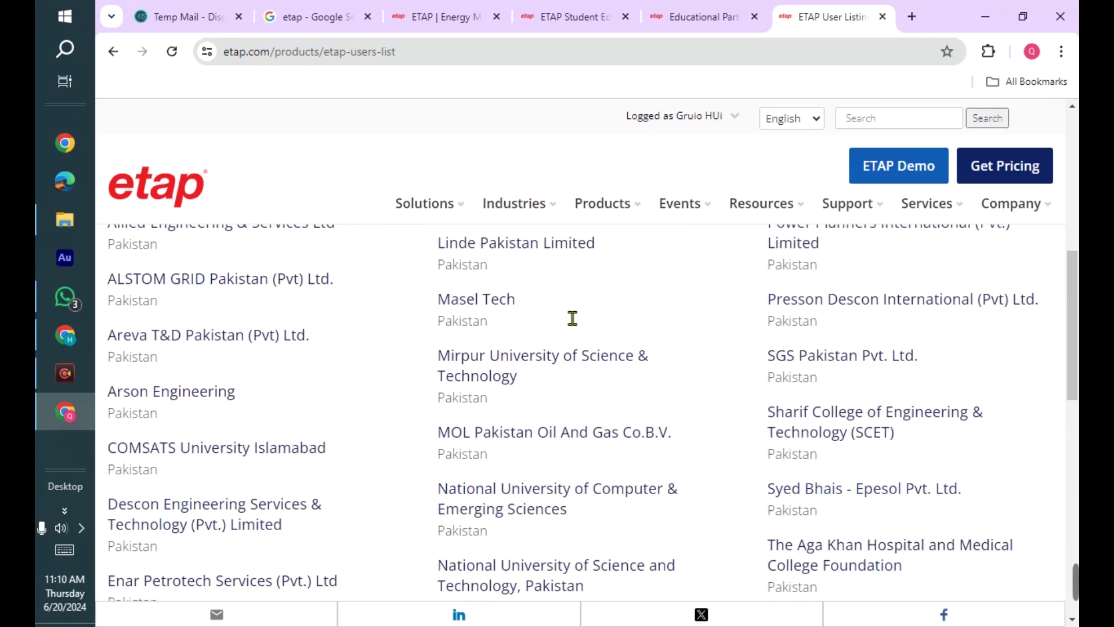
pyautogui.scroll(3, 571, 325)
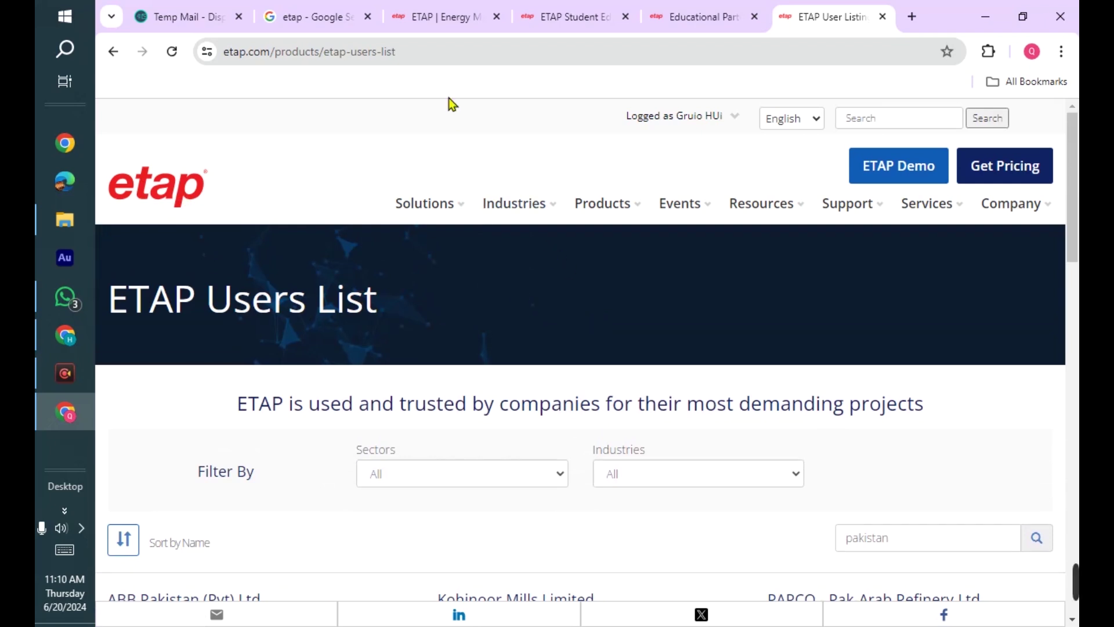
# - Go back to the etap.com home page and bring up the ETAP Demo download page
pyautogui.click(586, 16)
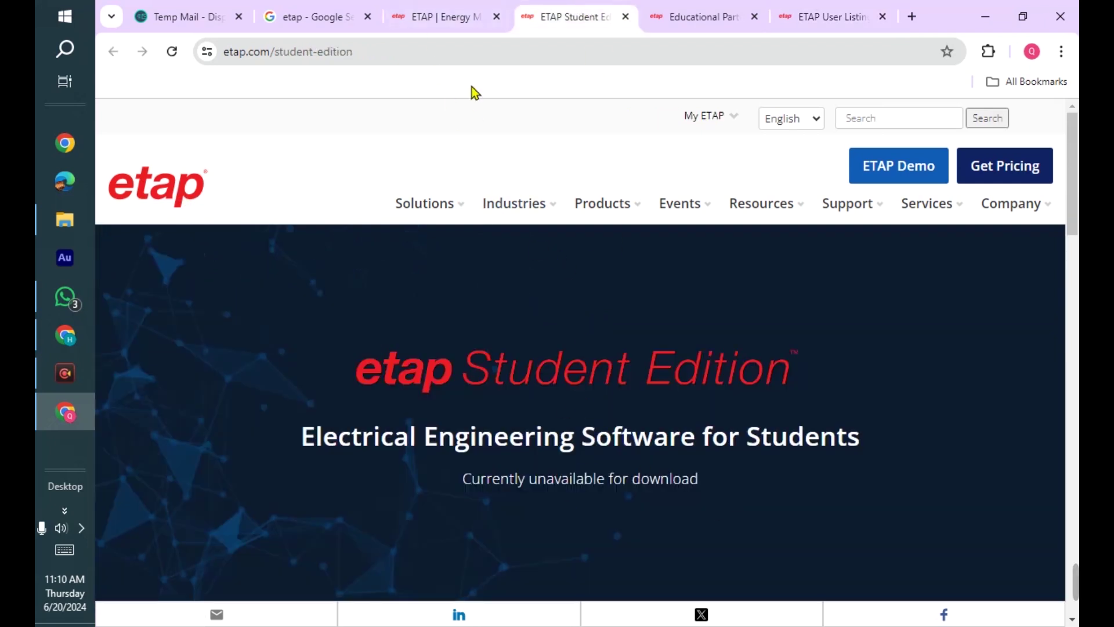
pyautogui.click(464, 16)
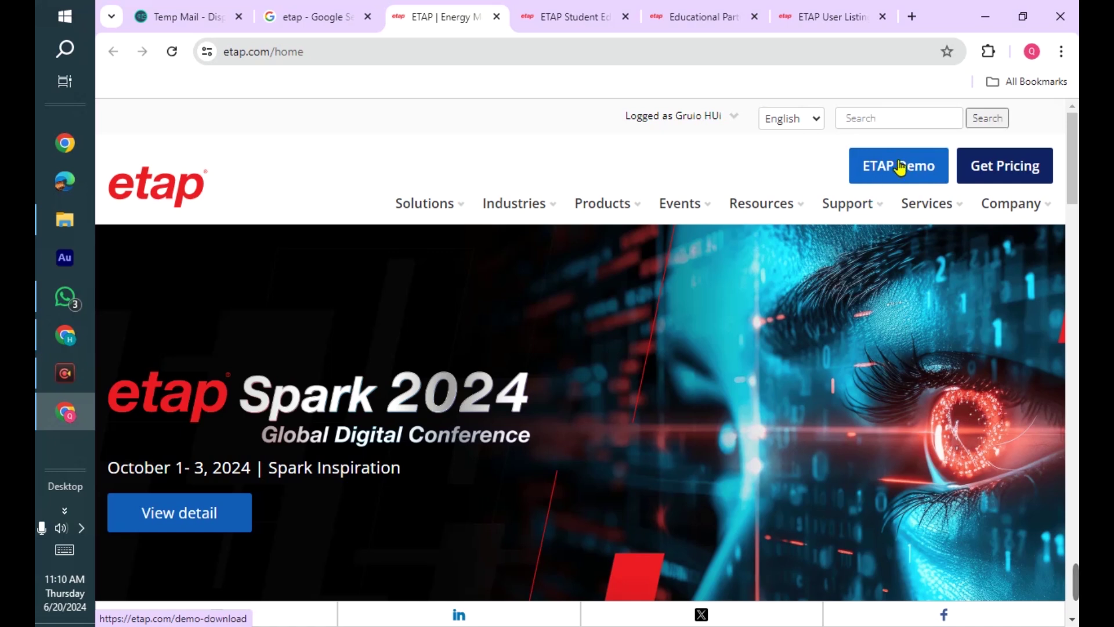
pyautogui.click(899, 169)
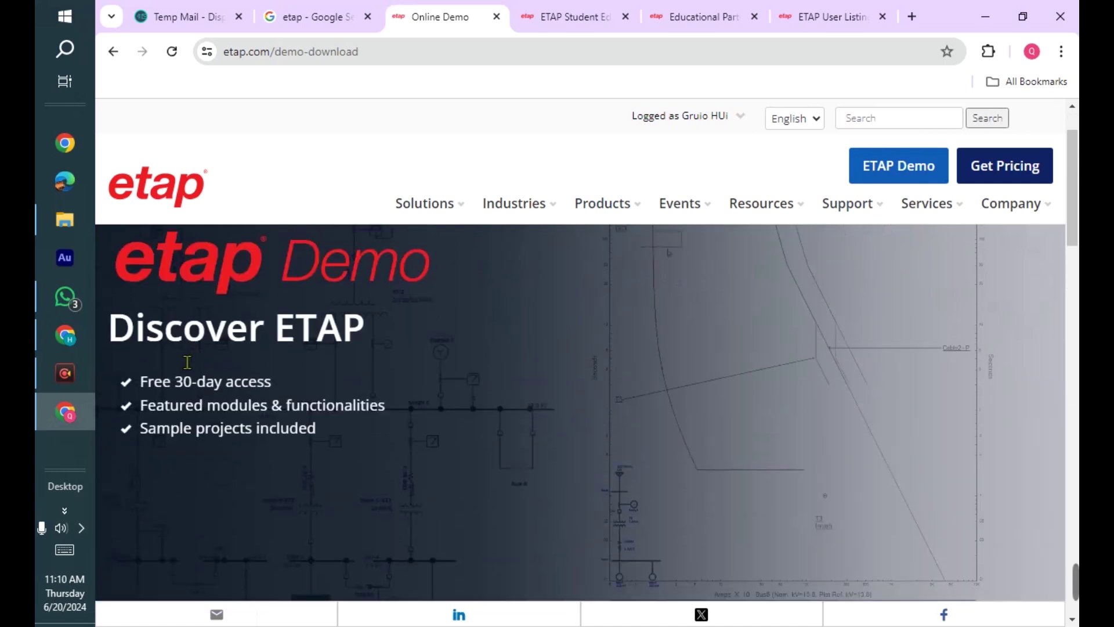
# - Highlight the free 30-day access and featured modules benefits, then review the Online and Download sections
pyautogui.moveTo(142, 379); pyautogui.dragTo(293, 390)
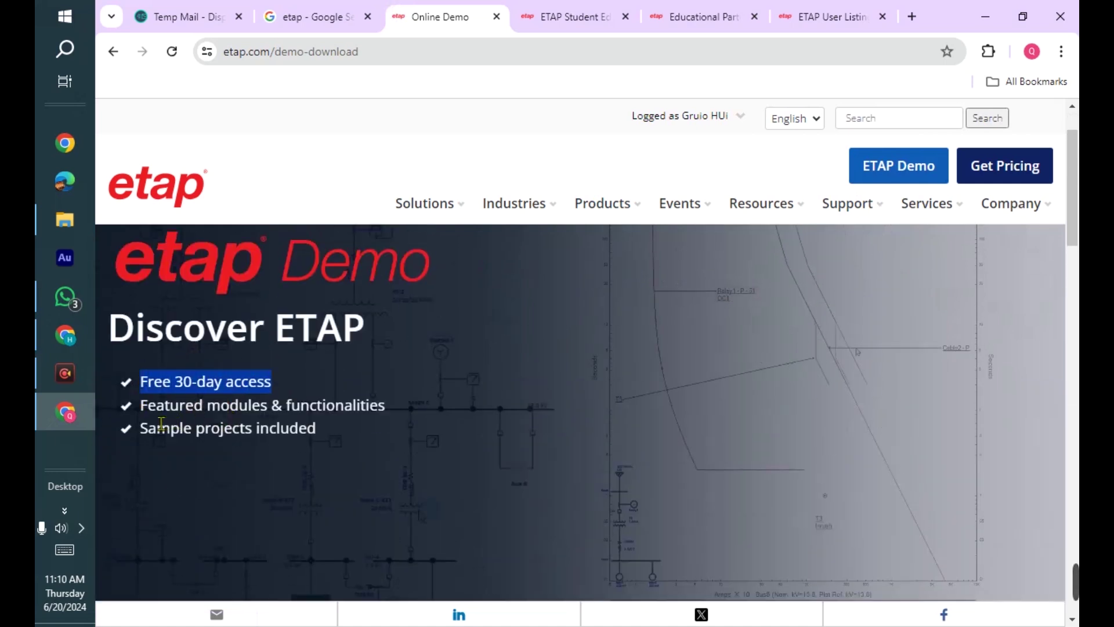
pyautogui.moveTo(146, 404); pyautogui.dragTo(437, 405)
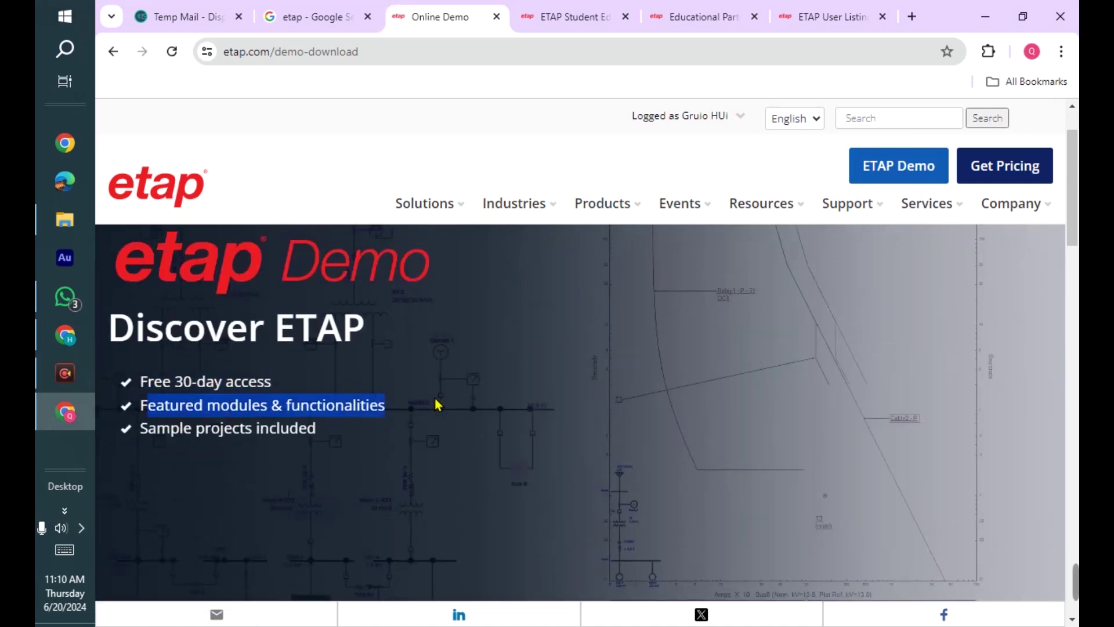
pyautogui.scroll(-1, 438, 404)
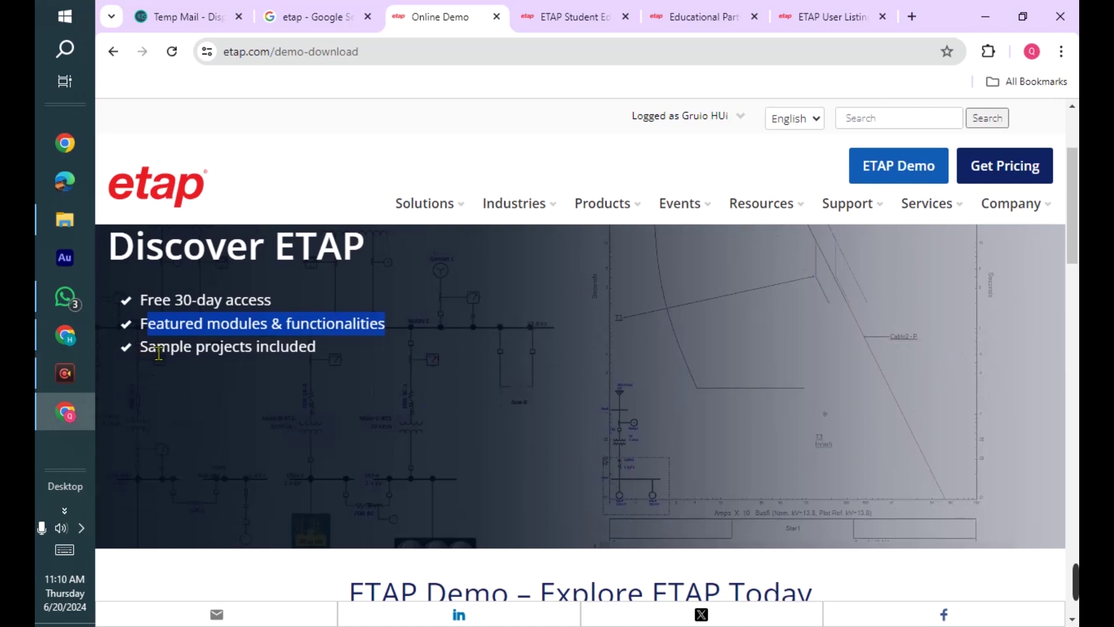
pyautogui.moveTo(149, 347); pyautogui.dragTo(312, 364)
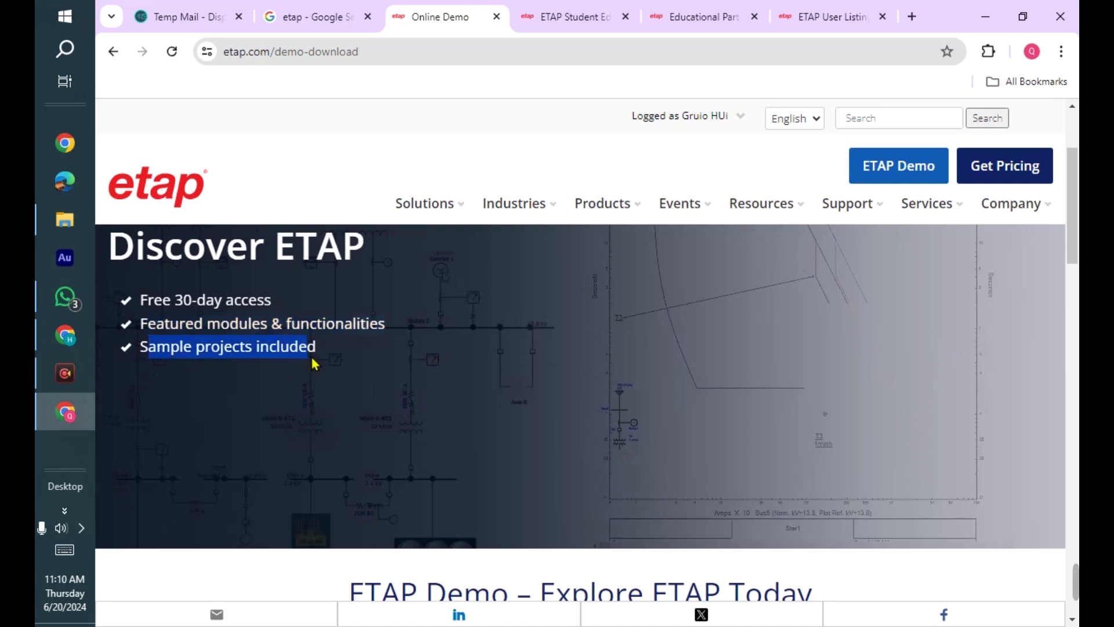
pyautogui.scroll(-5, 462, 390)
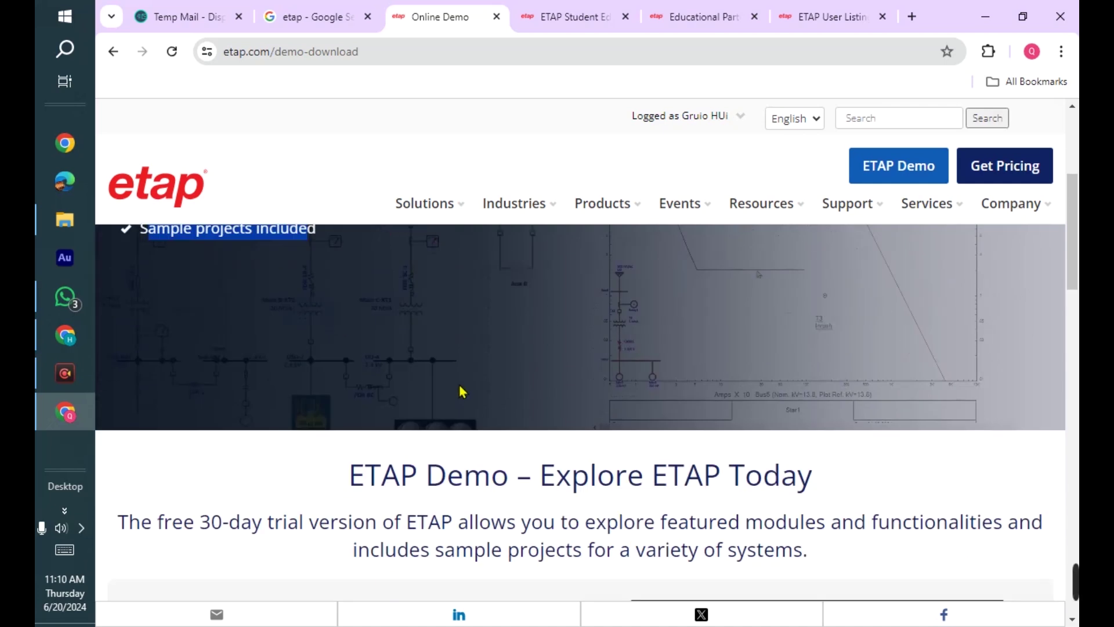
pyautogui.scroll(-1, 300, 397)
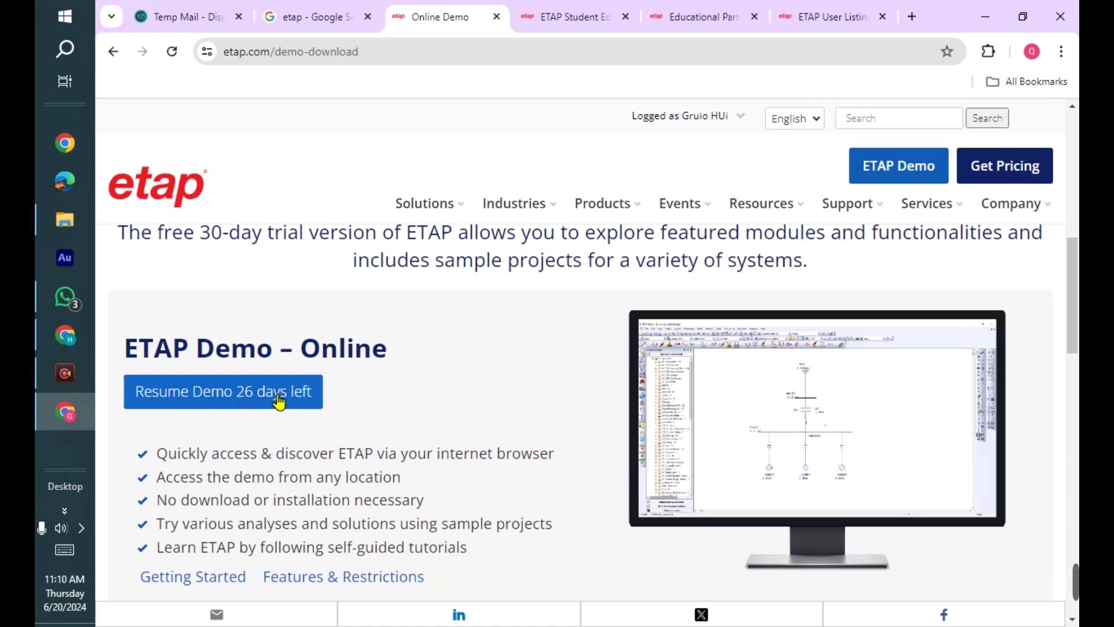
pyautogui.scroll(-3, 410, 380)
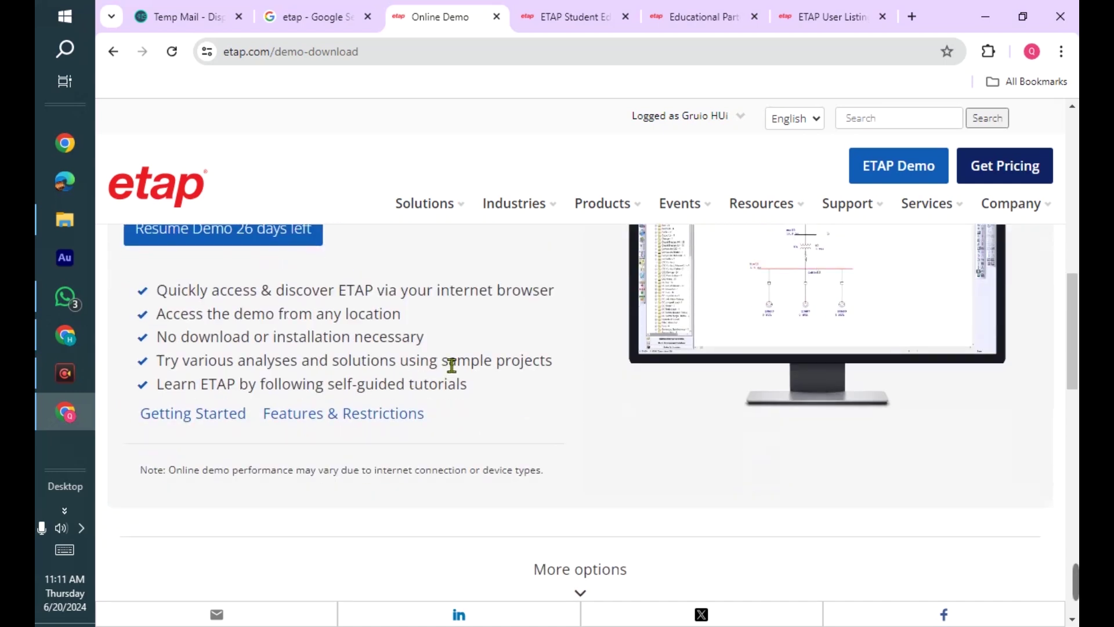
pyautogui.scroll(-5, 445, 351)
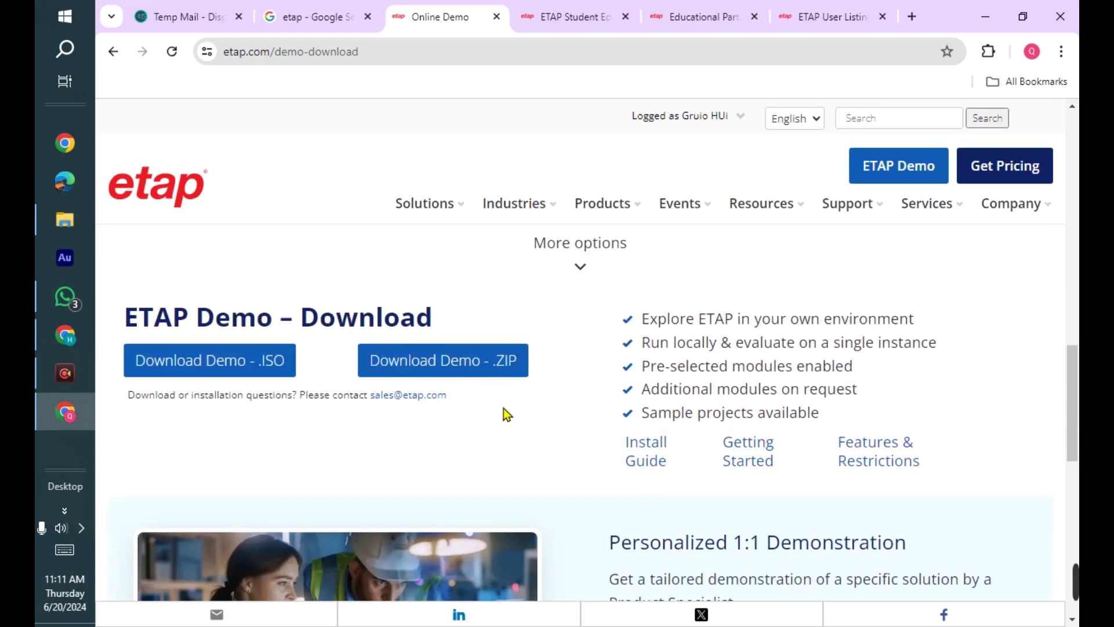
pyautogui.scroll(5, 508, 414)
pyautogui.scroll(3, 338, 401)
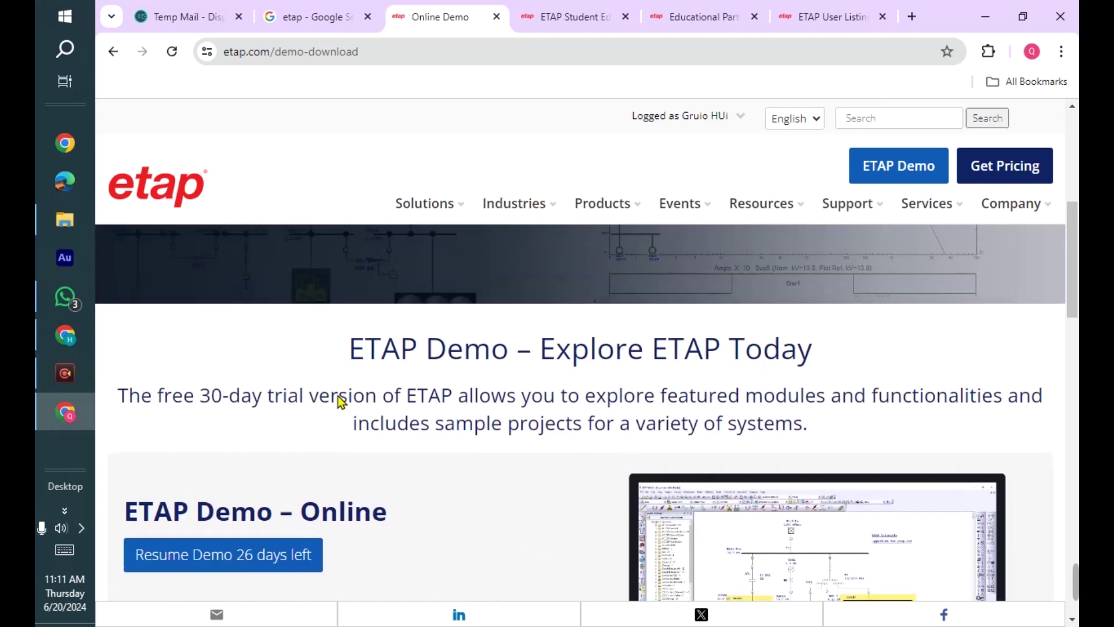
# - Go to the ETAP Demo sign-in page, dismiss the cookie notice and begin a new account sign-up
pyautogui.click(945, 174)
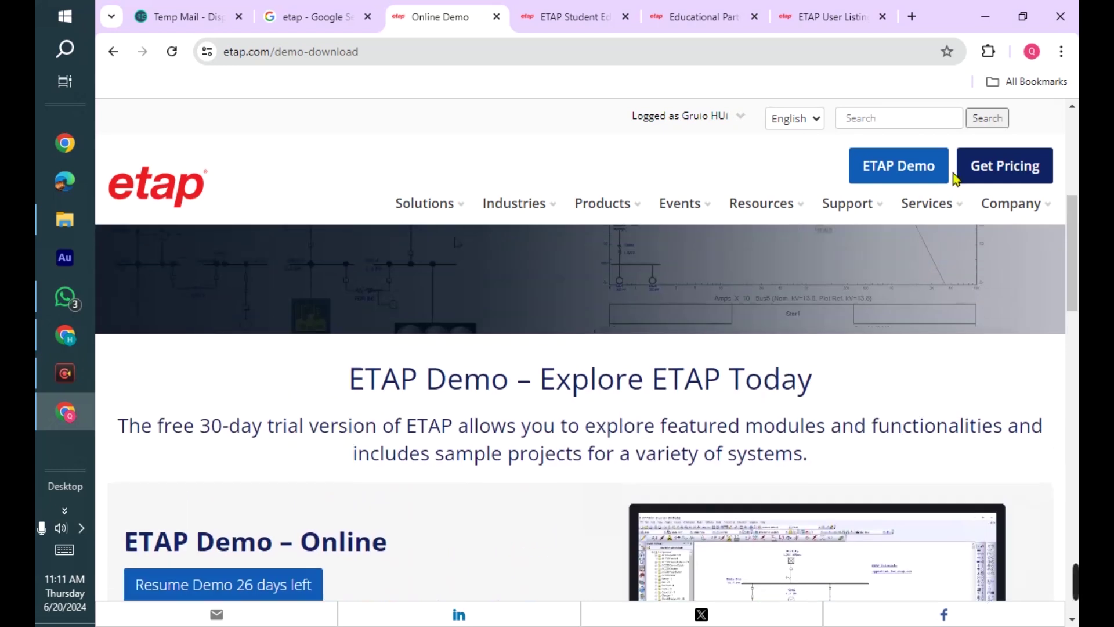
pyautogui.click(273, 570)
pyautogui.scroll(2, 433, 399)
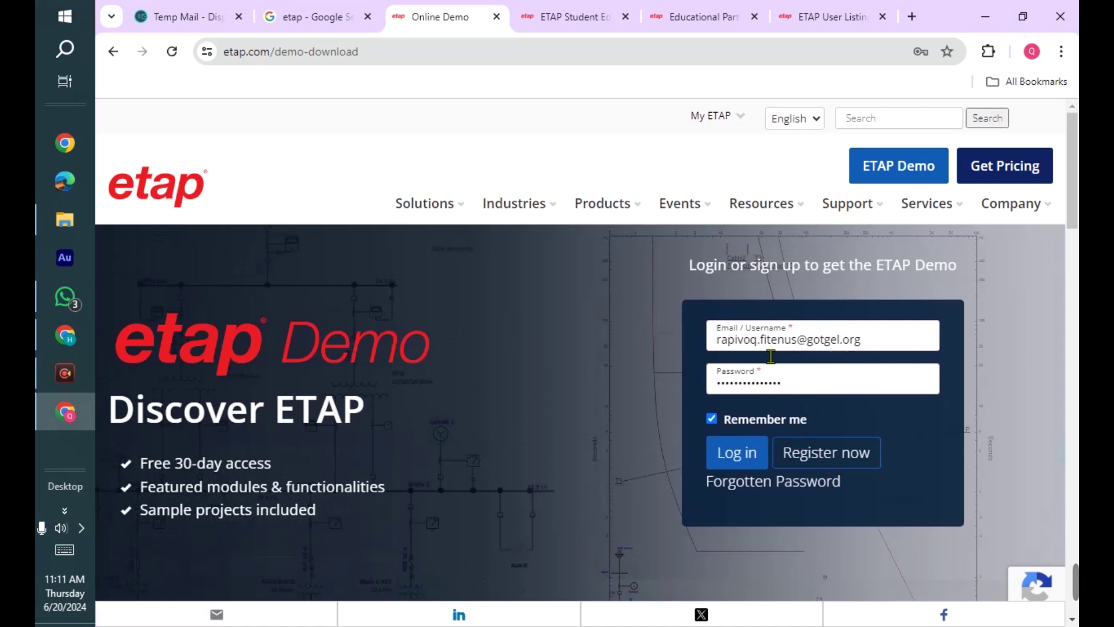
pyautogui.click(846, 456)
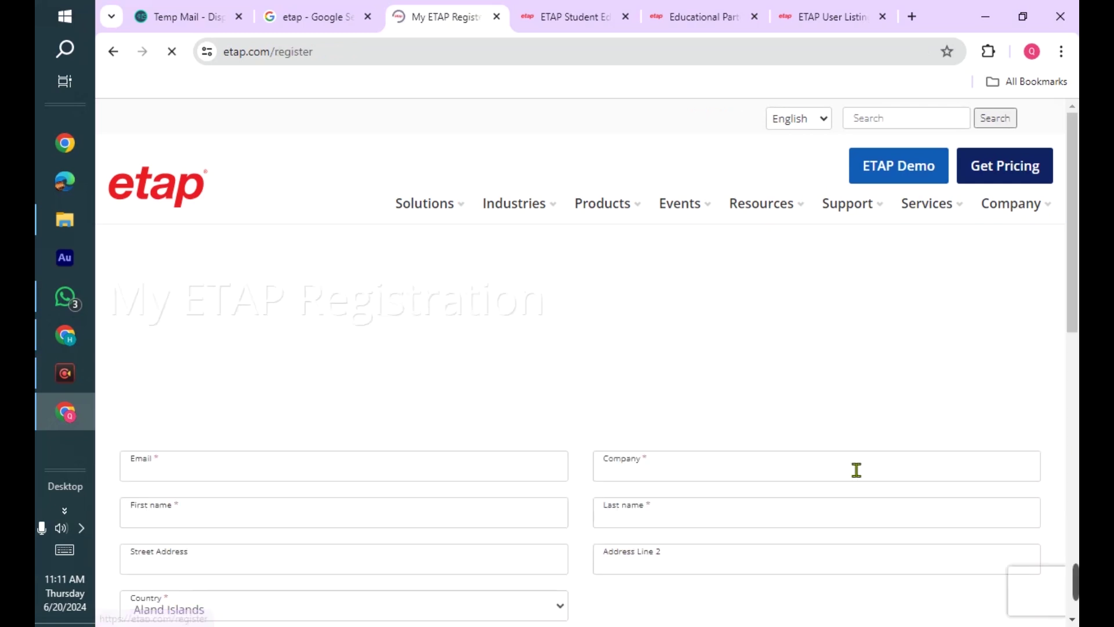
pyautogui.scroll(-3, 429, 372)
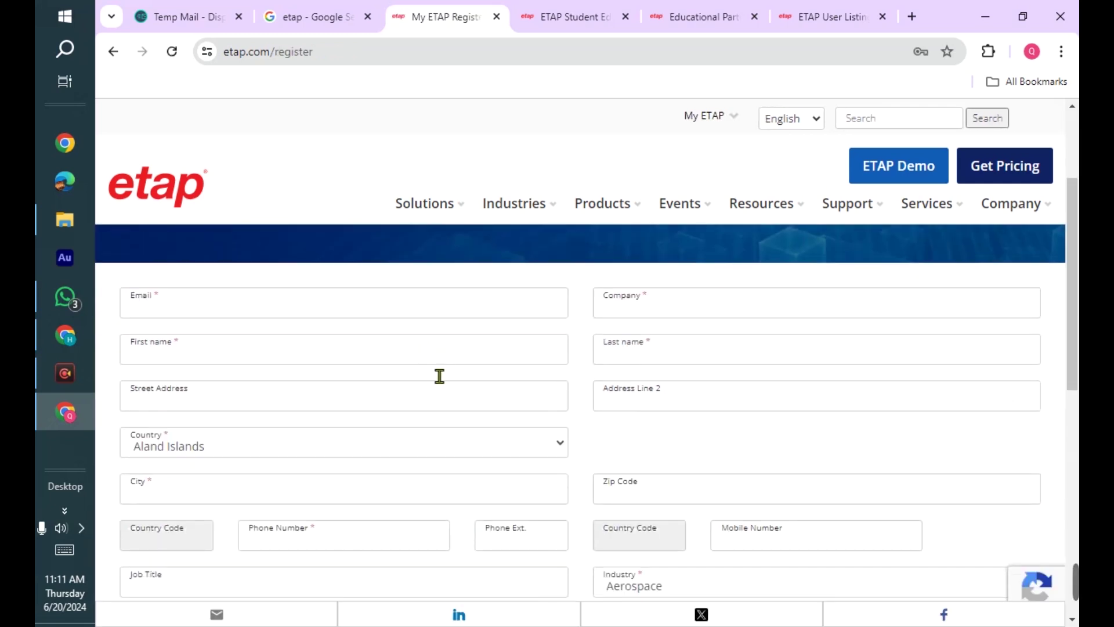
# - Set Type Of Firm to Engineering/Construction/EPC on the registration form
pyautogui.click(234, 319)
pyautogui.press('Tab')
pyautogui.press('Tab')
pyautogui.press('Tab')
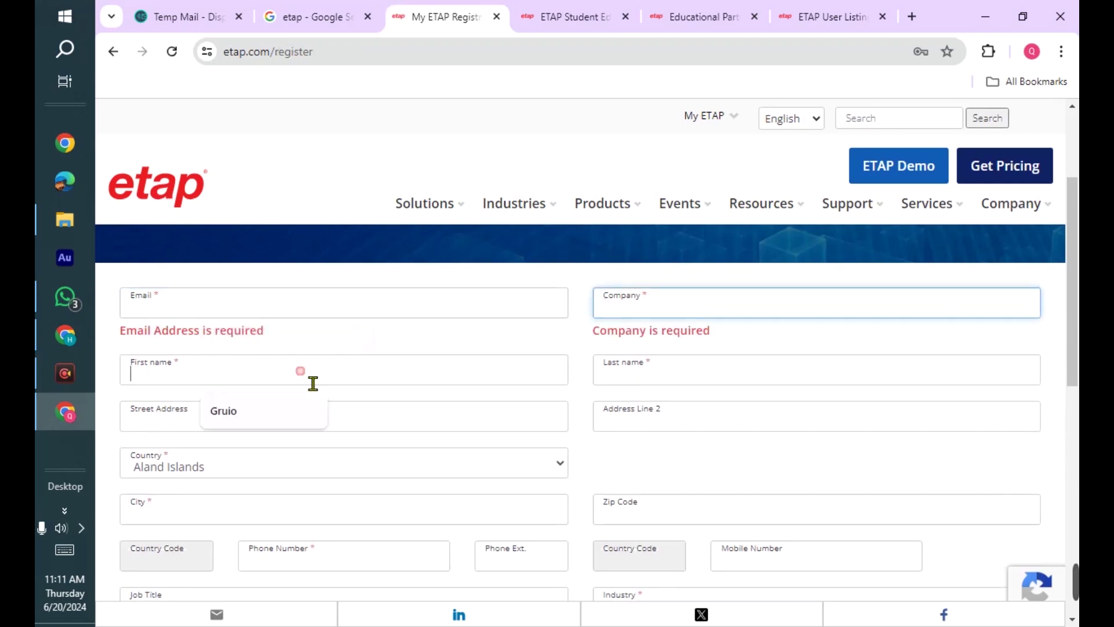
pyautogui.scroll(-4, 348, 442)
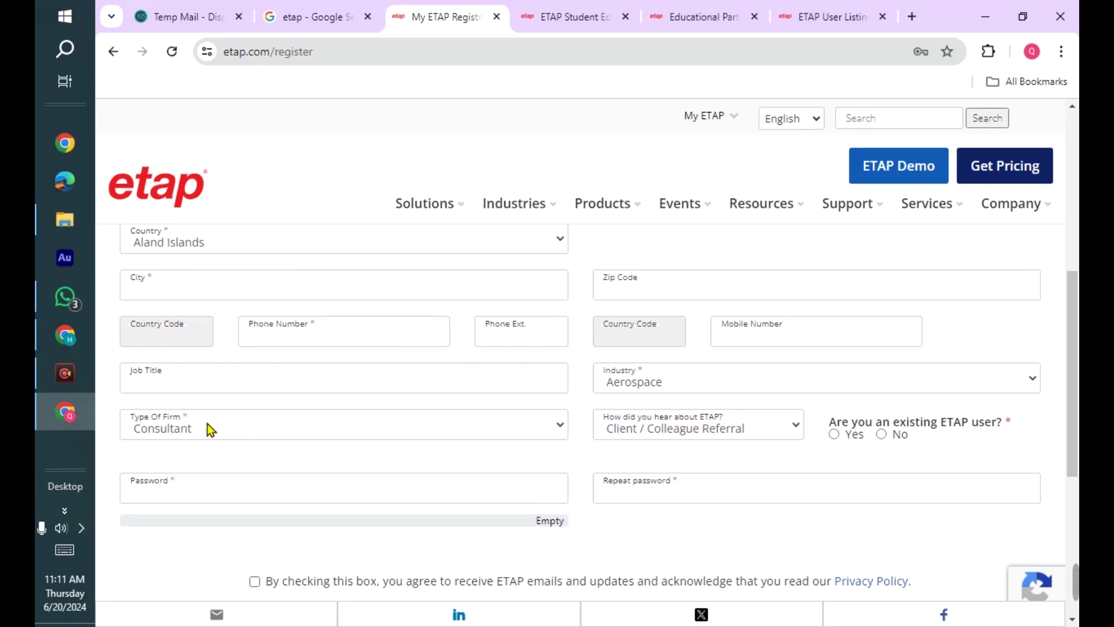
pyautogui.click(394, 422)
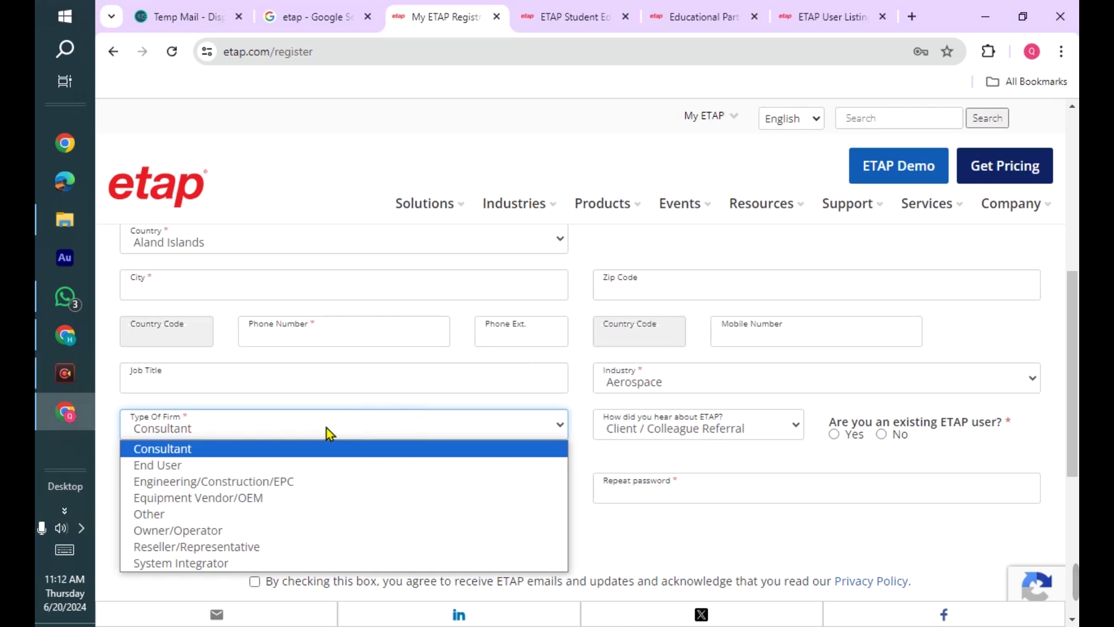
pyautogui.click(274, 481)
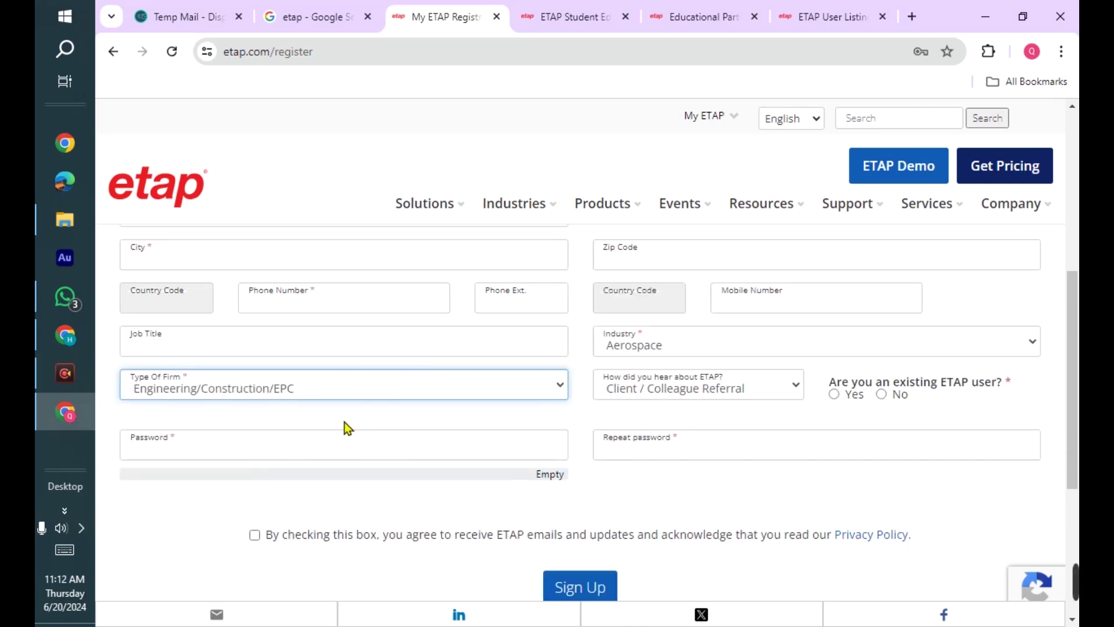
pyautogui.scroll(6, 344, 423)
pyautogui.scroll(-3, 343, 422)
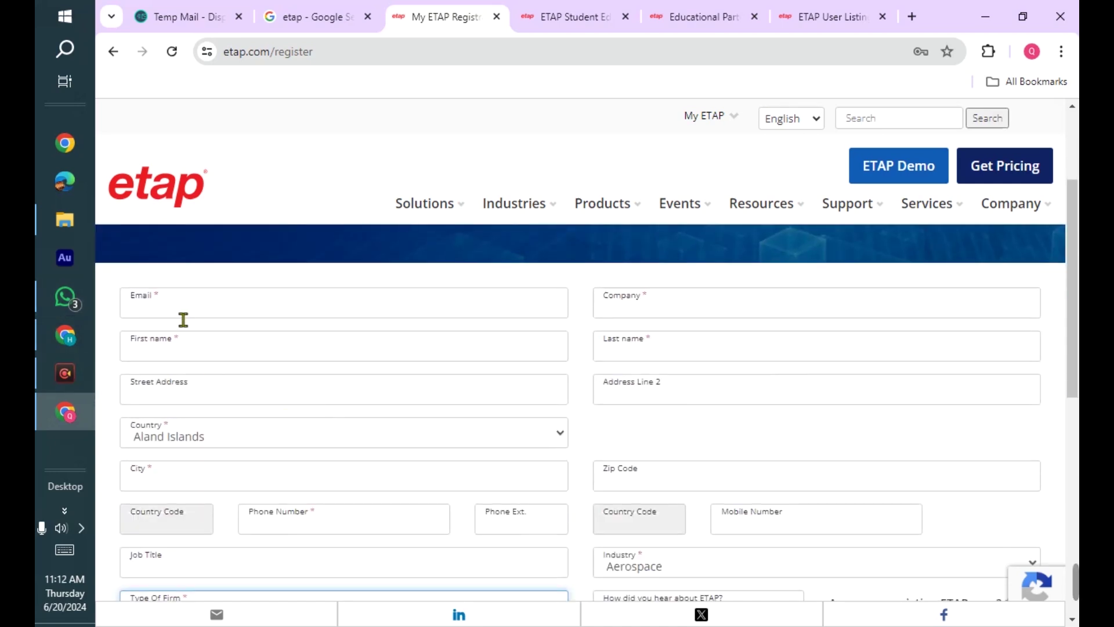
# - Copy the temporary email address from Temp Mail and return to the form's email field
pyautogui.click(185, 15)
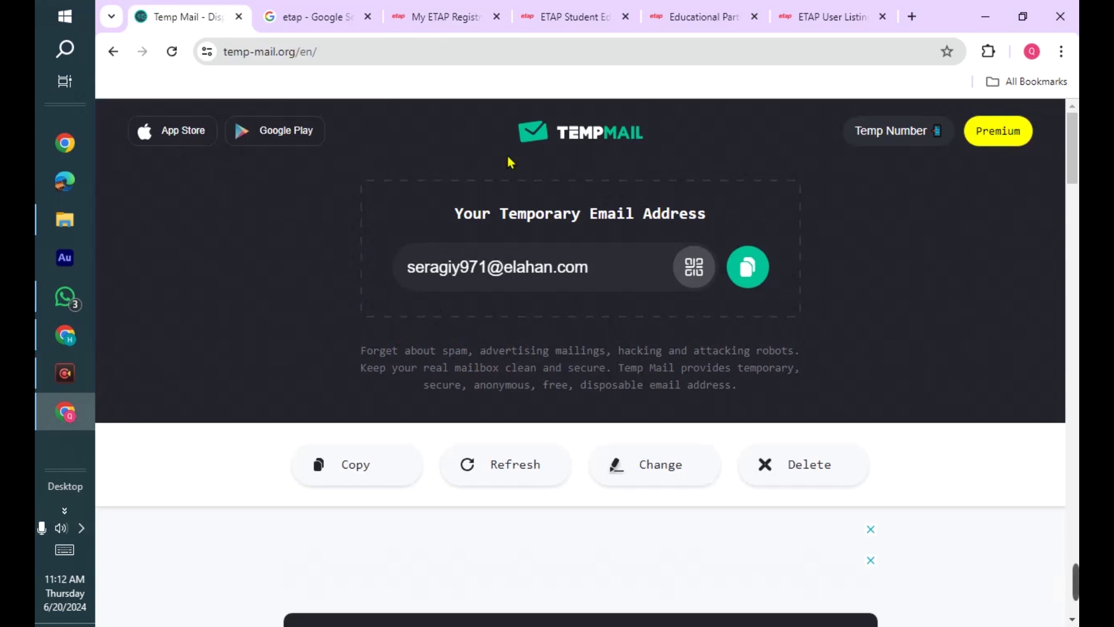
pyautogui.click(745, 270)
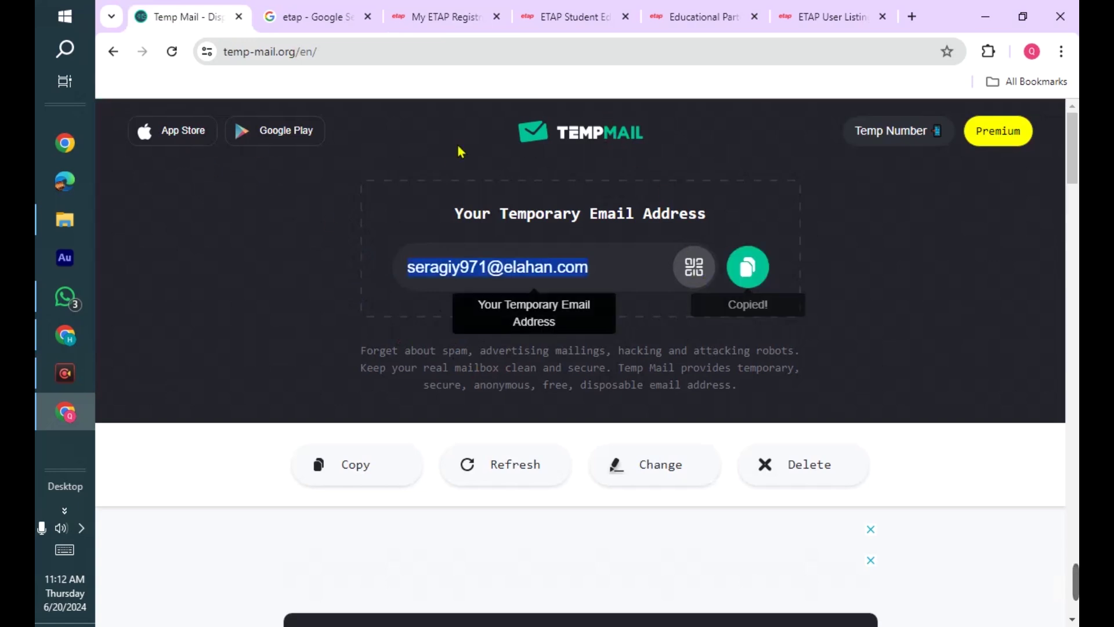
pyautogui.click(470, 8)
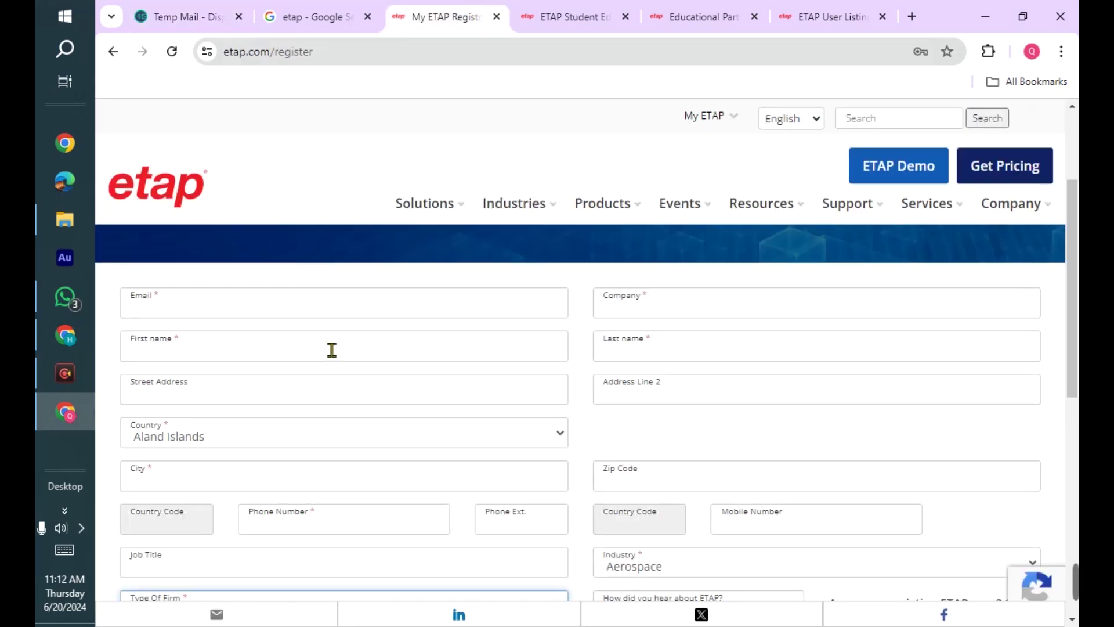
pyautogui.click(194, 305)
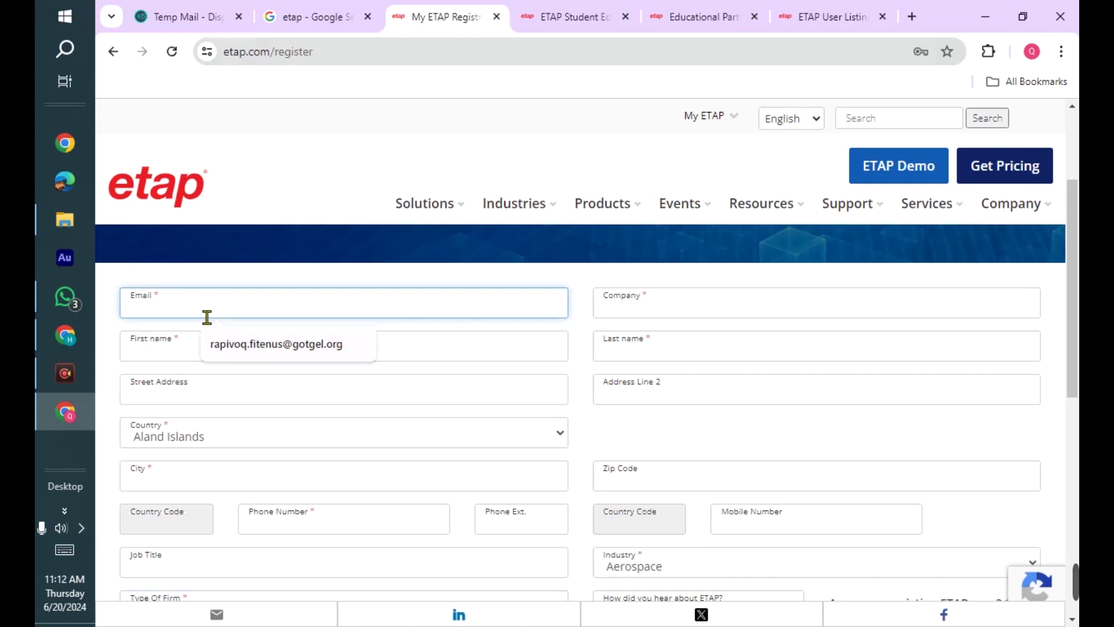
# - Paste the temporary email, autofill the first and last names, and enter the company name
pyautogui.hotkey('ctrl', 'v')
pyautogui.click(221, 355)
pyautogui.click(227, 385)
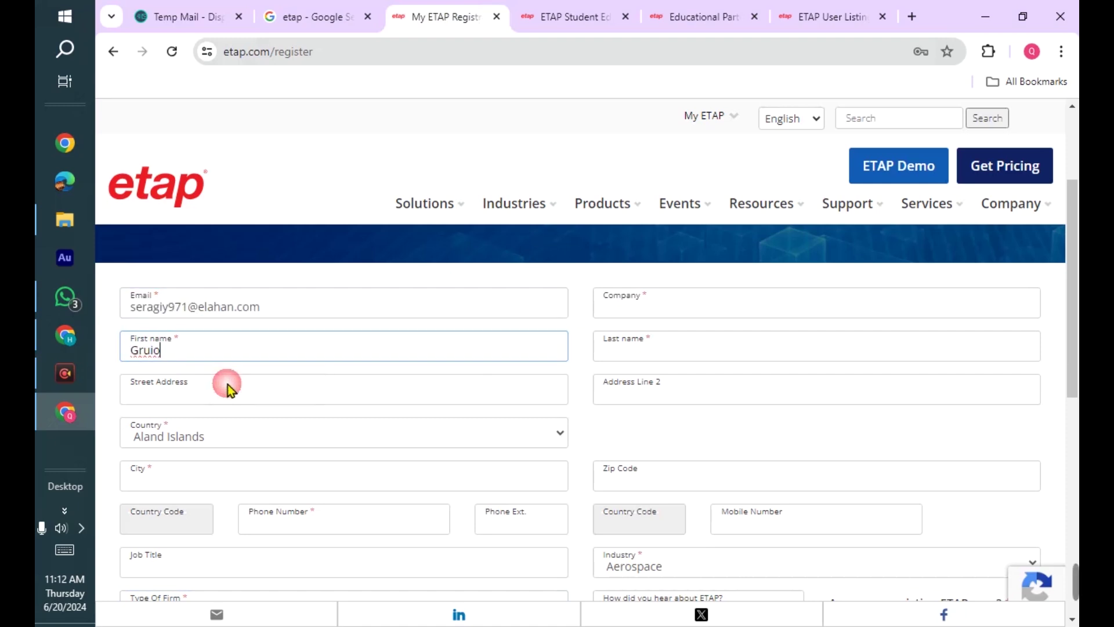
pyautogui.click(298, 390)
pyautogui.click(650, 321)
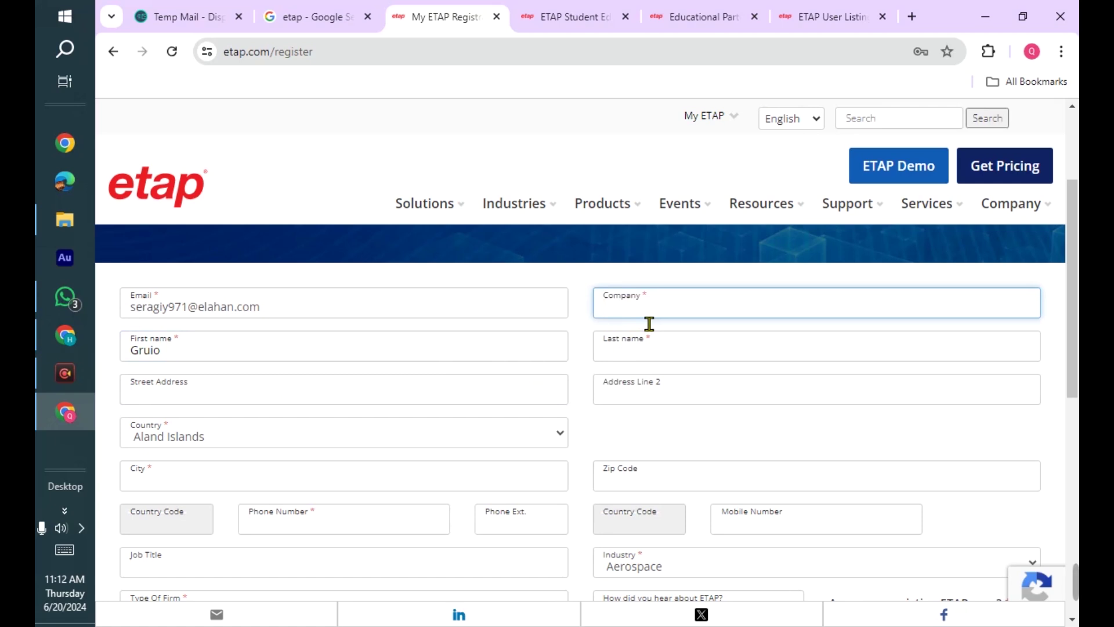
pyautogui.scroll(1, 656, 360)
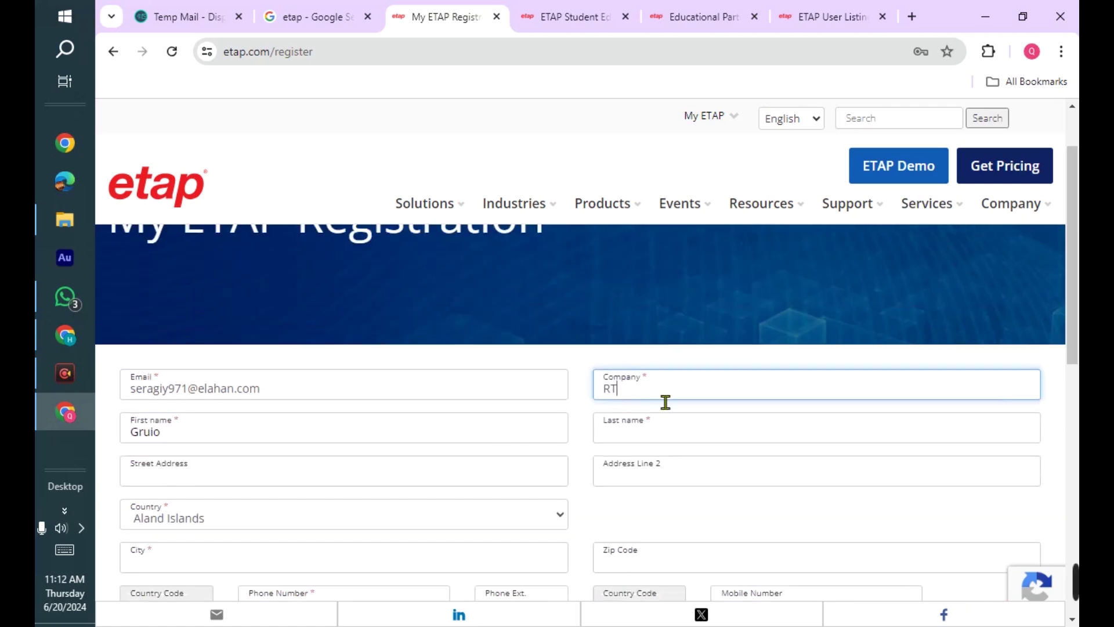
pyautogui.click(668, 441)
pyautogui.click(694, 467)
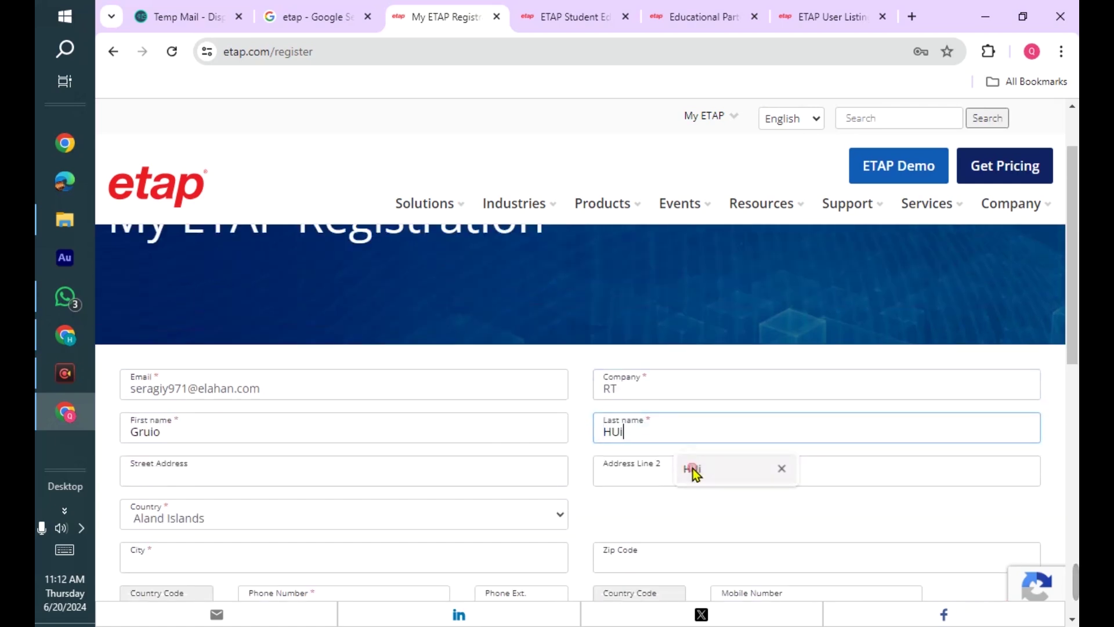
pyautogui.click(384, 484)
# - Choose Palau as the country, giving country code +680
pyautogui.scroll(-3, 394, 496)
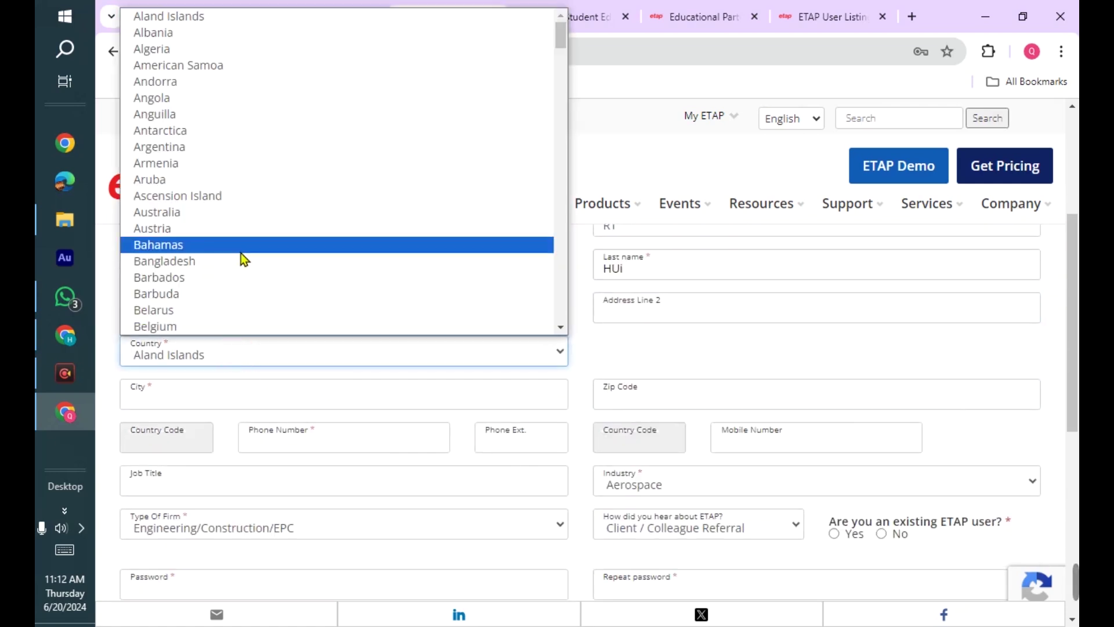
pyautogui.press('p')
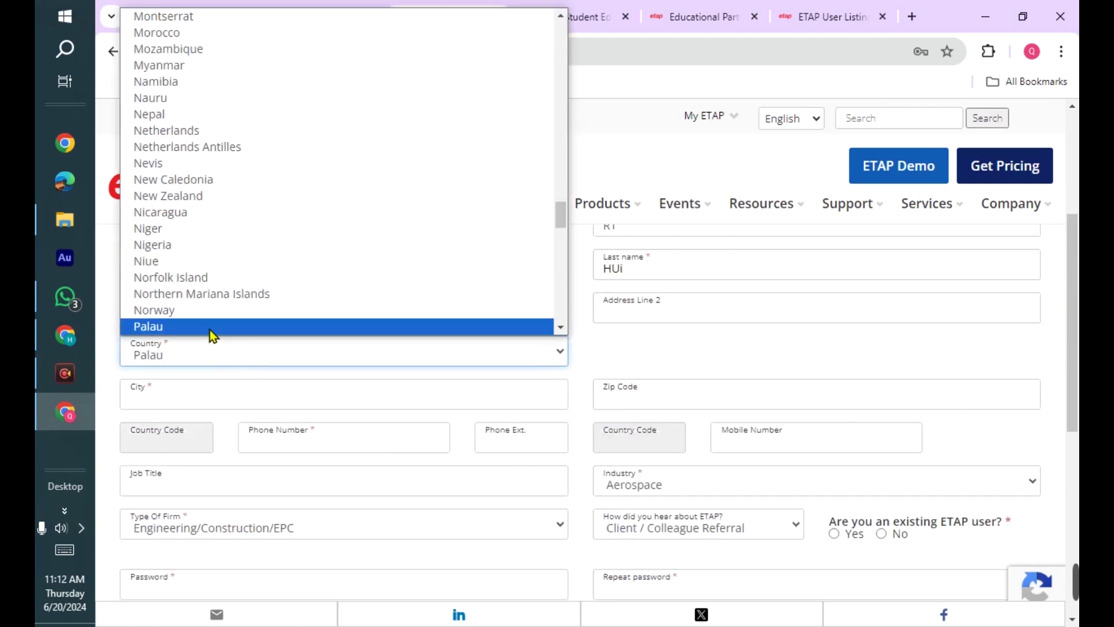
pyautogui.press('Down')
pyautogui.press('Down')
pyautogui.press('Down')
pyautogui.press('Down')
pyautogui.press('Down')
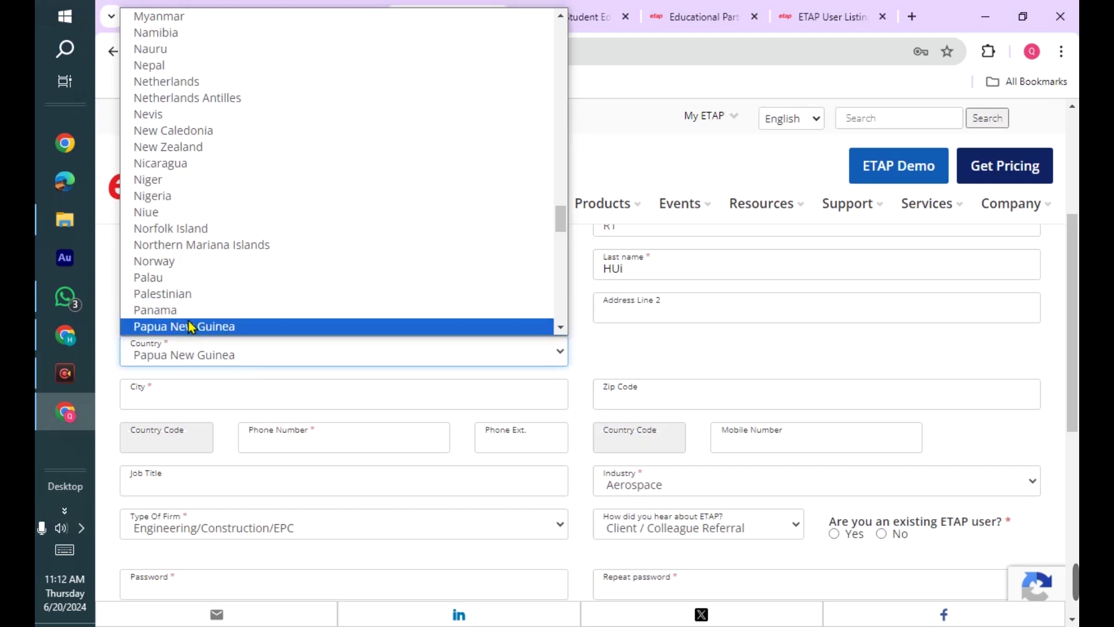
pyautogui.press('Down')
pyautogui.press('Down')
pyautogui.press('Down')
pyautogui.press('Down')
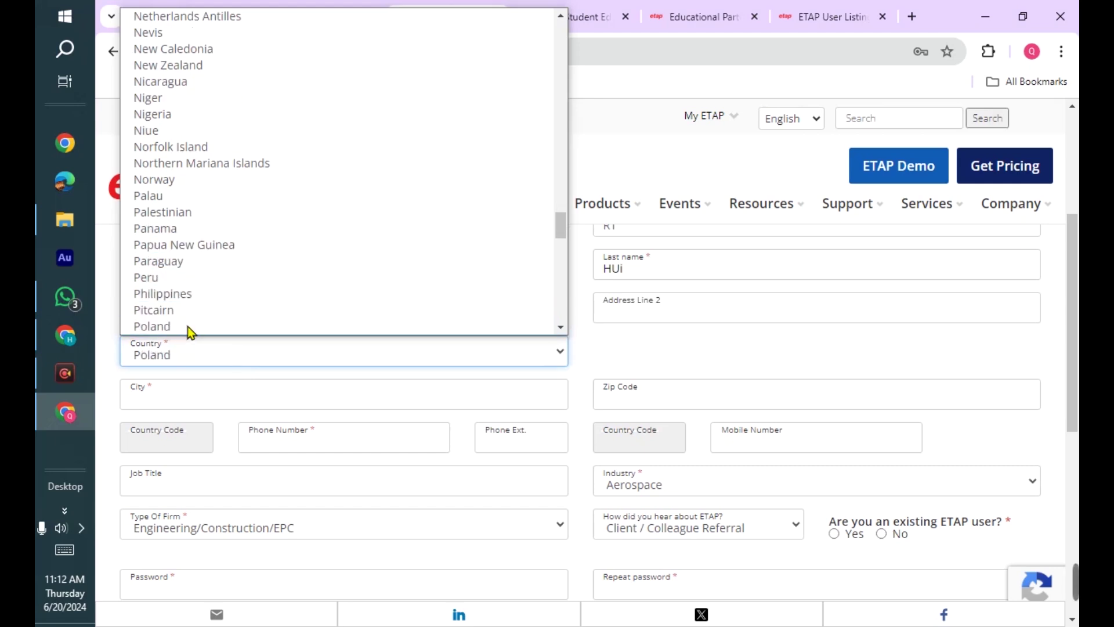
pyautogui.press('p')
pyautogui.press('p')
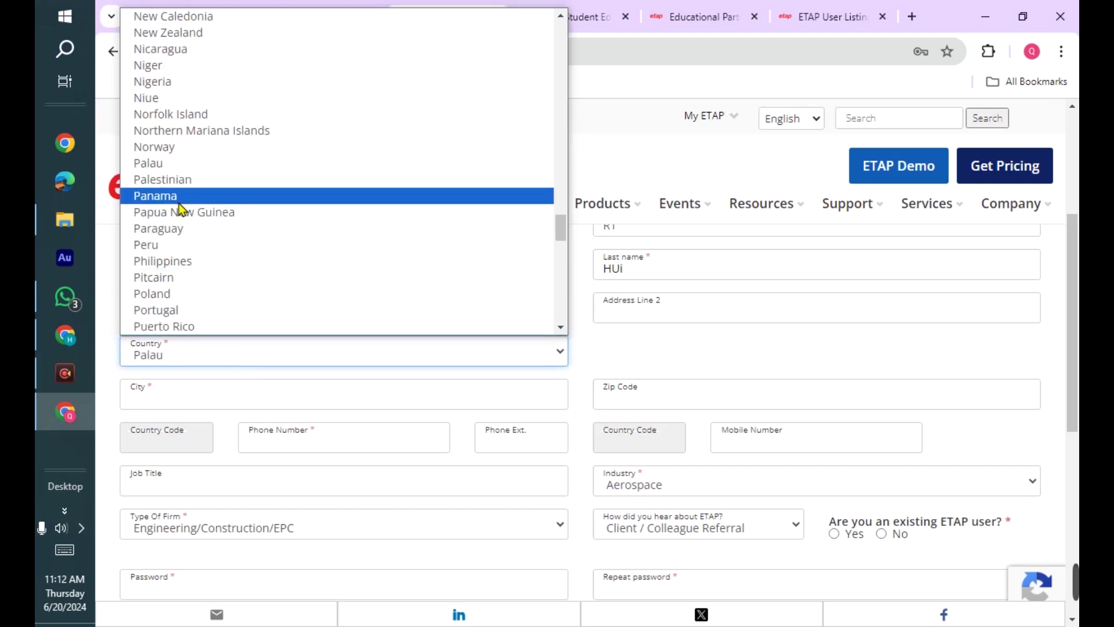
pyautogui.scroll(-3, 189, 251)
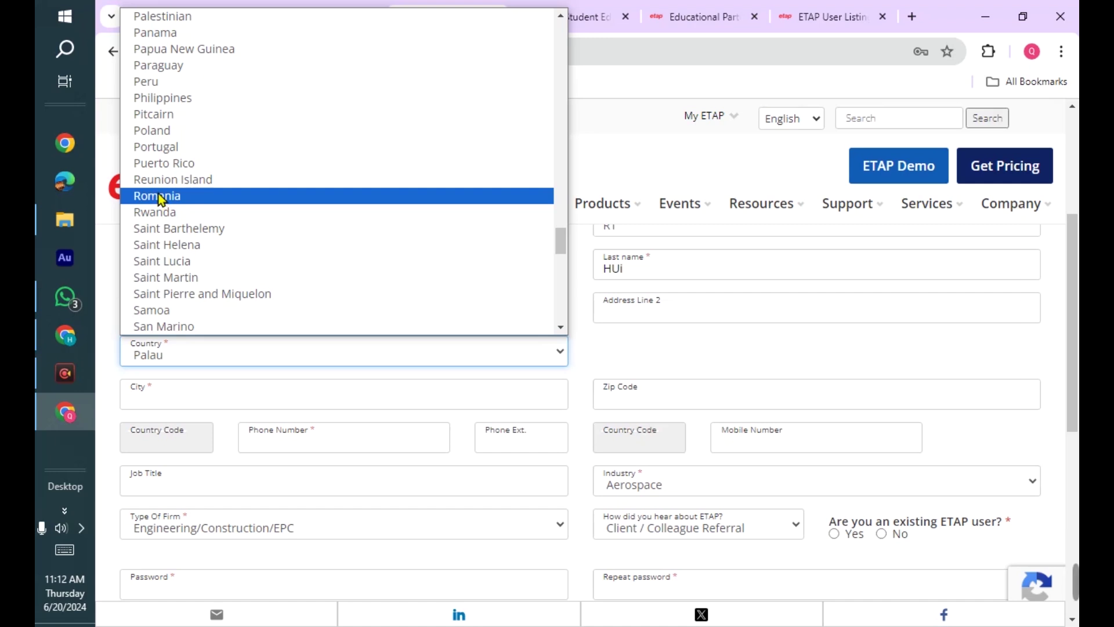
pyautogui.scroll(1, 164, 201)
pyautogui.scroll(2, 164, 200)
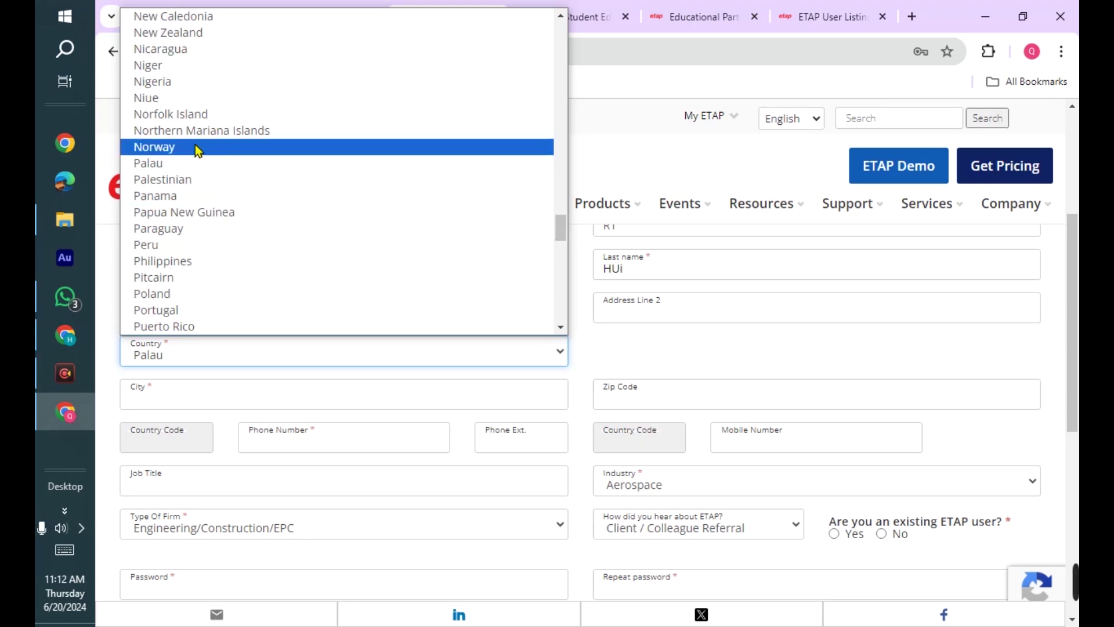
pyautogui.scroll(6, 193, 172)
pyautogui.scroll(-3, 200, 180)
pyautogui.scroll(-3, 191, 209)
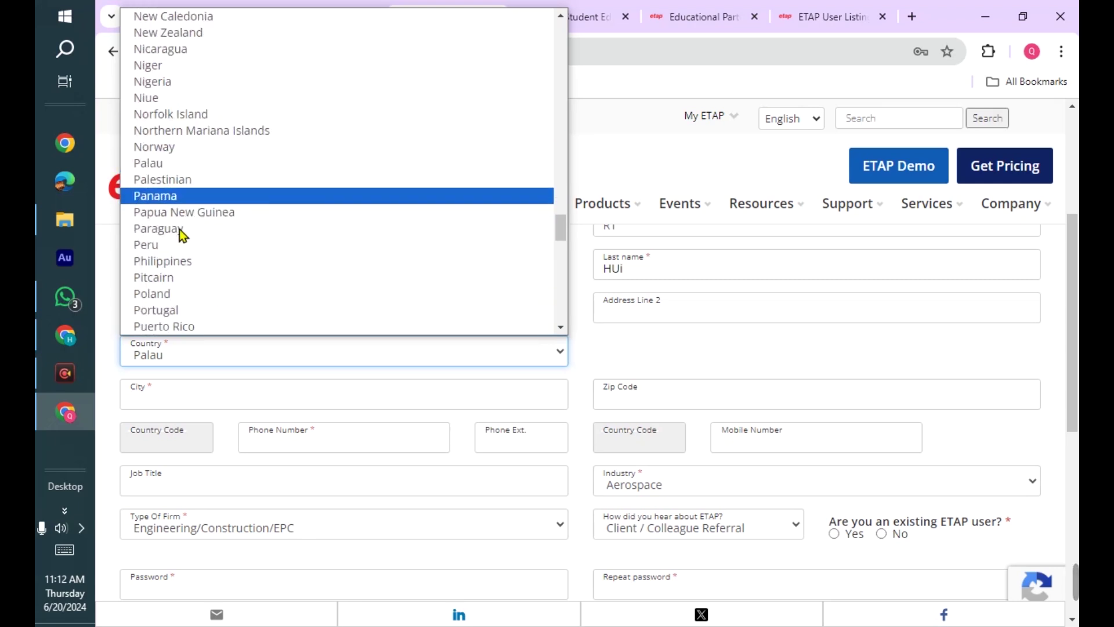
pyautogui.click(172, 166)
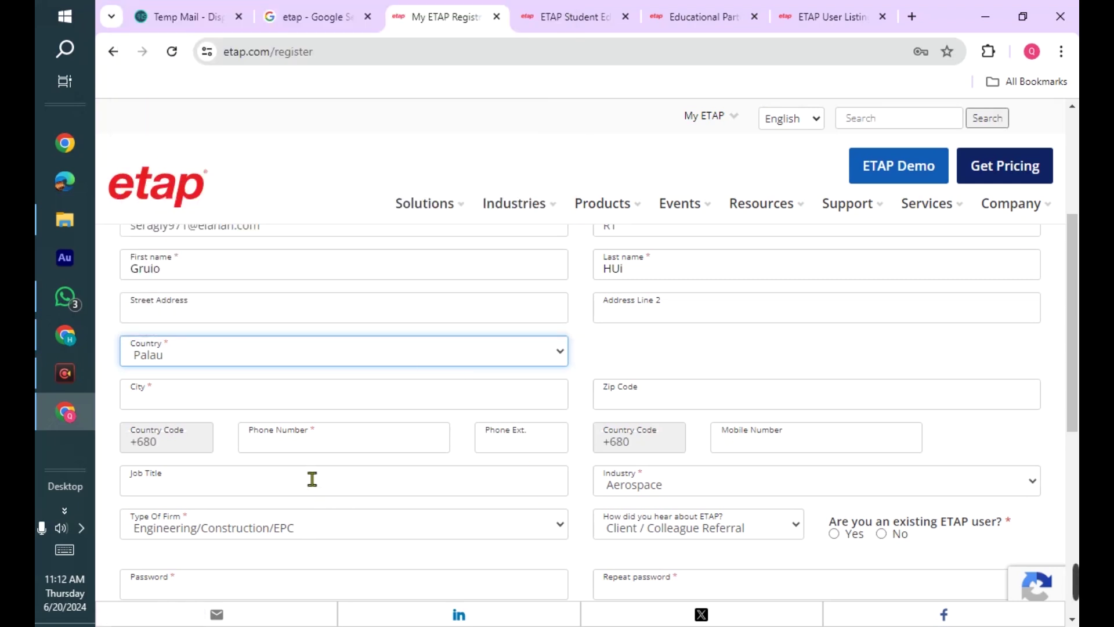
# - Fill the City field with KJAIO and enter the phone number
pyautogui.click(281, 390)
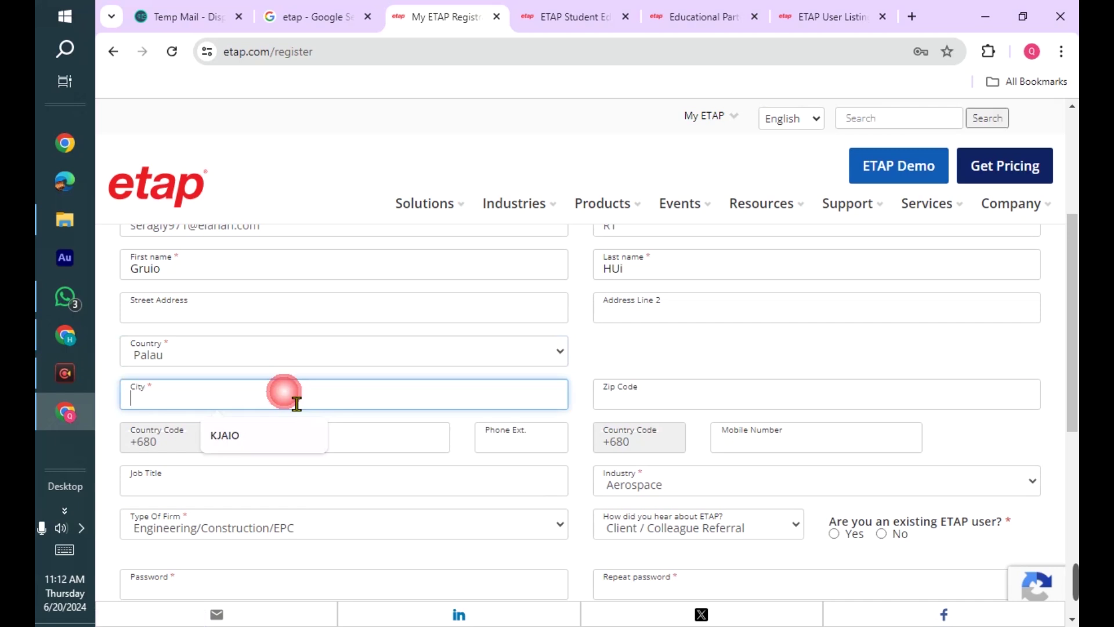
pyautogui.click(281, 433)
pyautogui.scroll(-1, 218, 353)
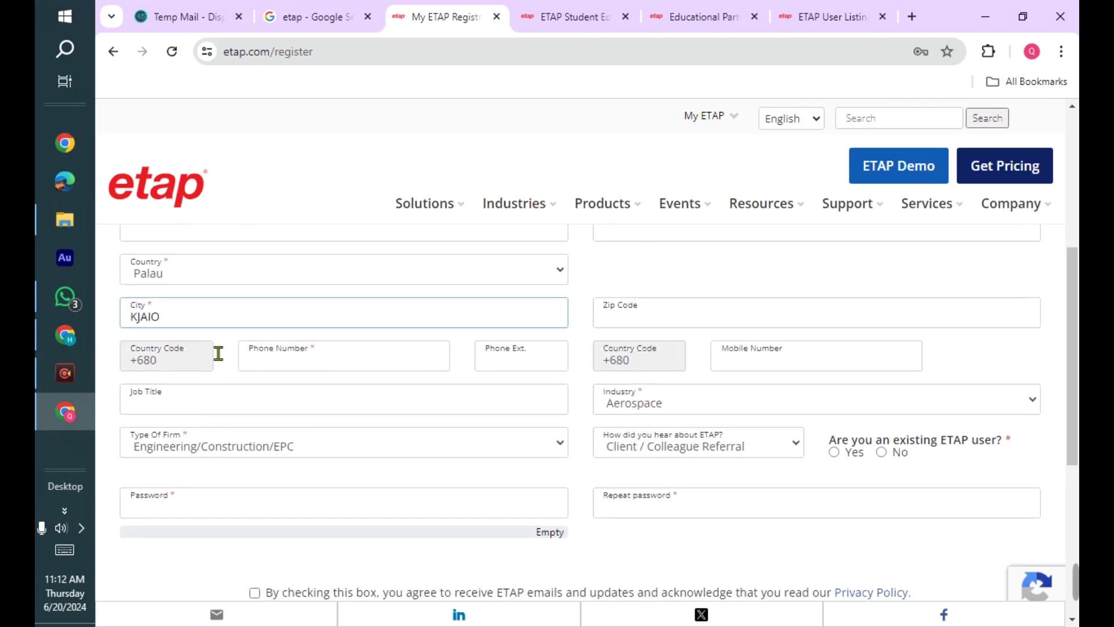
pyautogui.click(298, 365)
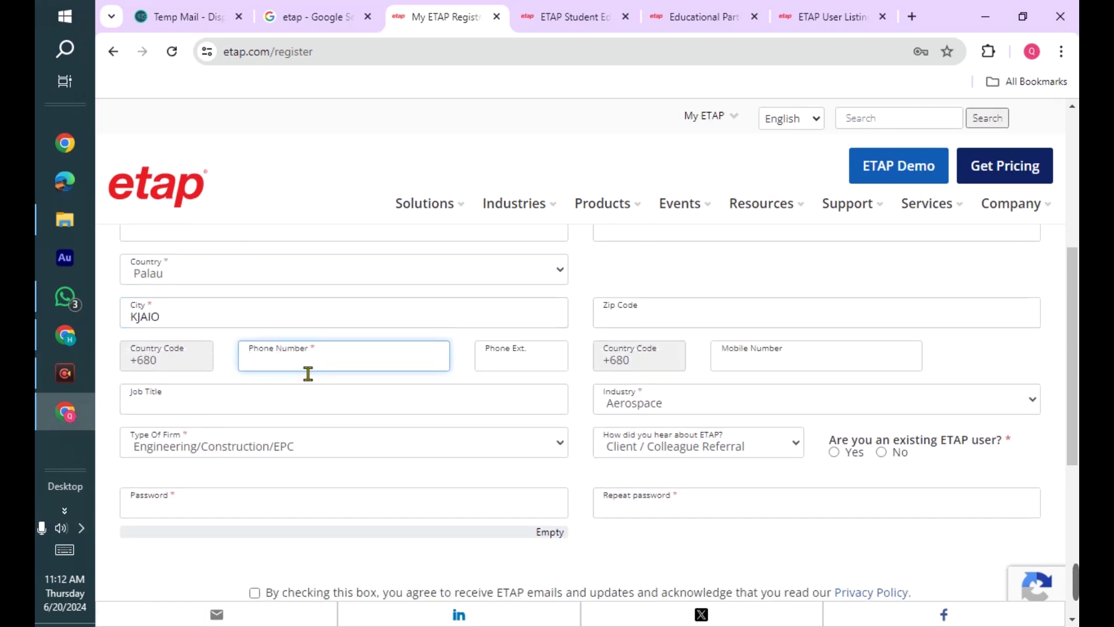
pyautogui.click(308, 378)
# - Fill both password fields with a browser-suggested strong password
pyautogui.click(330, 438)
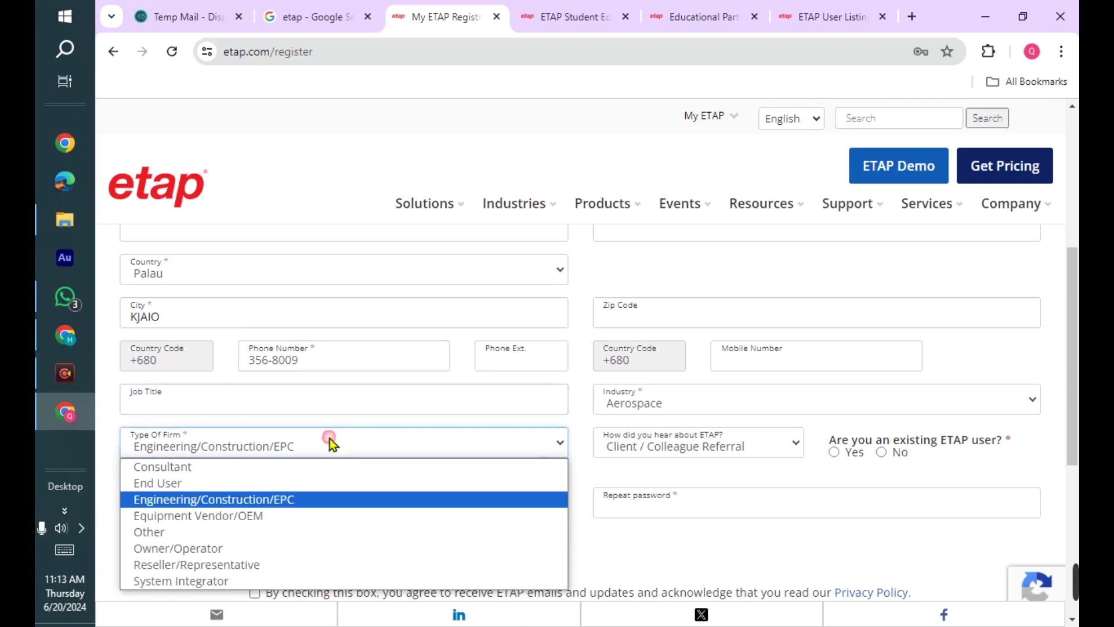
pyautogui.scroll(-2, 330, 438)
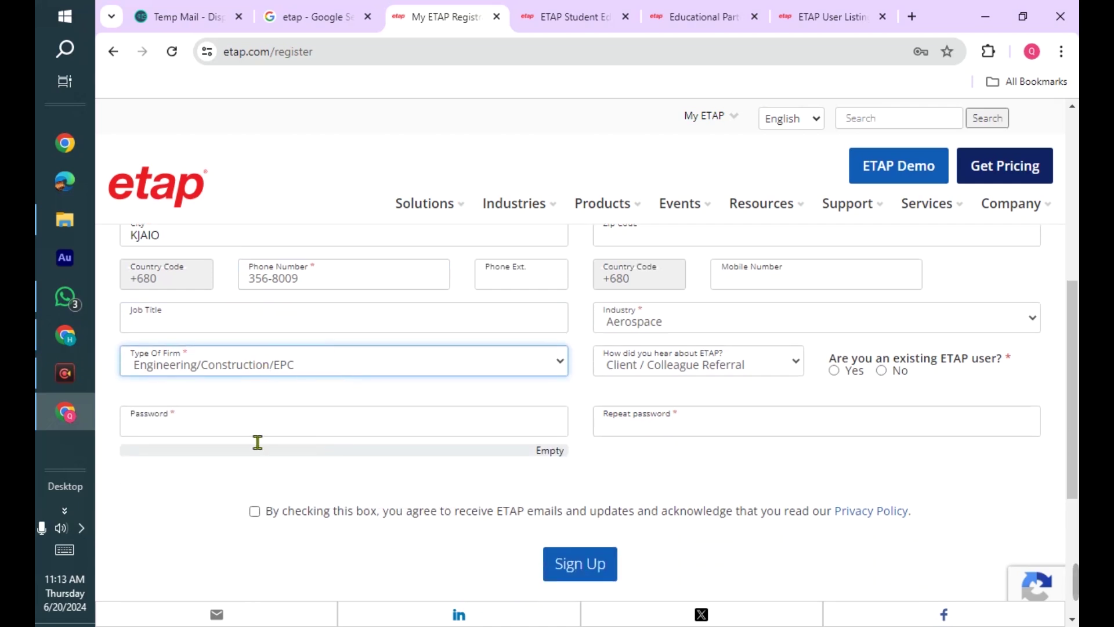
pyautogui.click(336, 426)
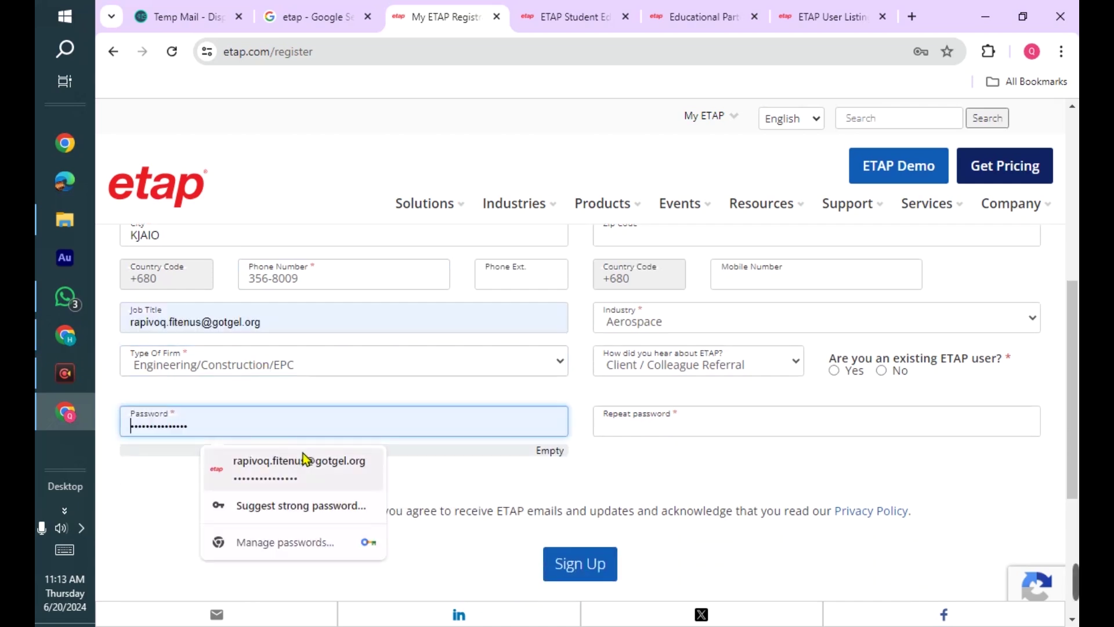
pyautogui.click(258, 510)
pyautogui.click(472, 468)
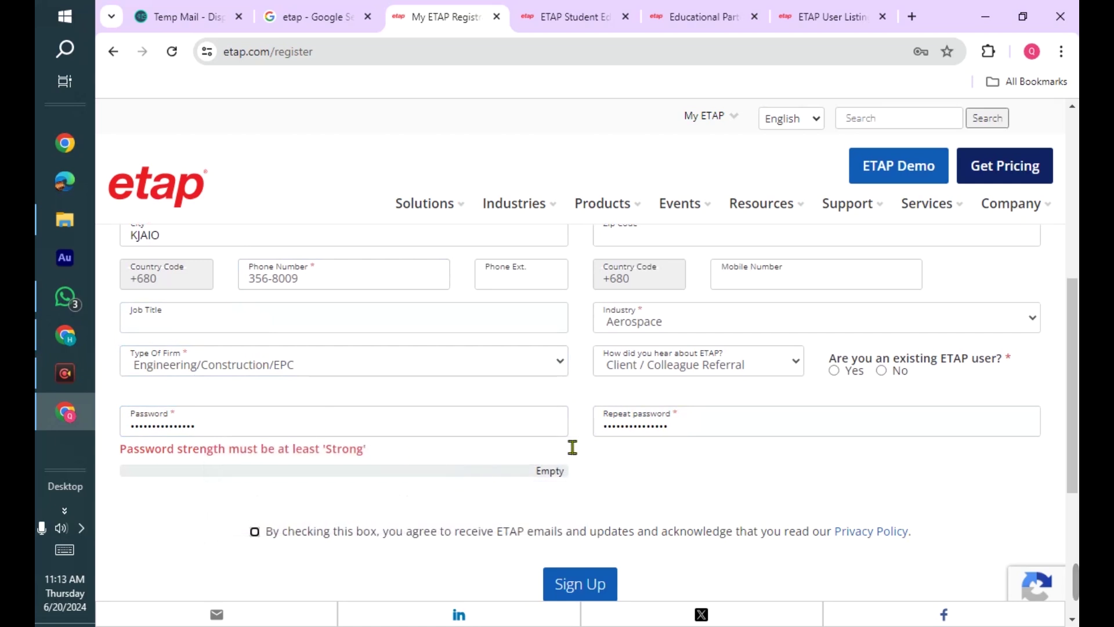
pyautogui.scroll(-2, 660, 473)
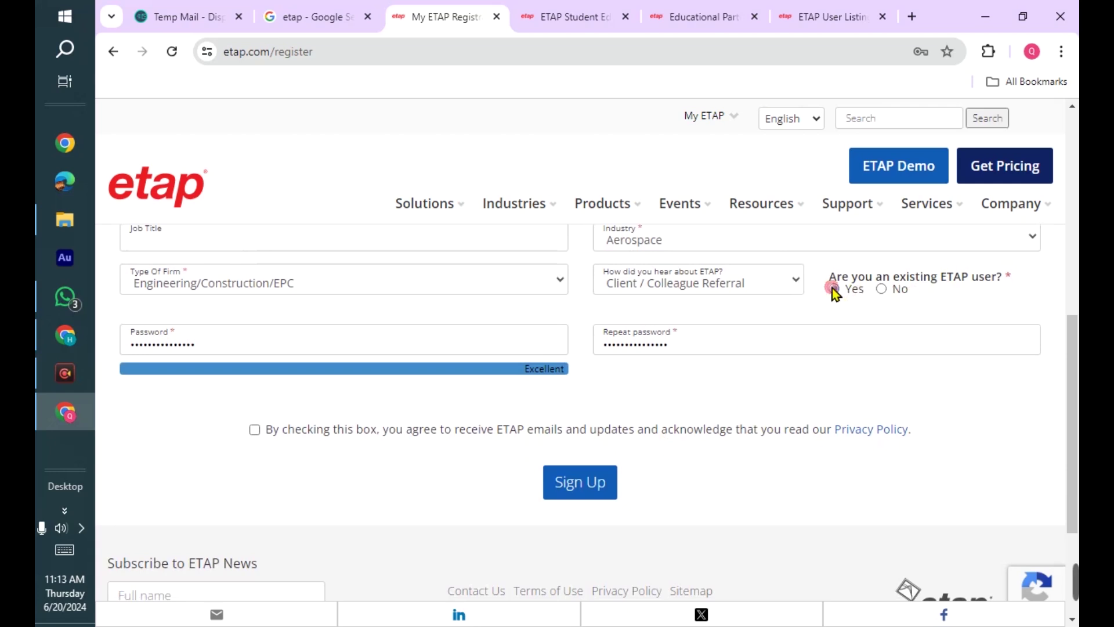
# - Answer Yes to being an existing ETAP user and review the completed form
pyautogui.click(833, 289)
pyautogui.scroll(3, 533, 464)
pyautogui.scroll(6, 473, 410)
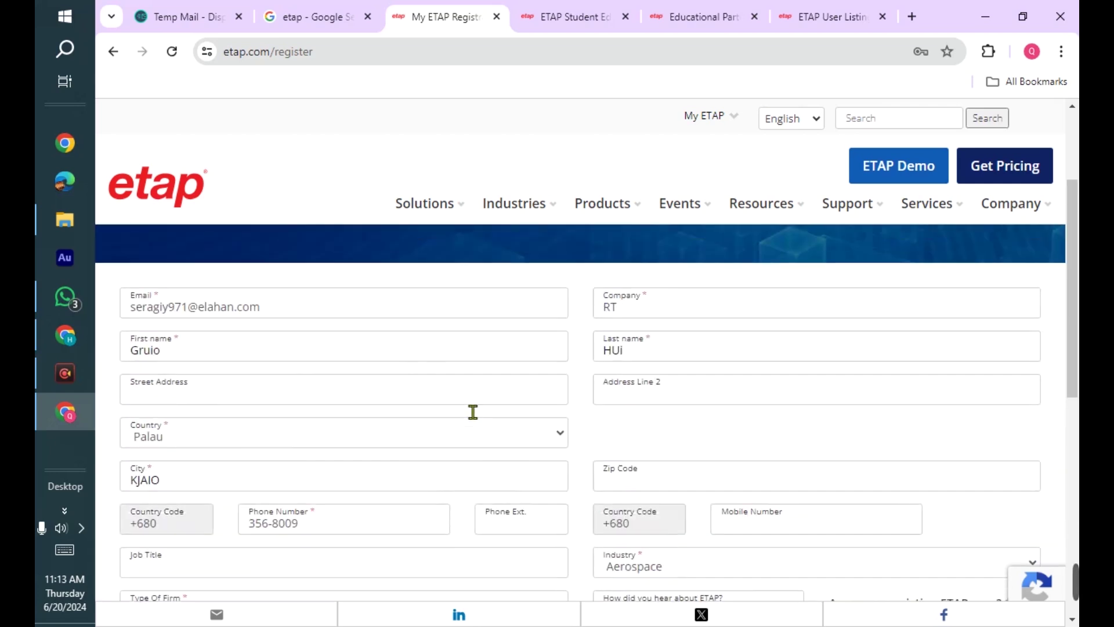
pyautogui.scroll(-3, 507, 388)
pyautogui.scroll(-2, 174, 435)
pyautogui.scroll(-4, 236, 447)
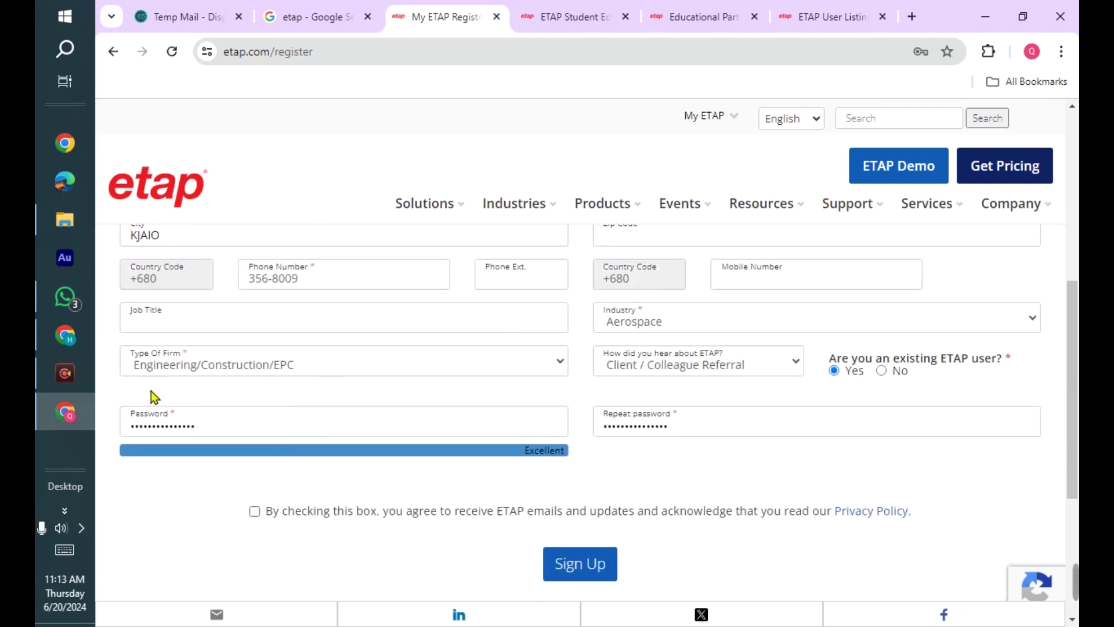
pyautogui.scroll(-7, 394, 471)
pyautogui.scroll(2, 358, 373)
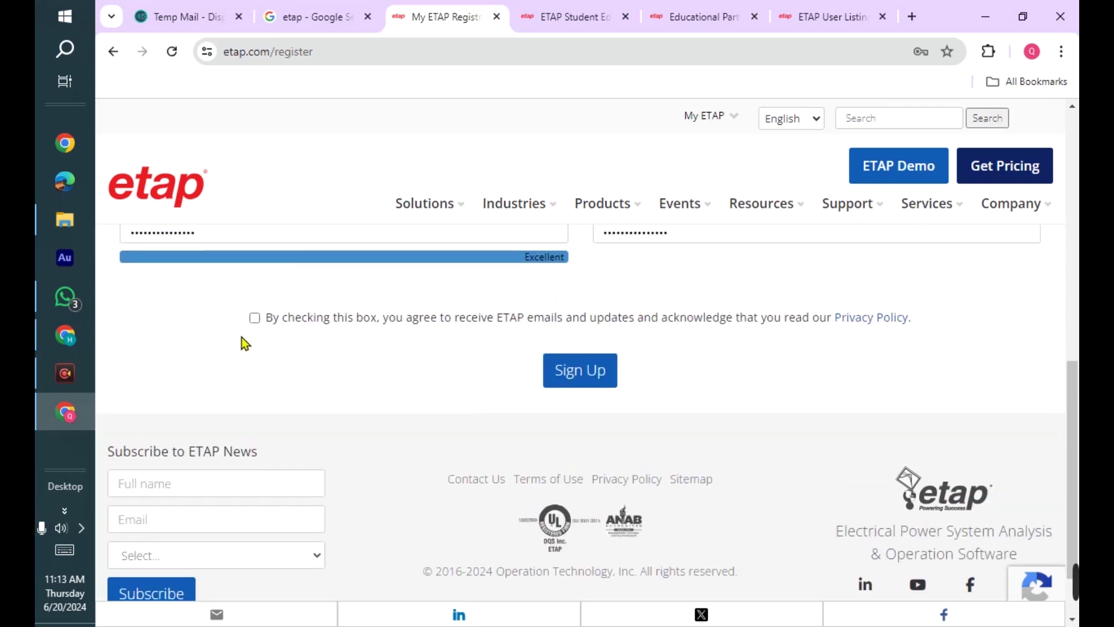
# - Tick the consent box, accept the Privacy Policy after scrolling it, and submit the Sign Up form
pyautogui.click(253, 322)
pyautogui.scroll(-5, 705, 249)
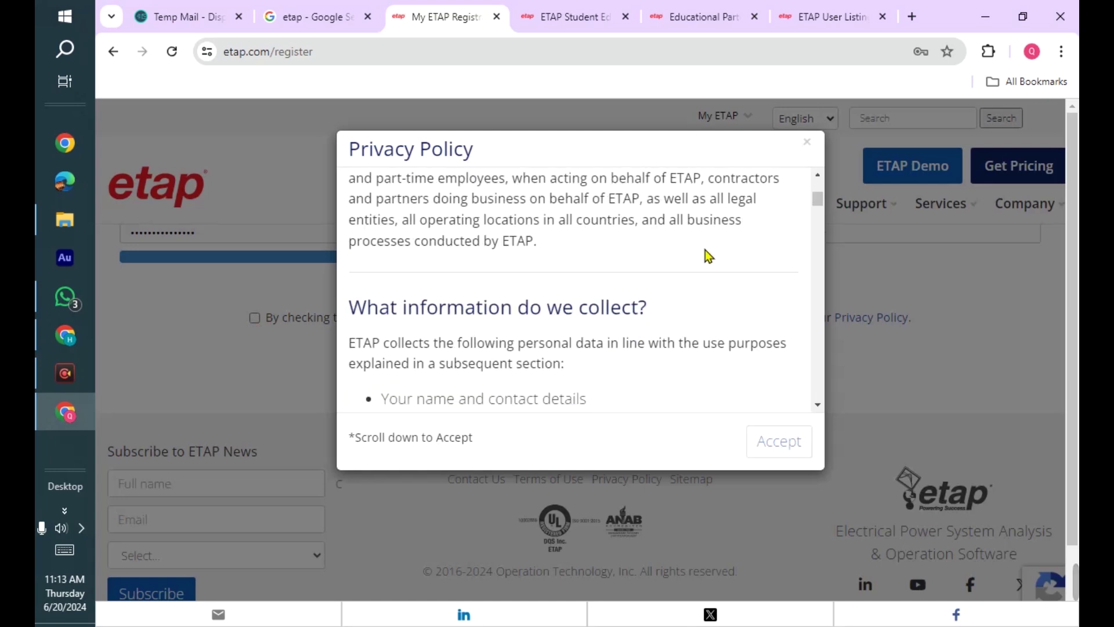
pyautogui.moveTo(817, 199); pyautogui.dragTo(816, 434)
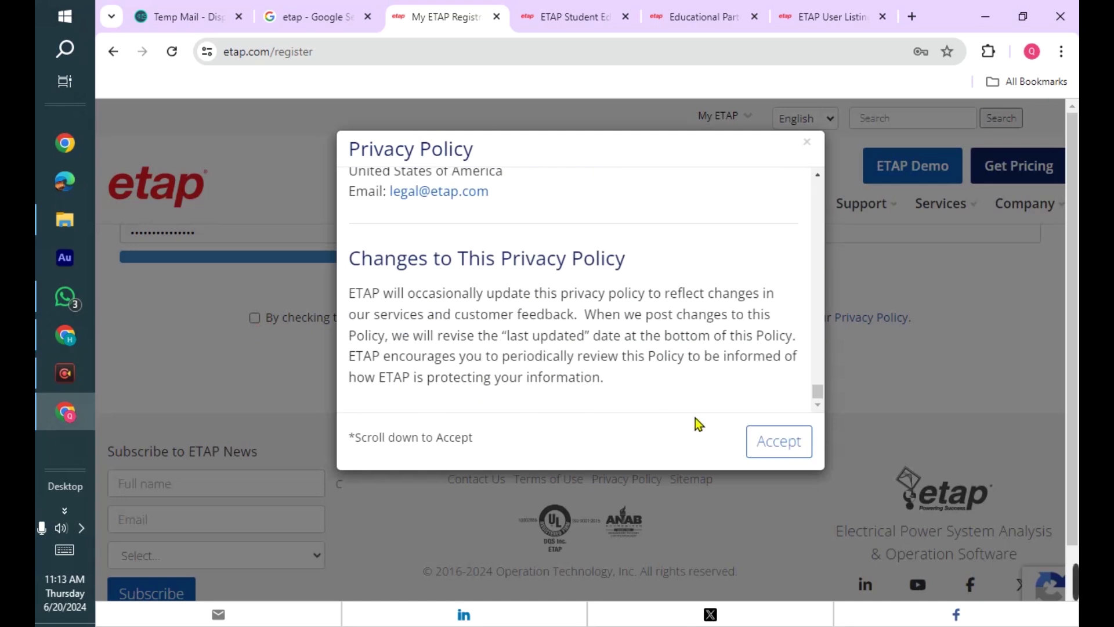
pyautogui.click(780, 440)
pyautogui.click(576, 367)
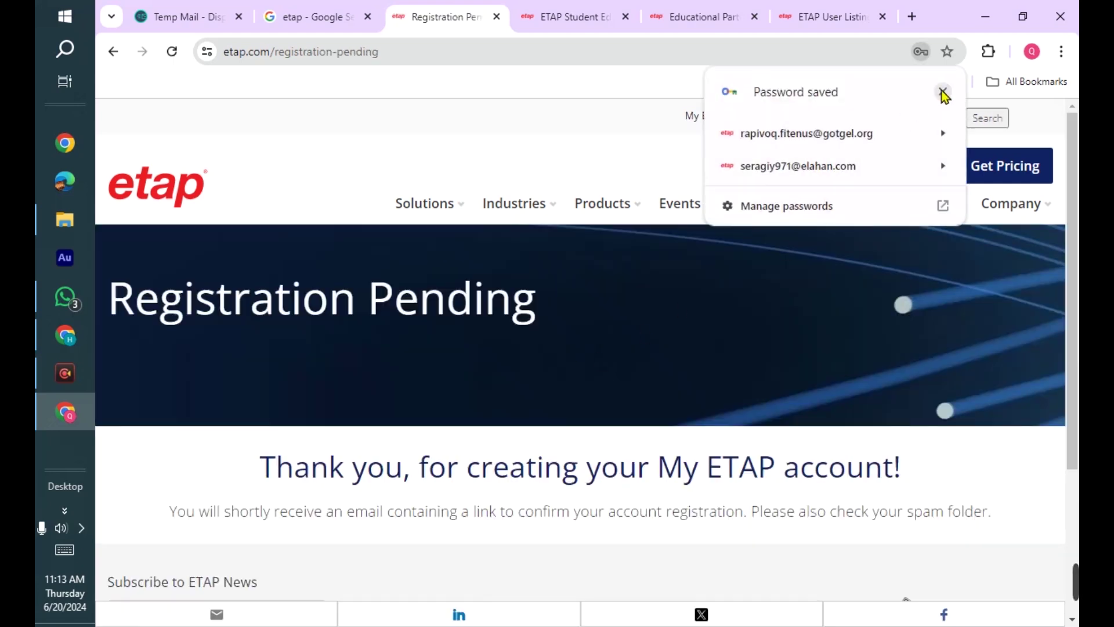
pyautogui.scroll(-1, 436, 433)
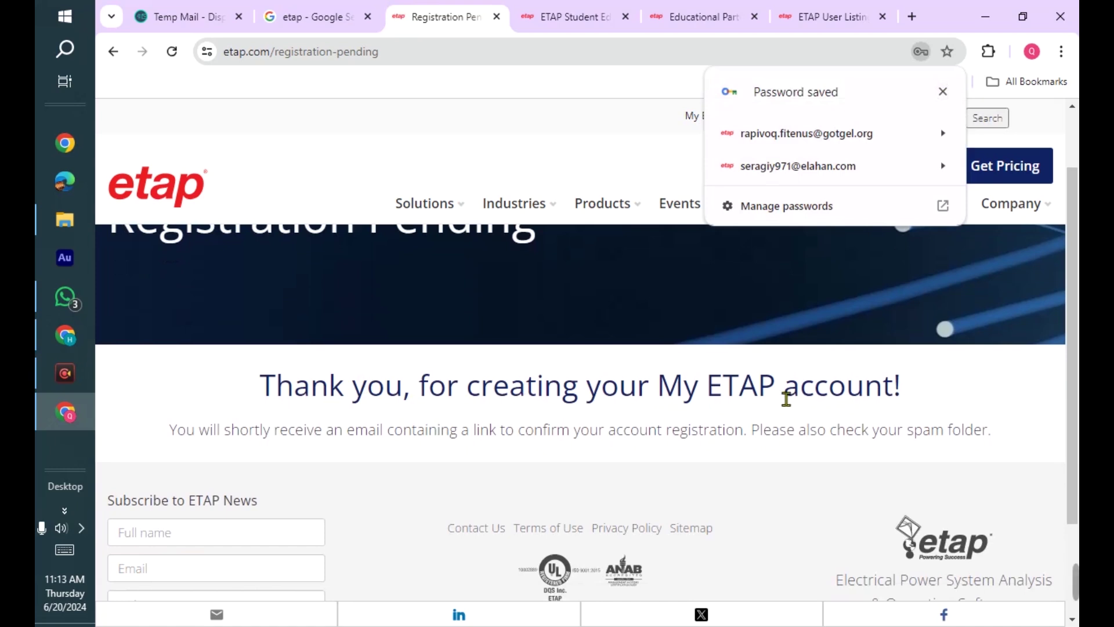
pyautogui.scroll(-1, 547, 408)
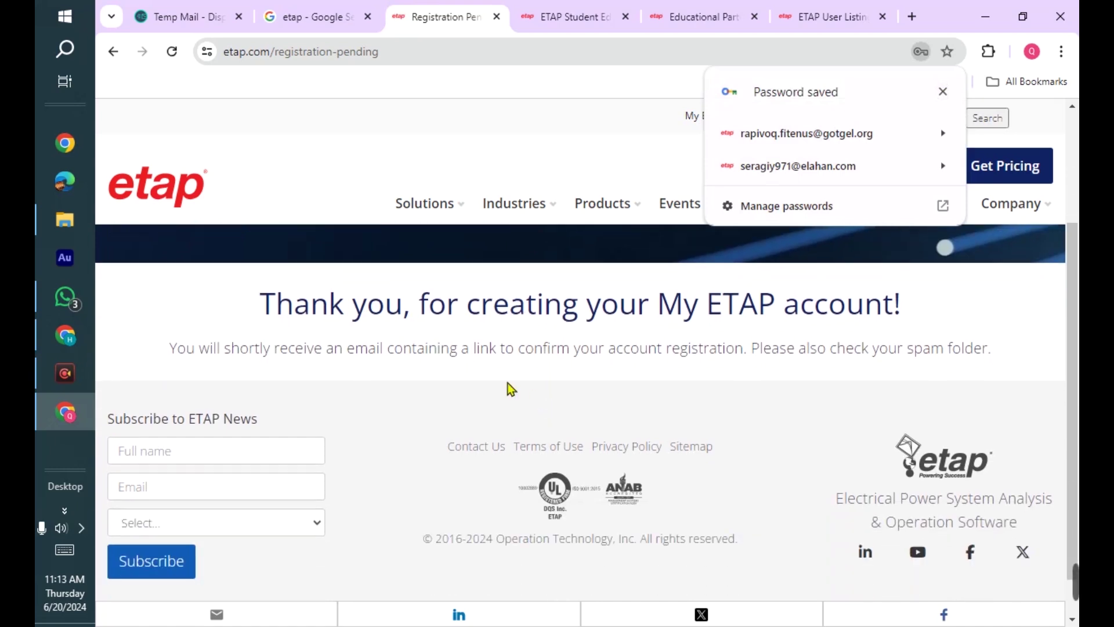
# - Open the MyETAP Registration Confirmation email from the QA-forms sender in Temp Mail
pyautogui.click(194, 8)
pyautogui.scroll(-3, 557, 308)
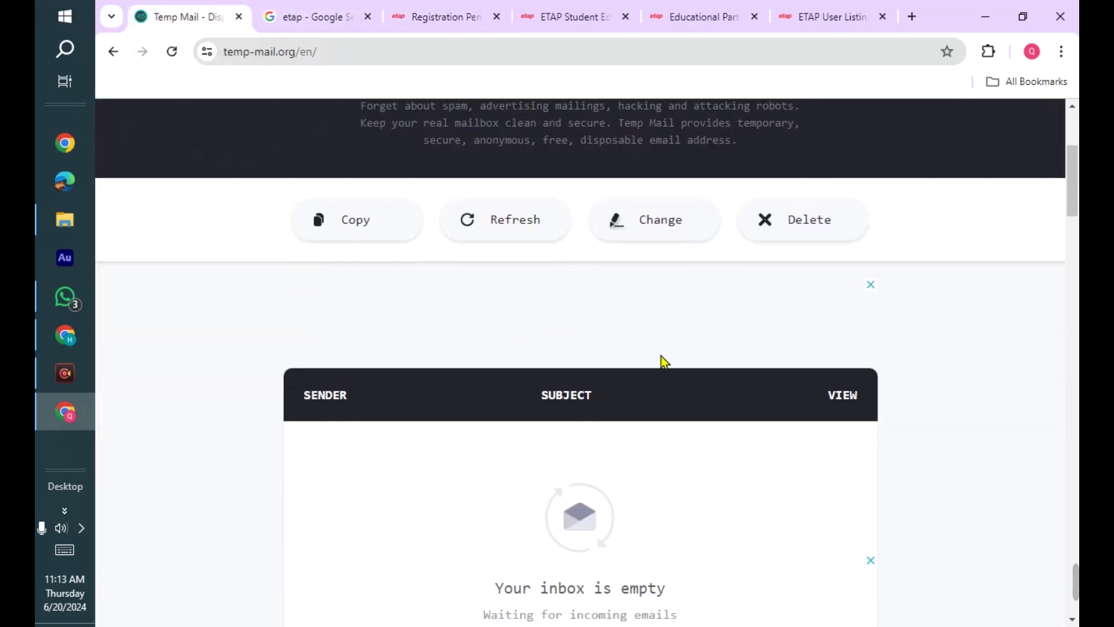
pyautogui.scroll(-1, 661, 362)
pyautogui.scroll(3, 627, 378)
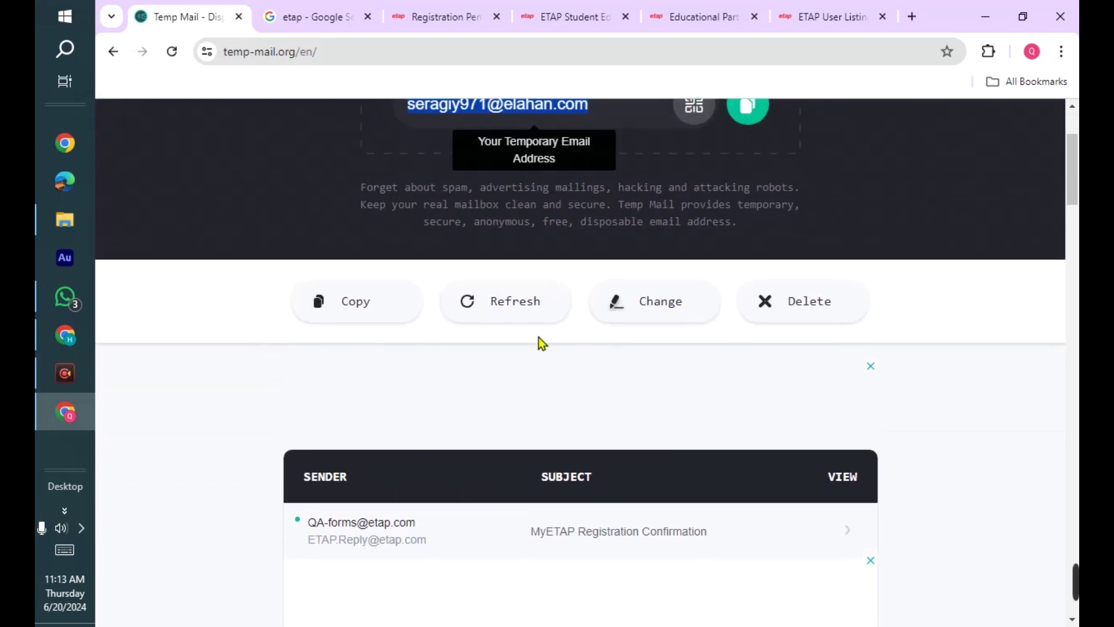
pyautogui.click(411, 293)
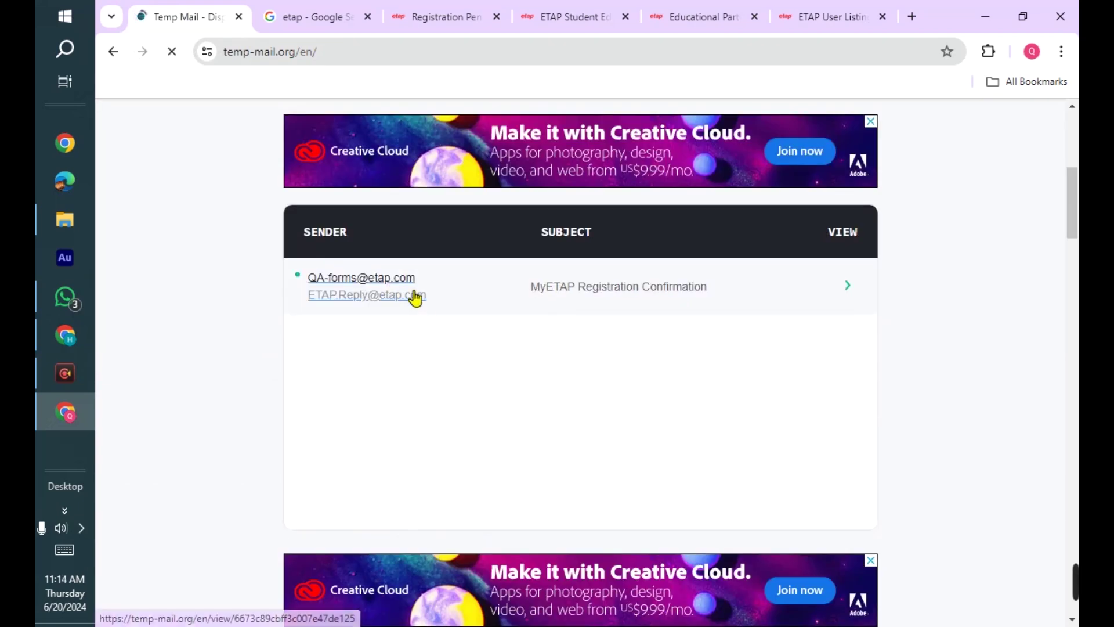
pyautogui.click(363, 285)
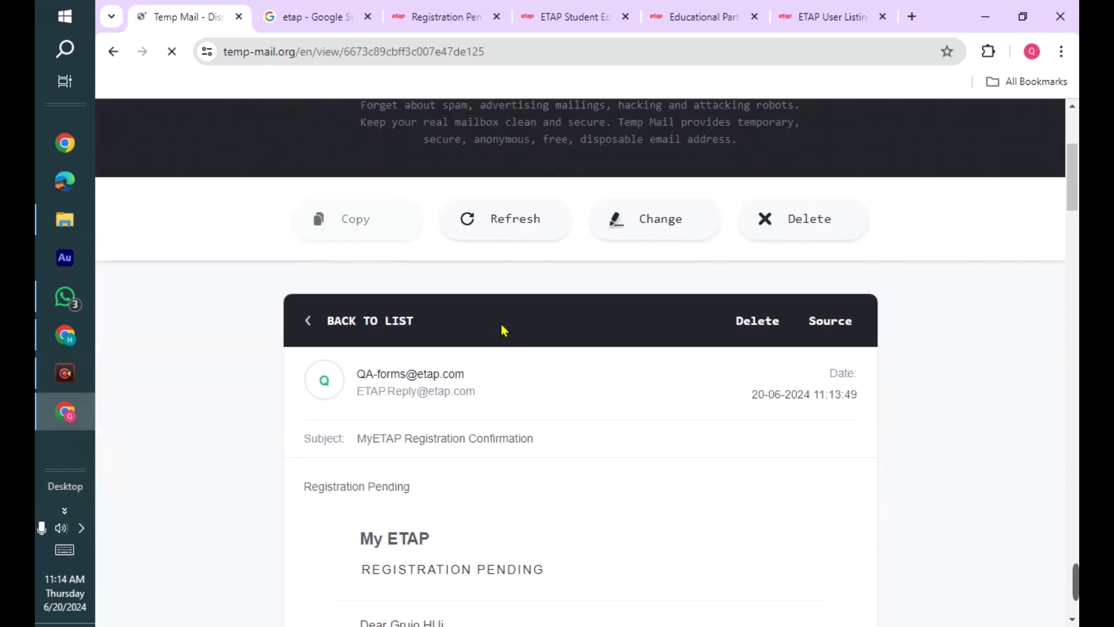
# - Scroll through the confirmation email down to its registration link
pyautogui.scroll(-5, 500, 324)
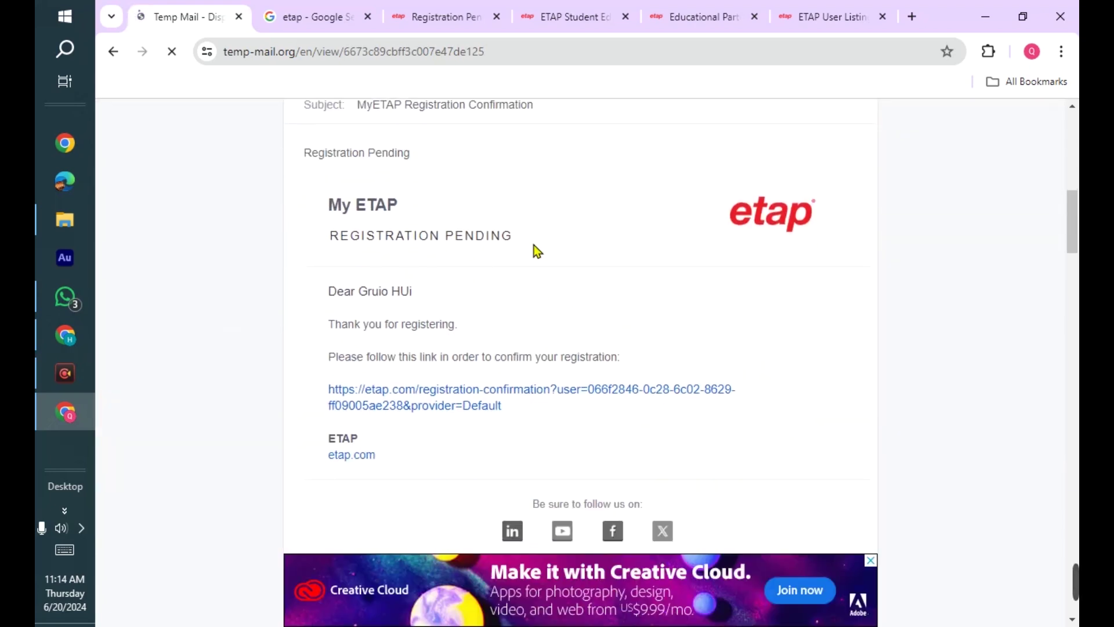
pyautogui.scroll(-1, 538, 250)
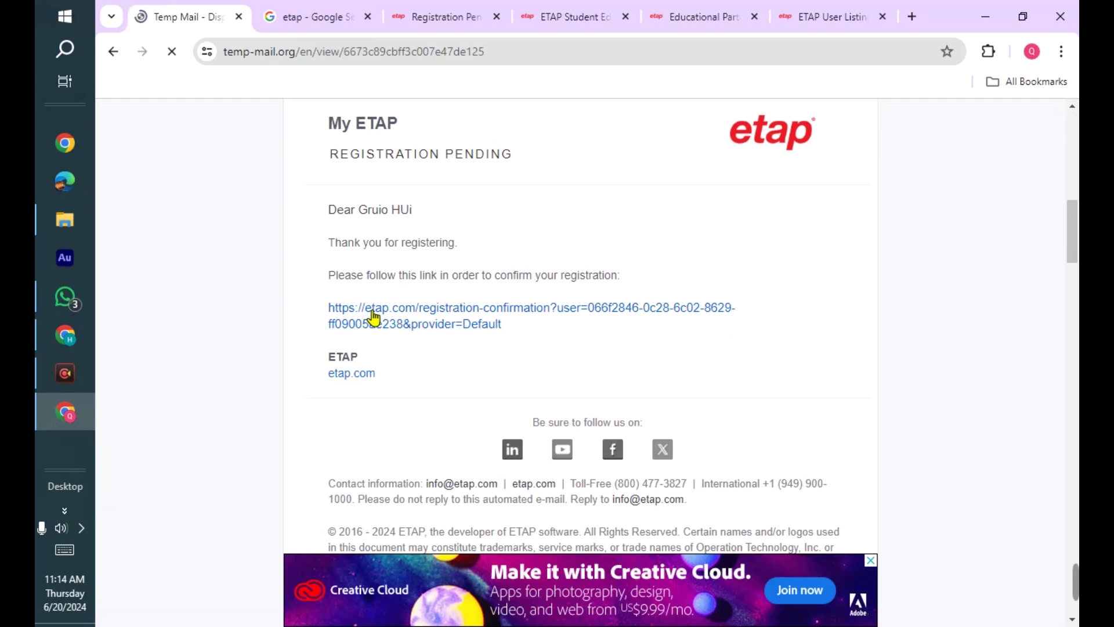
pyautogui.scroll(-1, 396, 256)
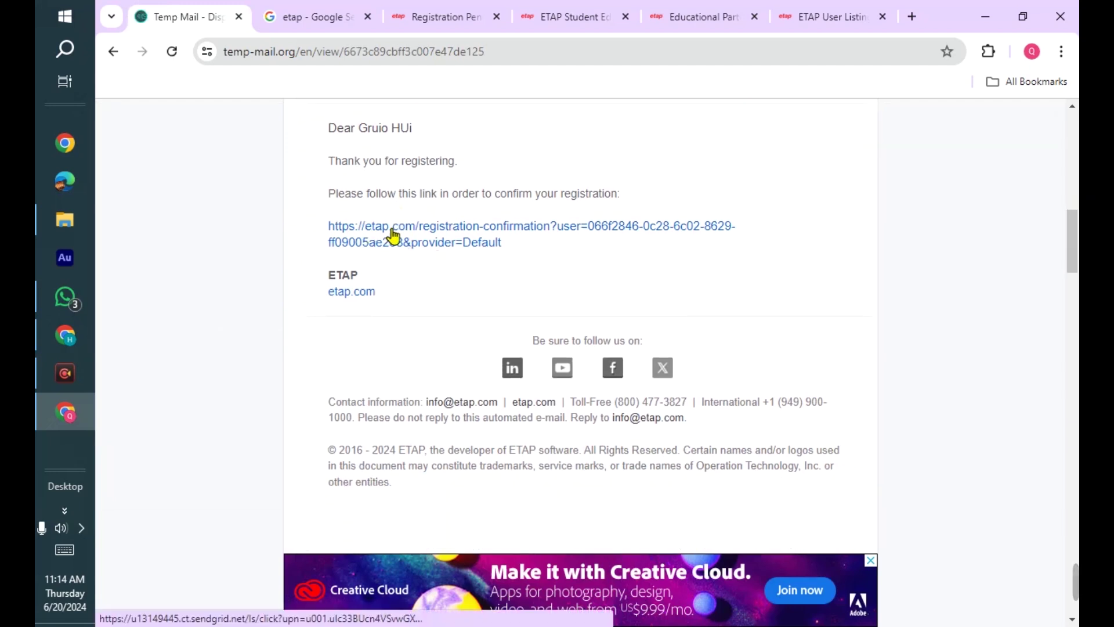
pyautogui.scroll(10, 393, 235)
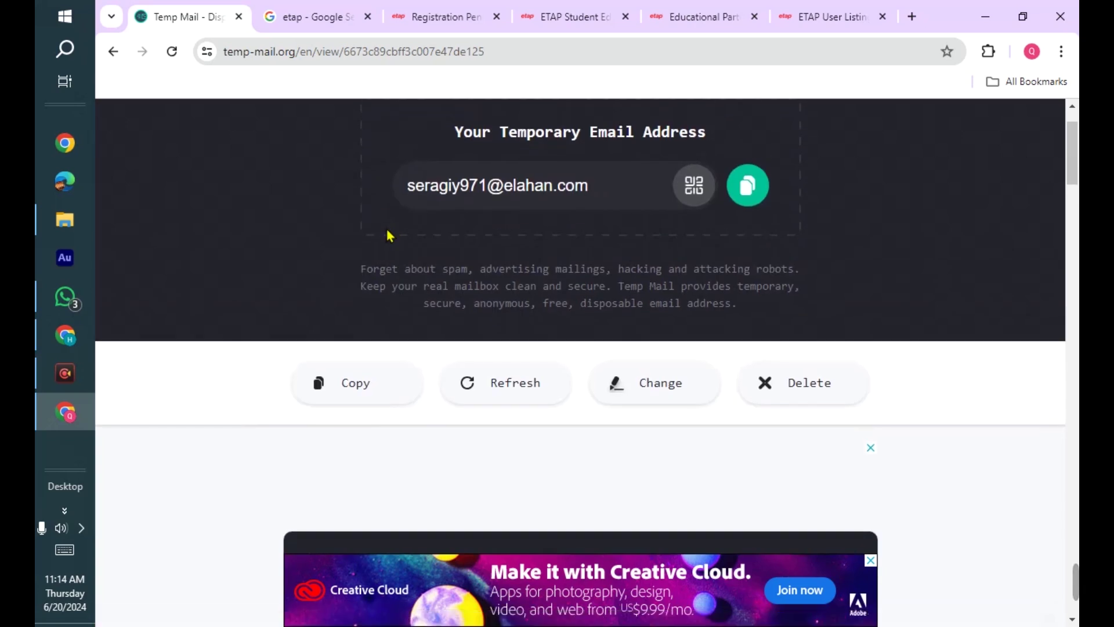
pyautogui.scroll(-4, 387, 234)
pyautogui.scroll(4, 387, 234)
pyautogui.scroll(-8, 387, 234)
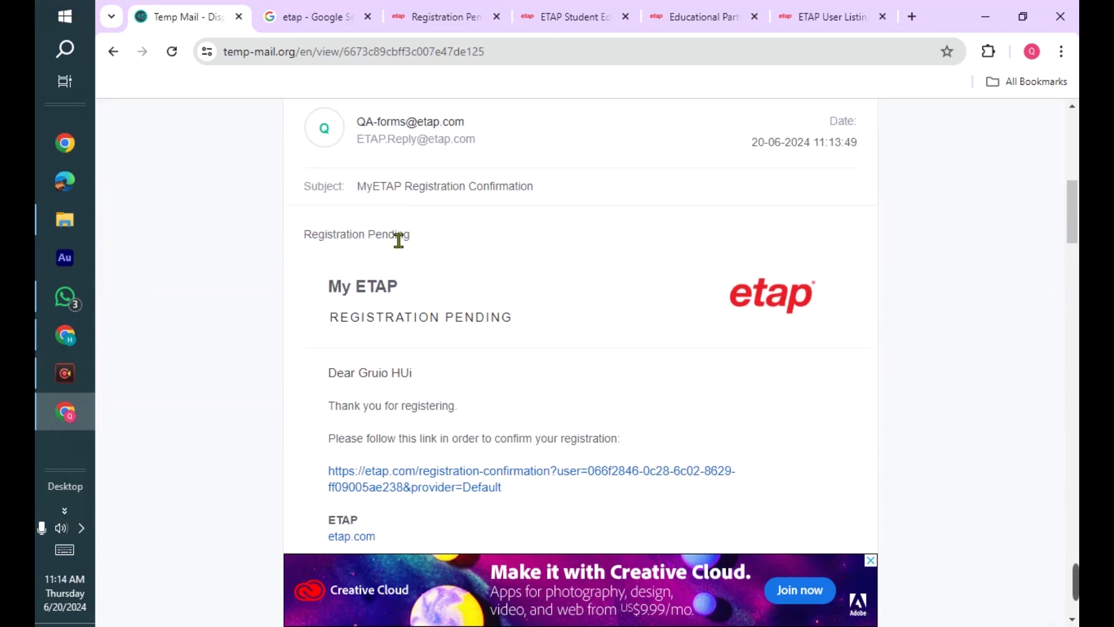
pyautogui.scroll(-3, 399, 240)
# - Follow the confirmation link and view the 'Your account is activated' page in the new tab
pyautogui.click(450, 335)
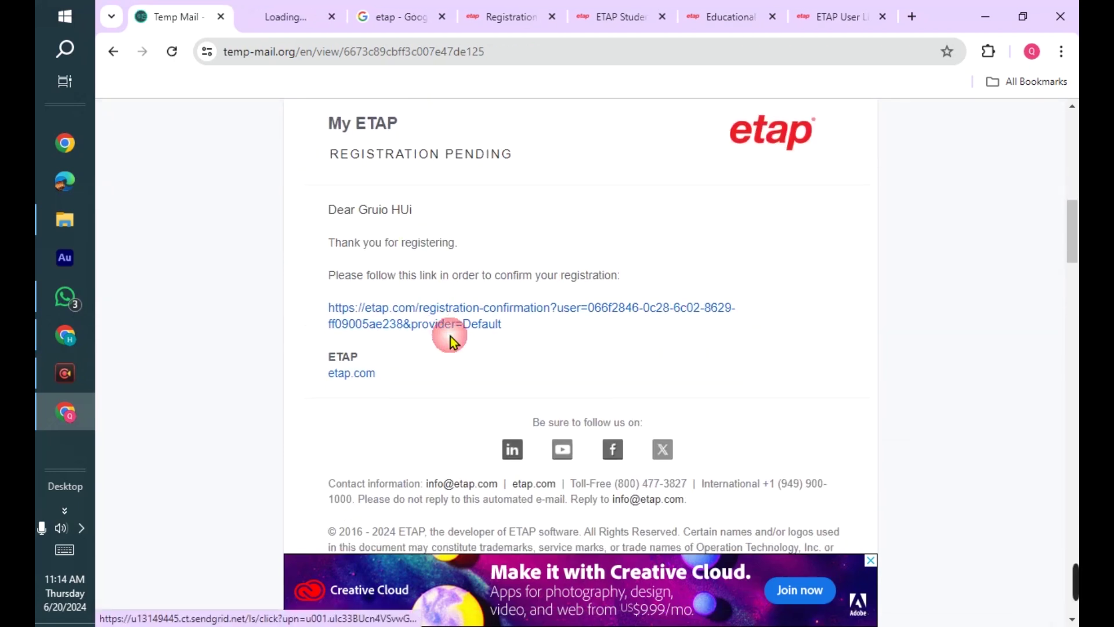
pyautogui.click(281, 11)
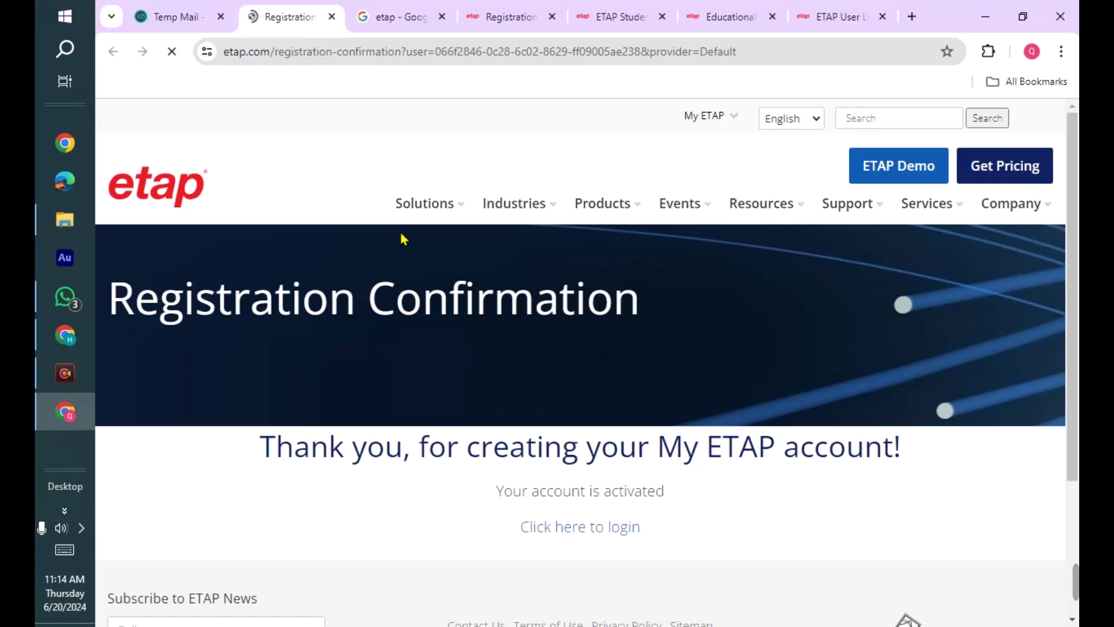
pyautogui.scroll(-3, 525, 310)
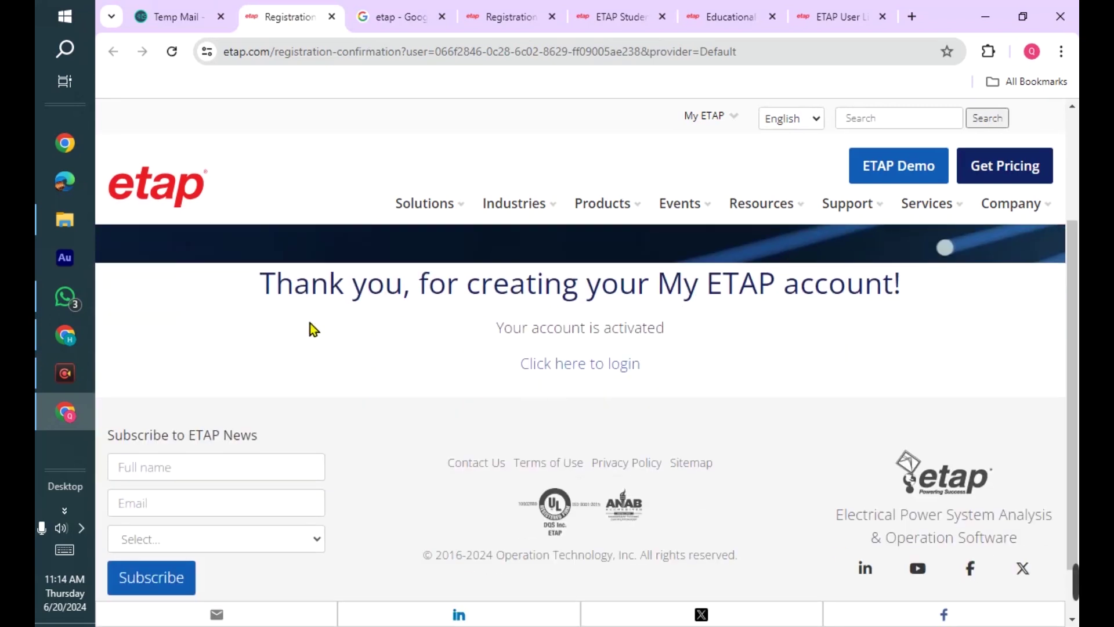
pyautogui.scroll(2, 365, 329)
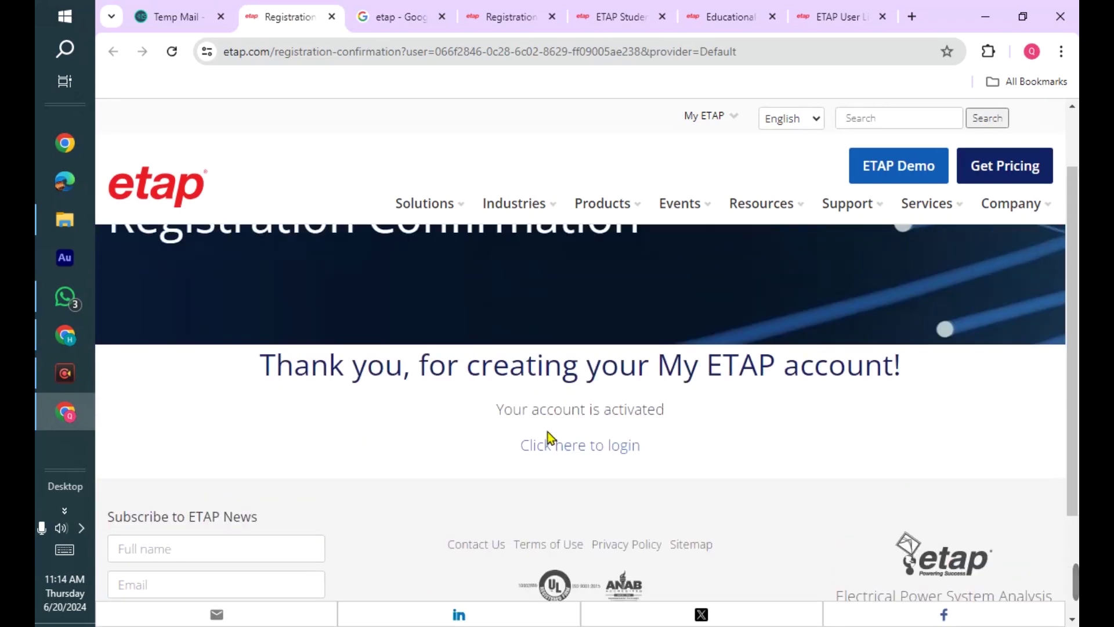
pyautogui.scroll(2, 598, 432)
pyautogui.scroll(-4, 360, 395)
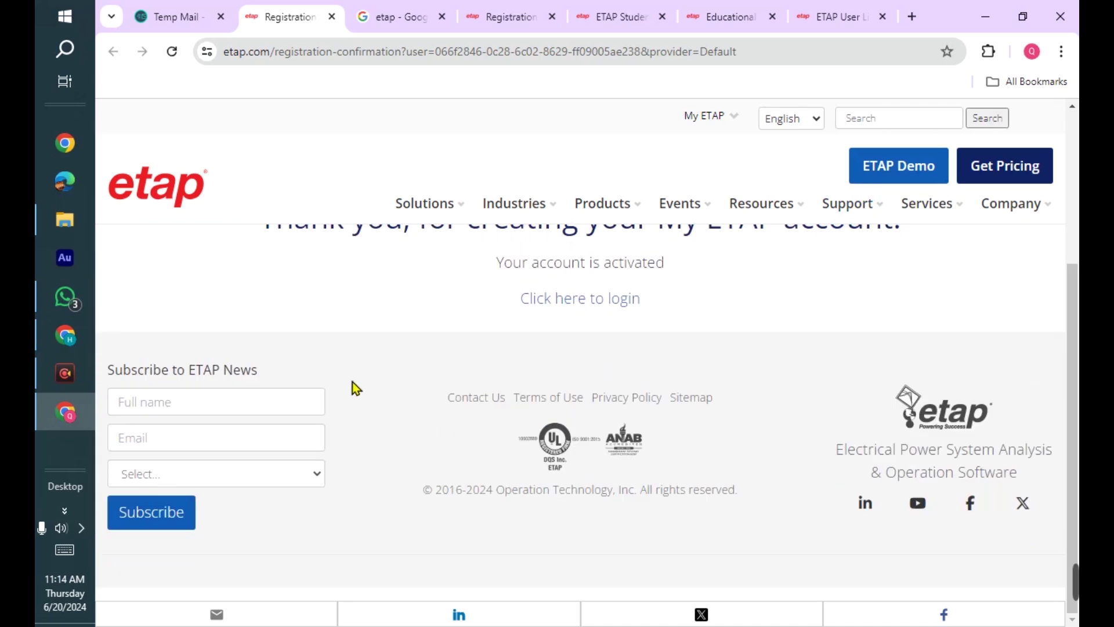
pyautogui.scroll(4, 371, 385)
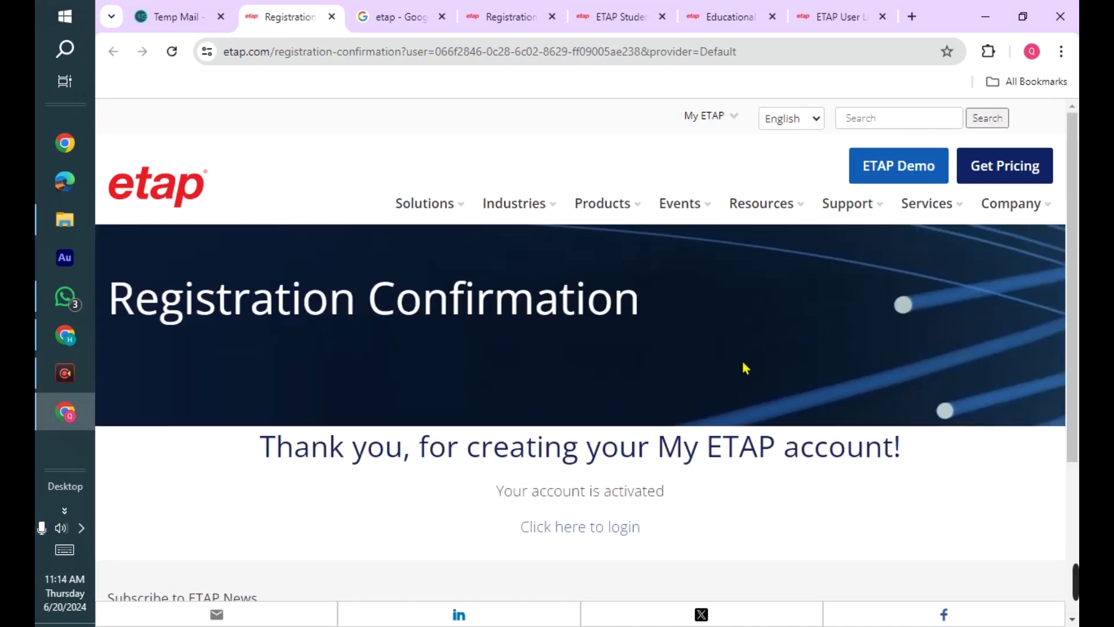
# - From the ETAP Demo page, log in to My ETAP with the saved account
pyautogui.click(908, 174)
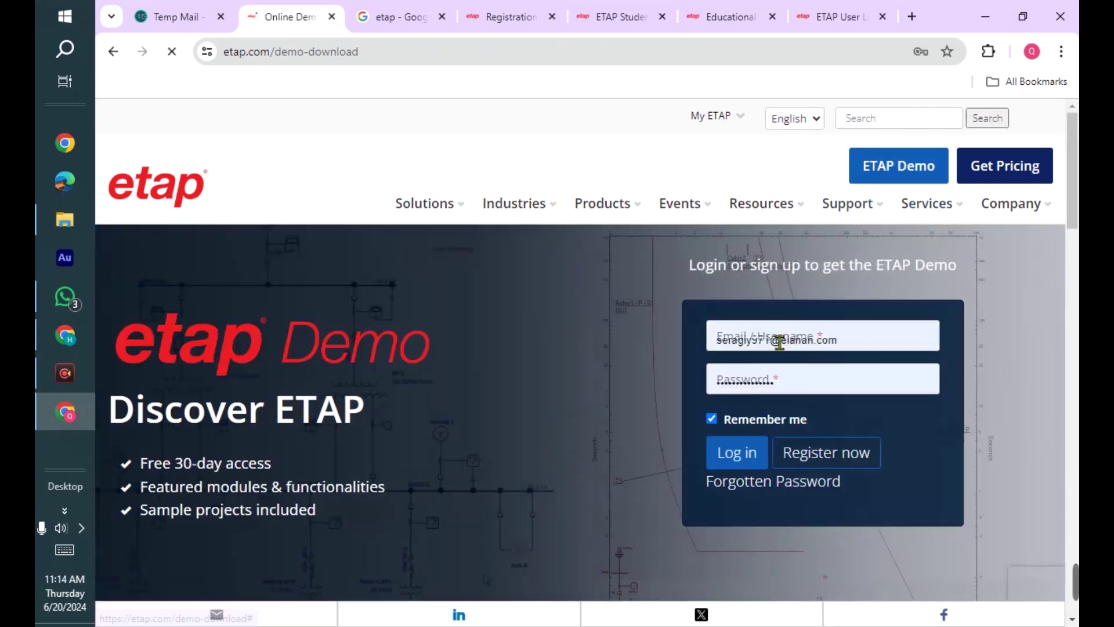
pyautogui.click(778, 340)
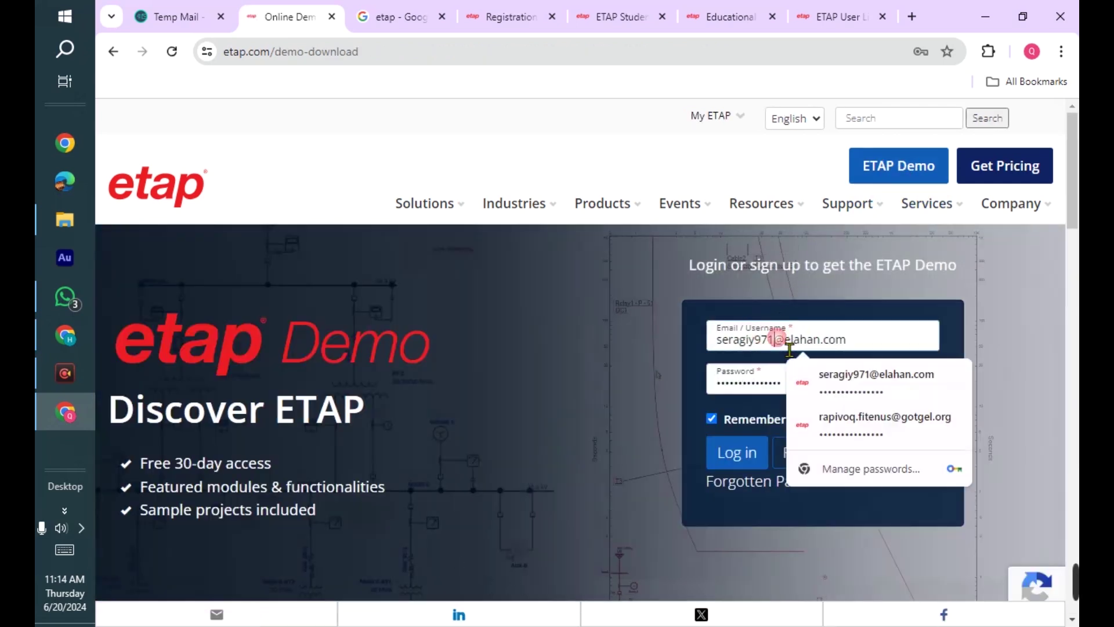
pyautogui.click(902, 387)
pyautogui.click(739, 451)
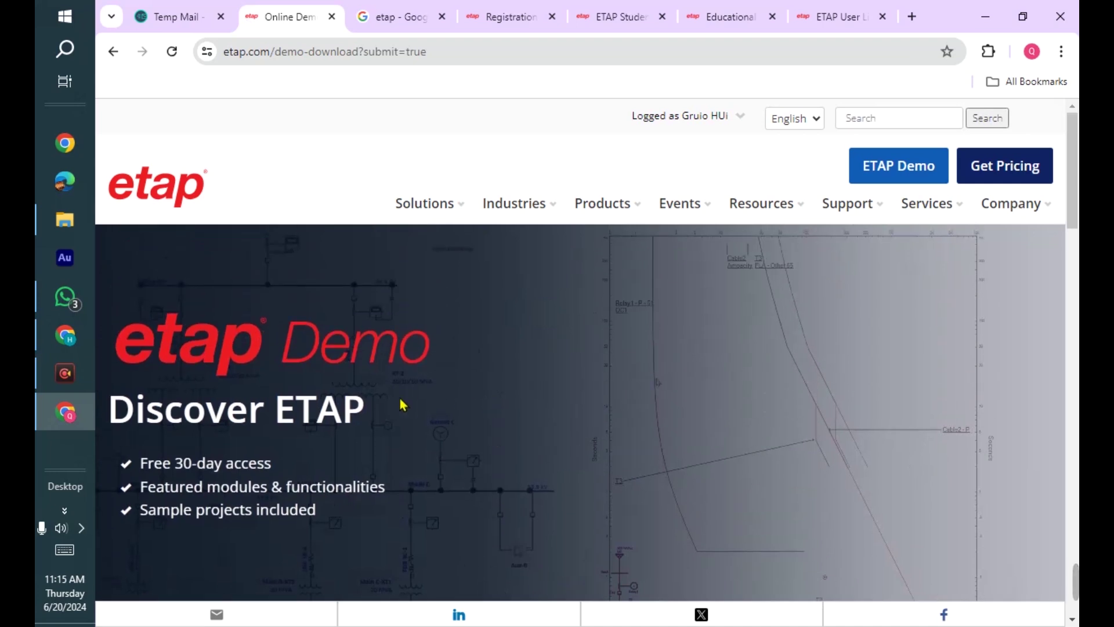
# - Scroll down the demo page to the 'ETAP Demo – Online' section
pyautogui.scroll(-8, 402, 405)
pyautogui.scroll(-3, 390, 404)
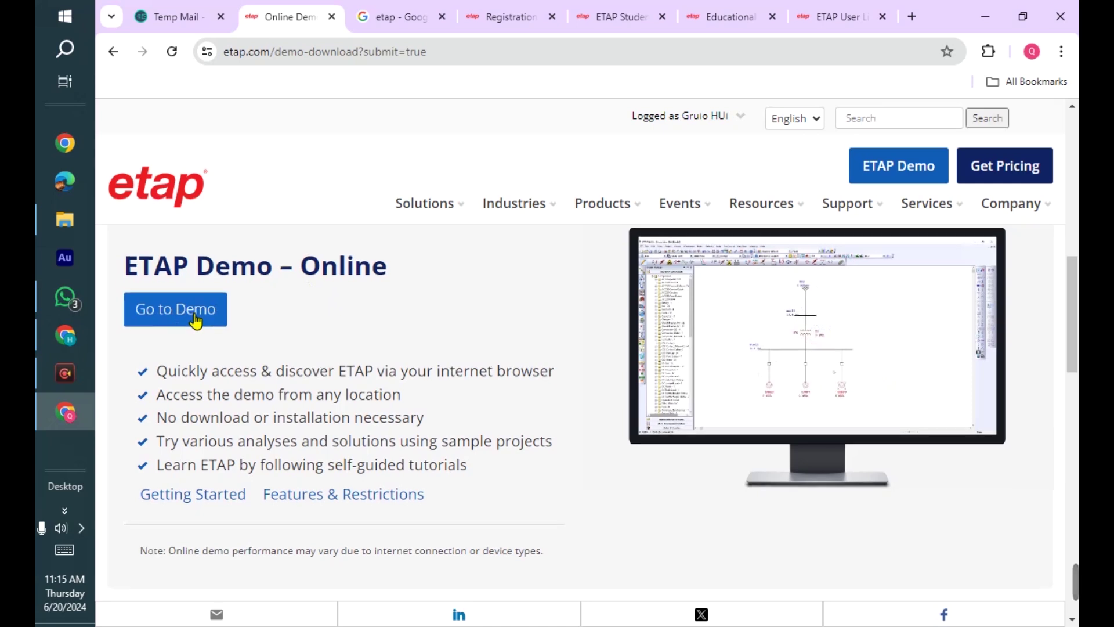
pyautogui.scroll(-5, 227, 348)
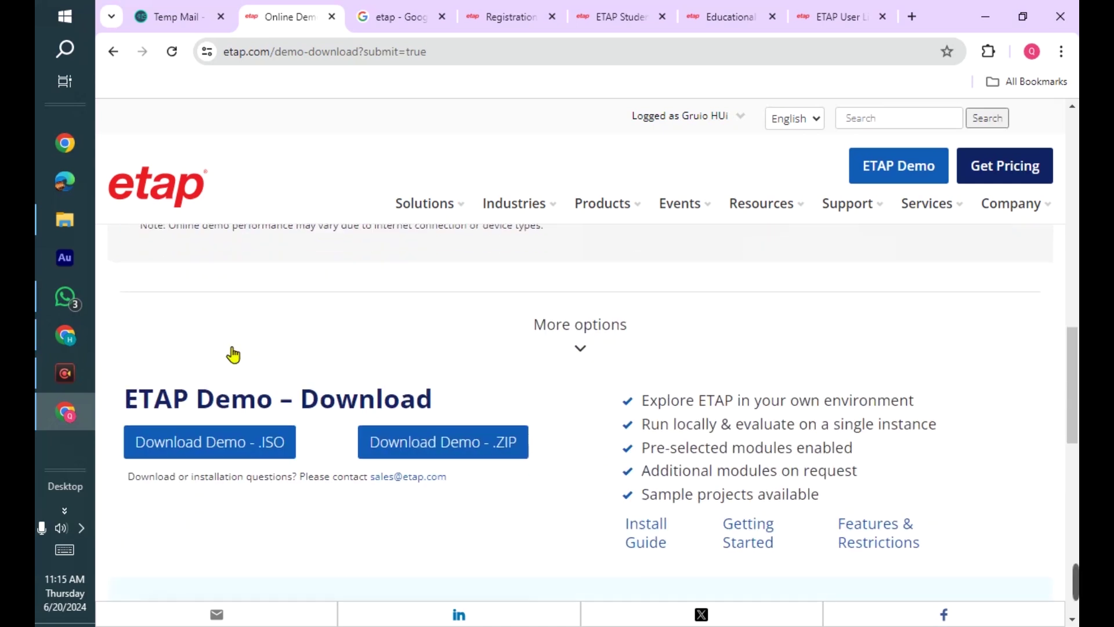
pyautogui.scroll(-1, 386, 366)
pyautogui.scroll(8, 450, 400)
pyautogui.scroll(-5, 450, 401)
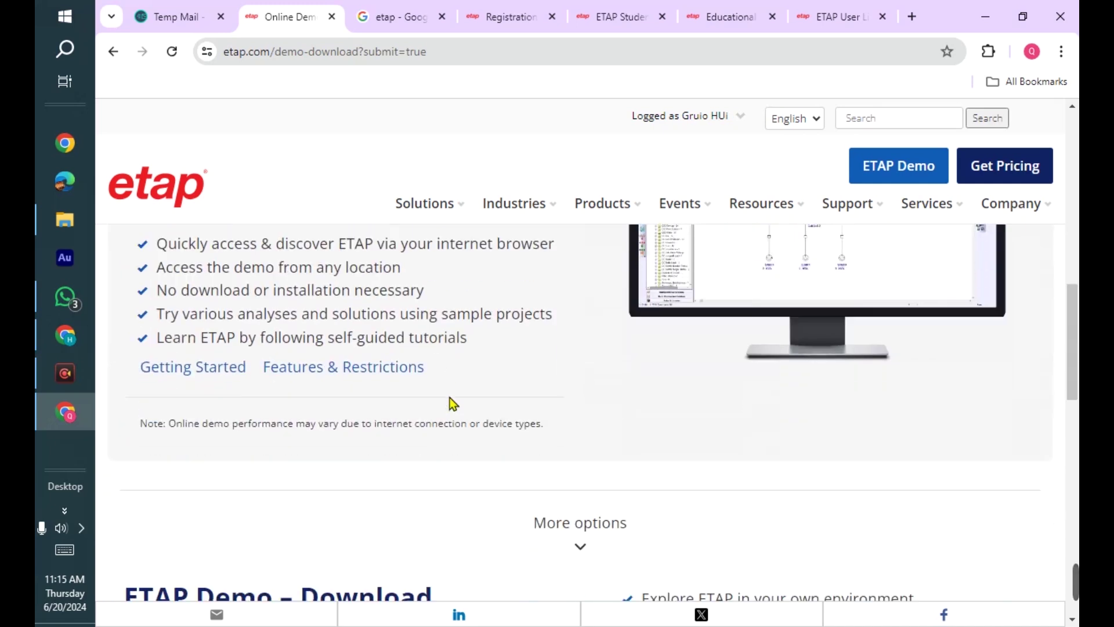
pyautogui.scroll(-5, 450, 401)
pyautogui.scroll(7, 451, 400)
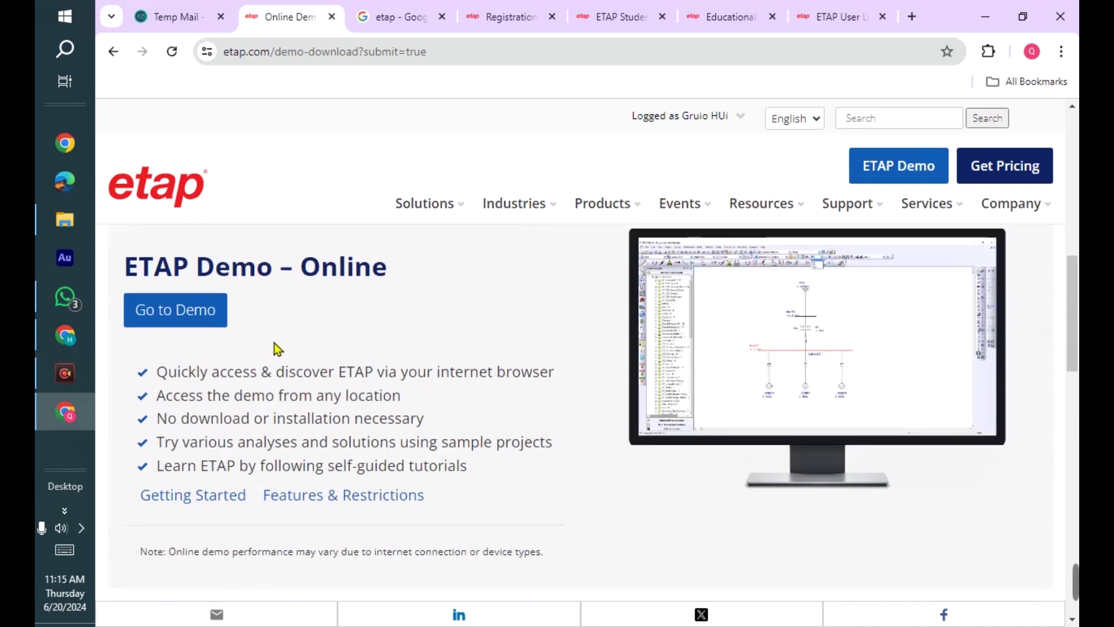
# - Always allow pop-ups from etap.com, then relaunch the online demo with Go to Demo
pyautogui.click(179, 313)
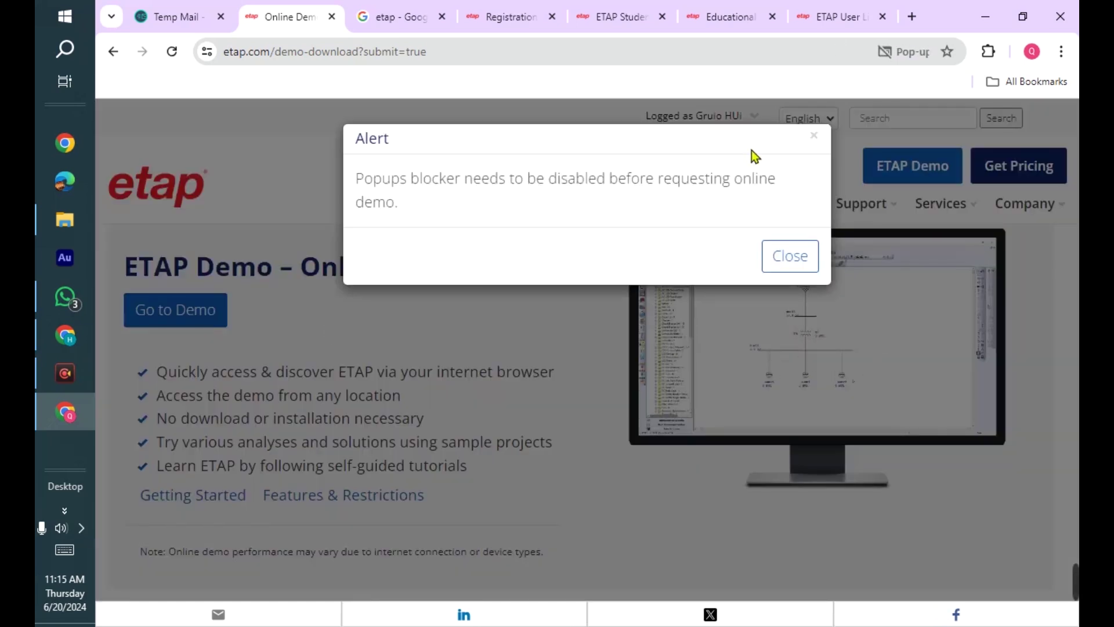
pyautogui.click(922, 51)
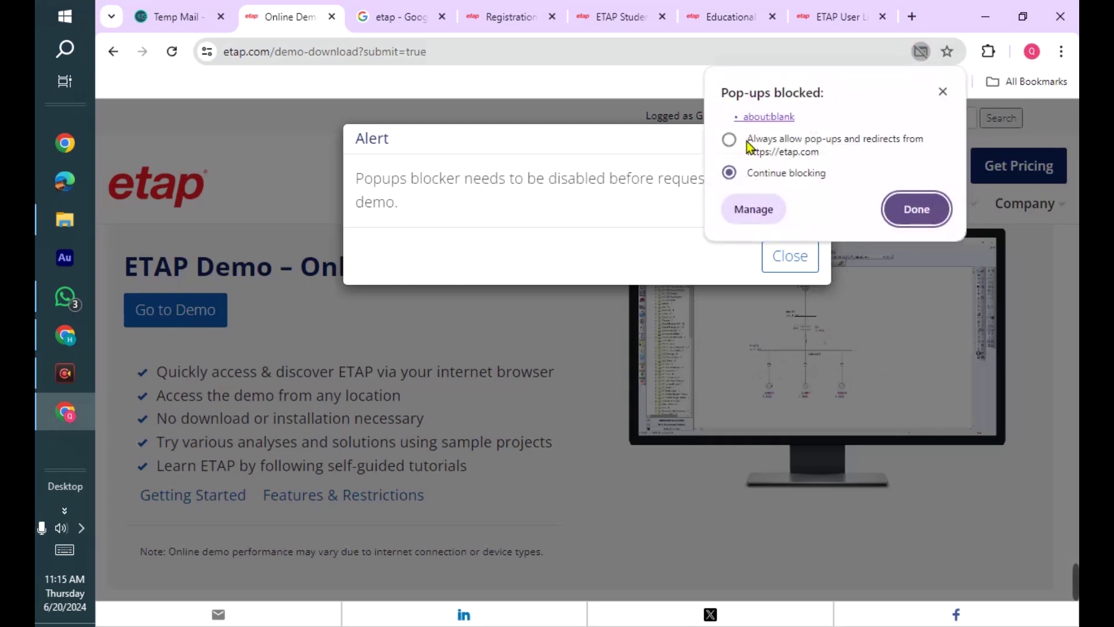
pyautogui.click(729, 140)
pyautogui.click(911, 210)
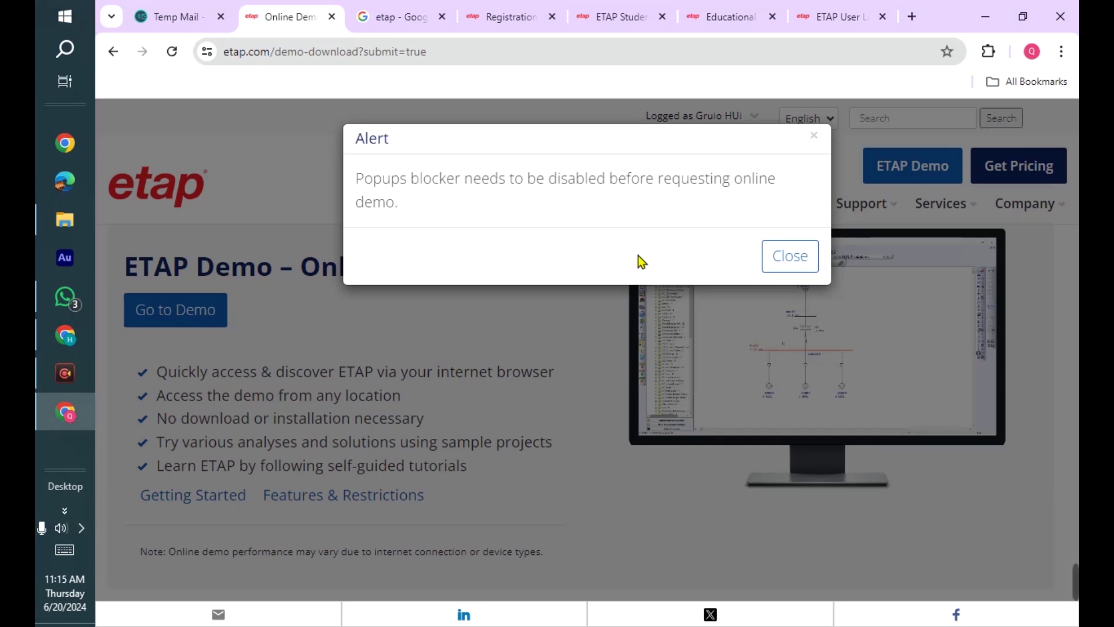
pyautogui.click(790, 256)
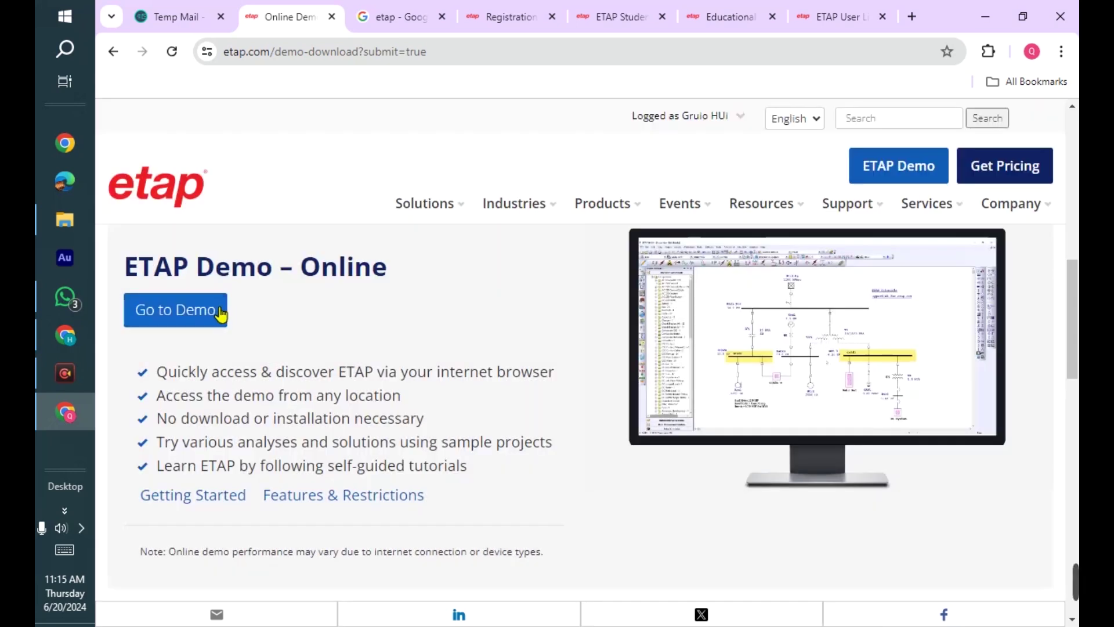
pyautogui.click(220, 313)
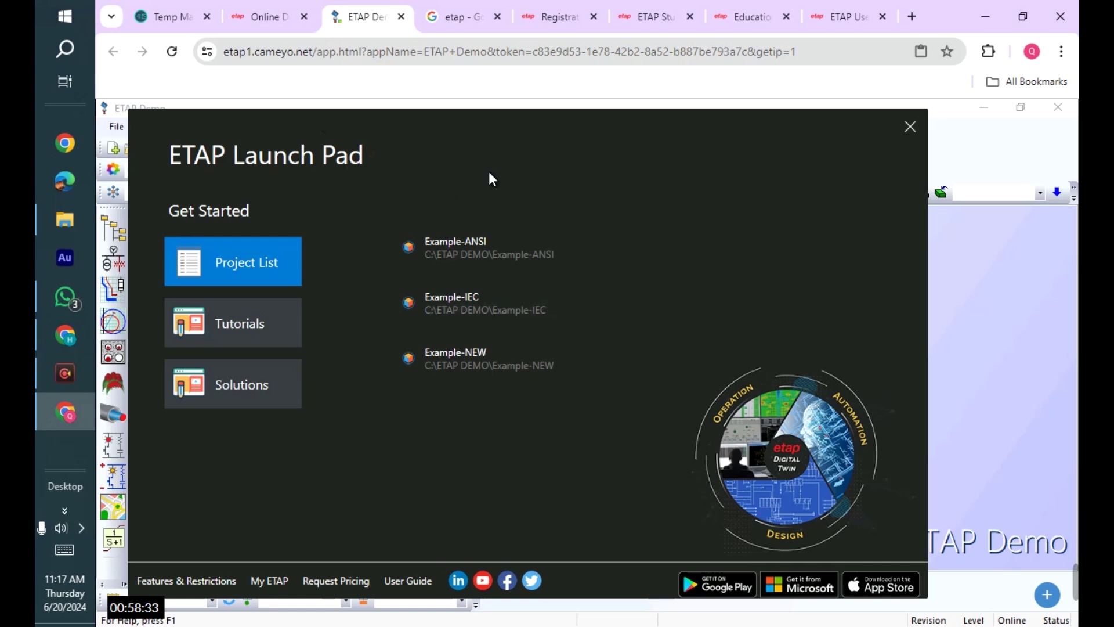
# - Open Example-ANSI as Project Editor and dismiss the failed database connection error
pyautogui.click(456, 246)
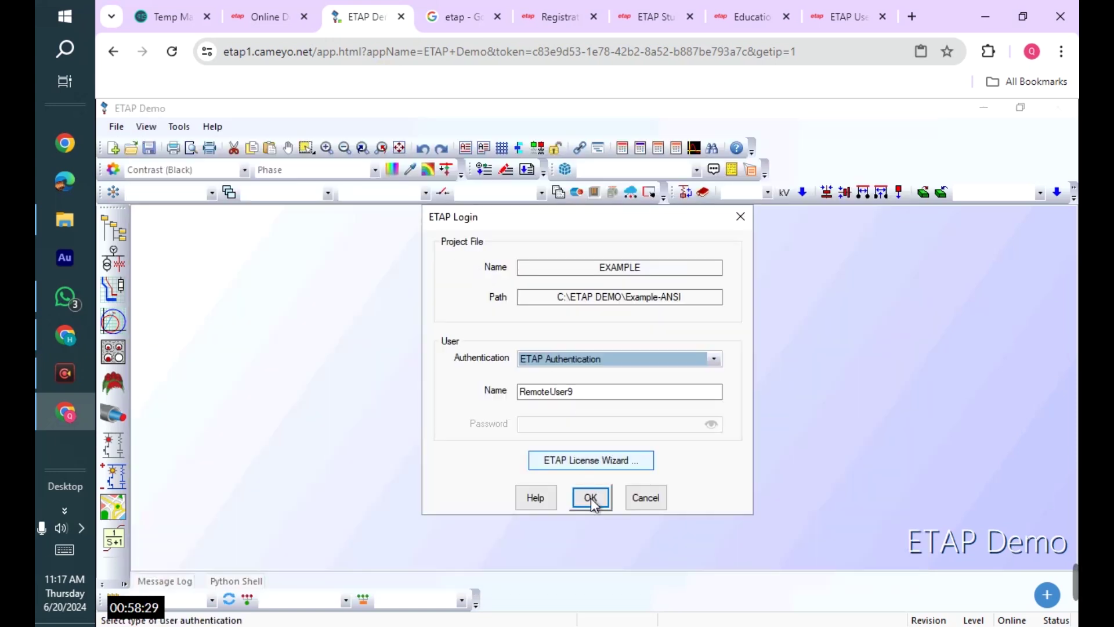
pyautogui.click(590, 498)
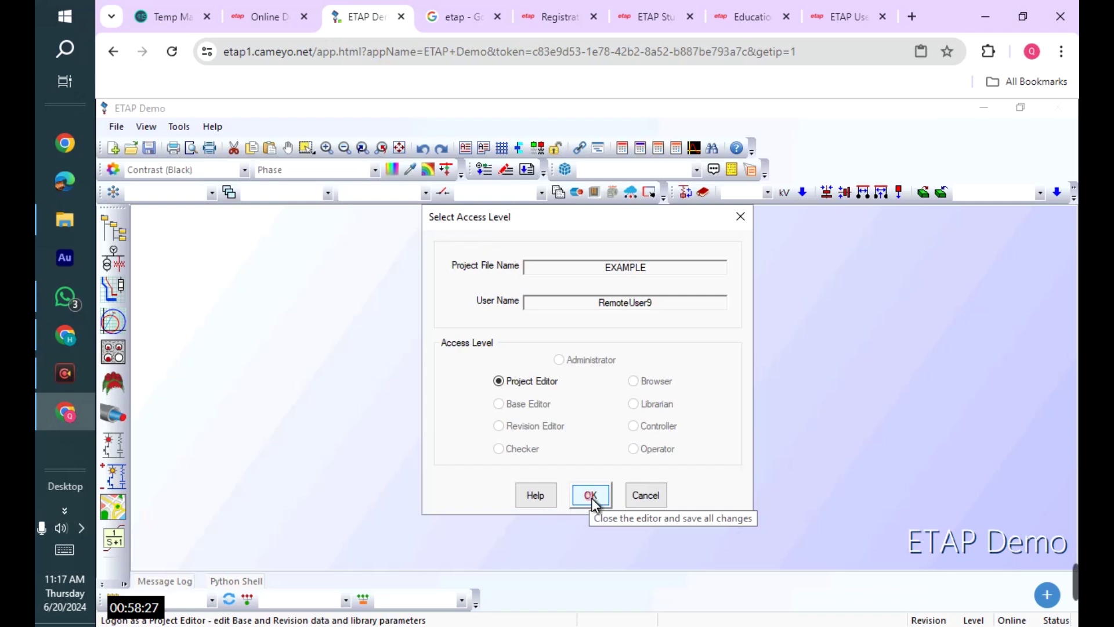
pyautogui.click(590, 497)
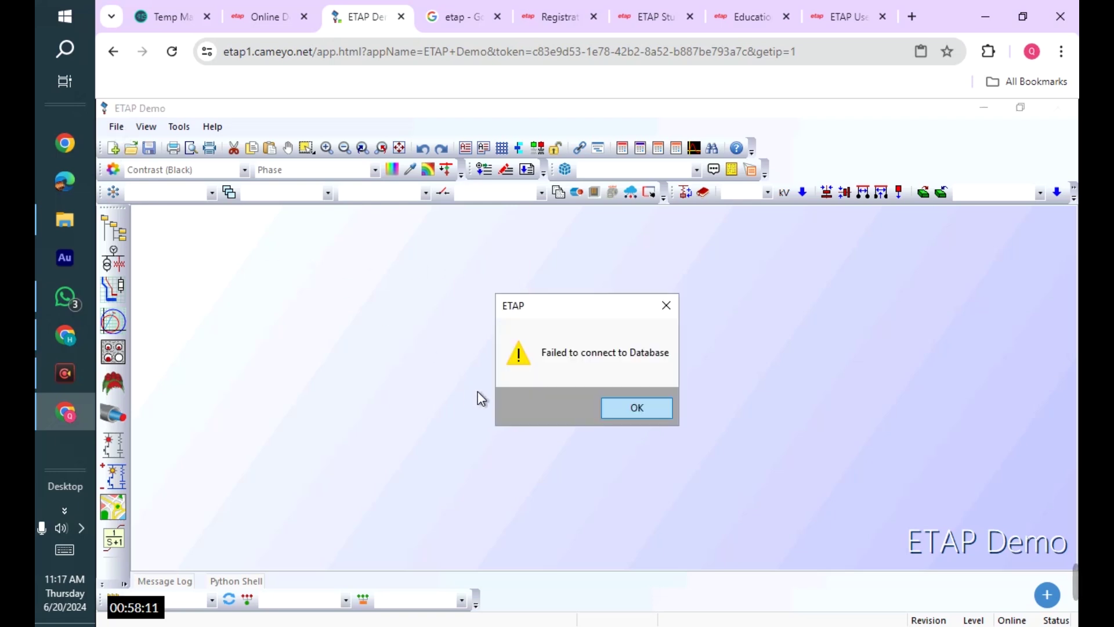
pyautogui.click(647, 413)
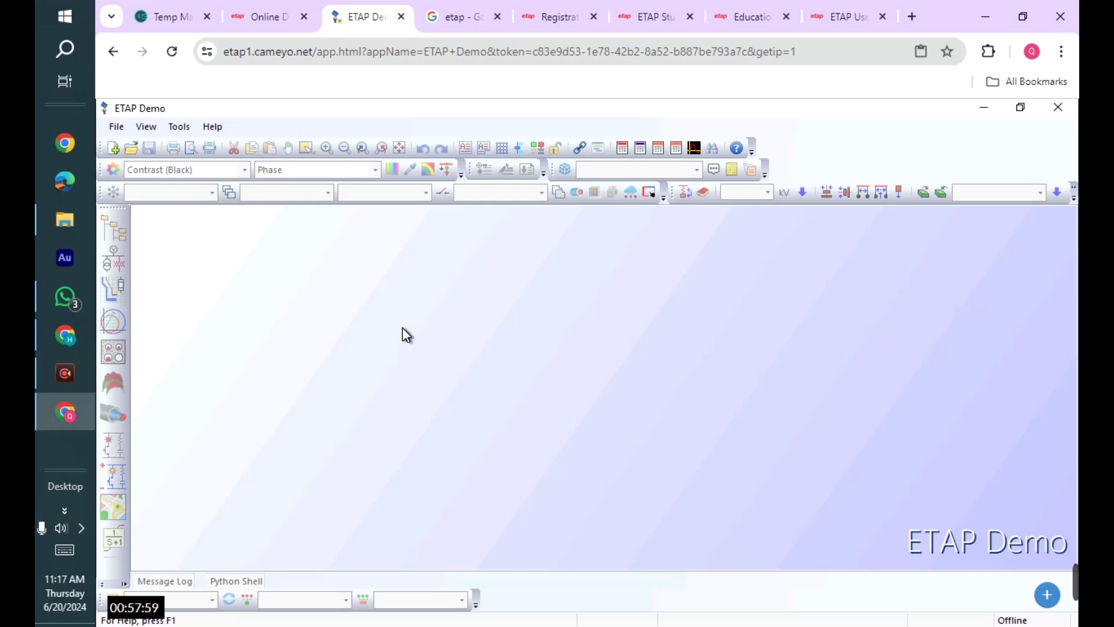
# - Close the online demo and Getting Started PDF tabs, returning to 'ETAP Demo – Download'
pyautogui.click(401, 16)
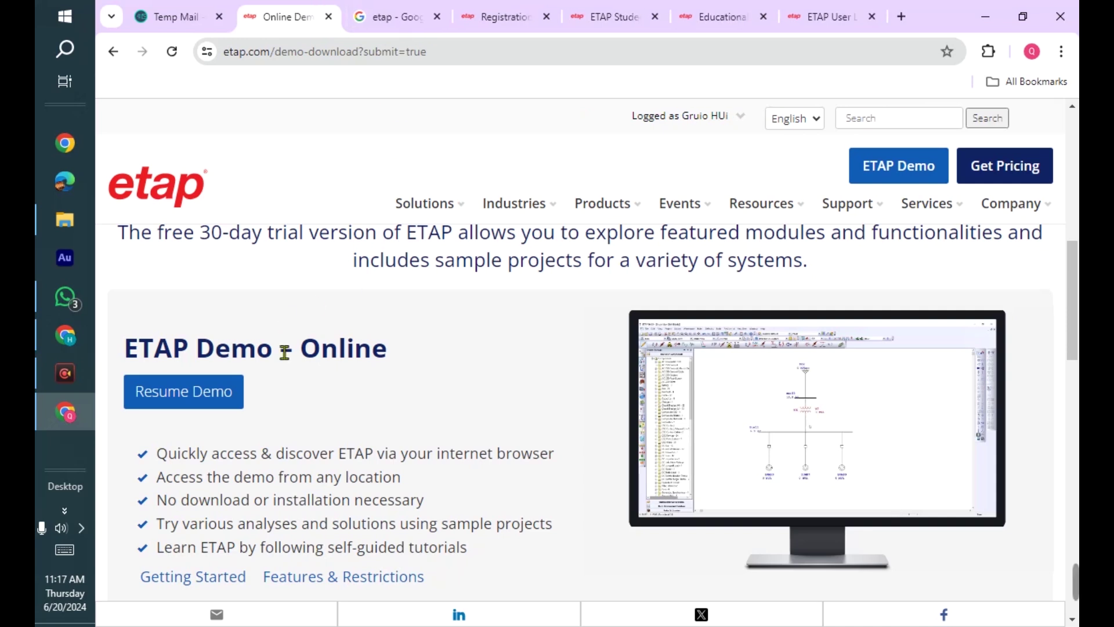
pyautogui.scroll(-3, 284, 352)
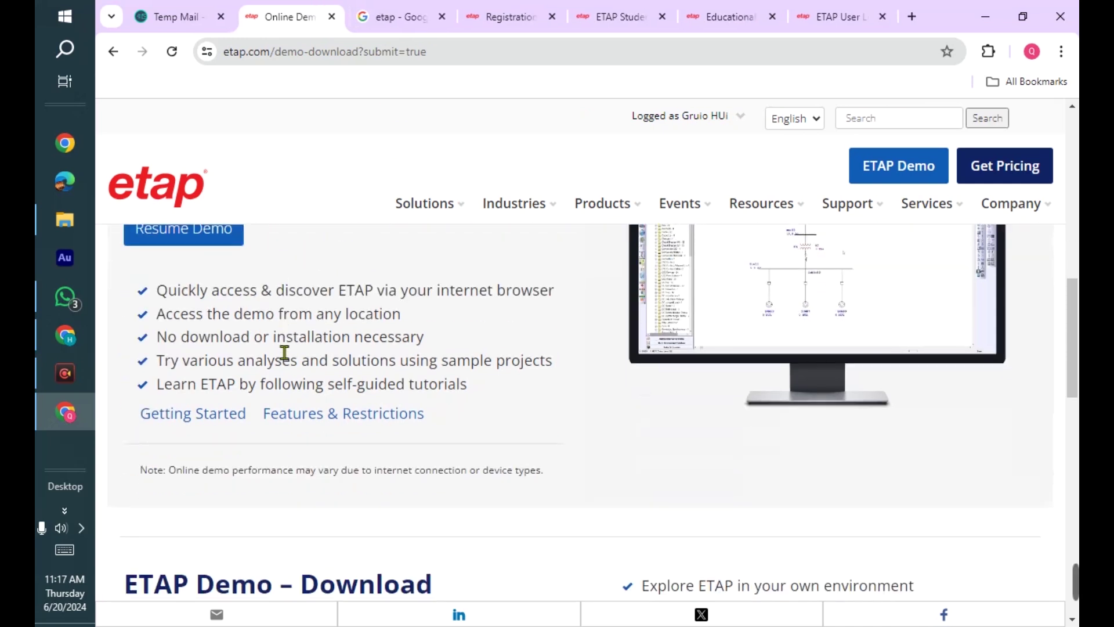
pyautogui.click(196, 417)
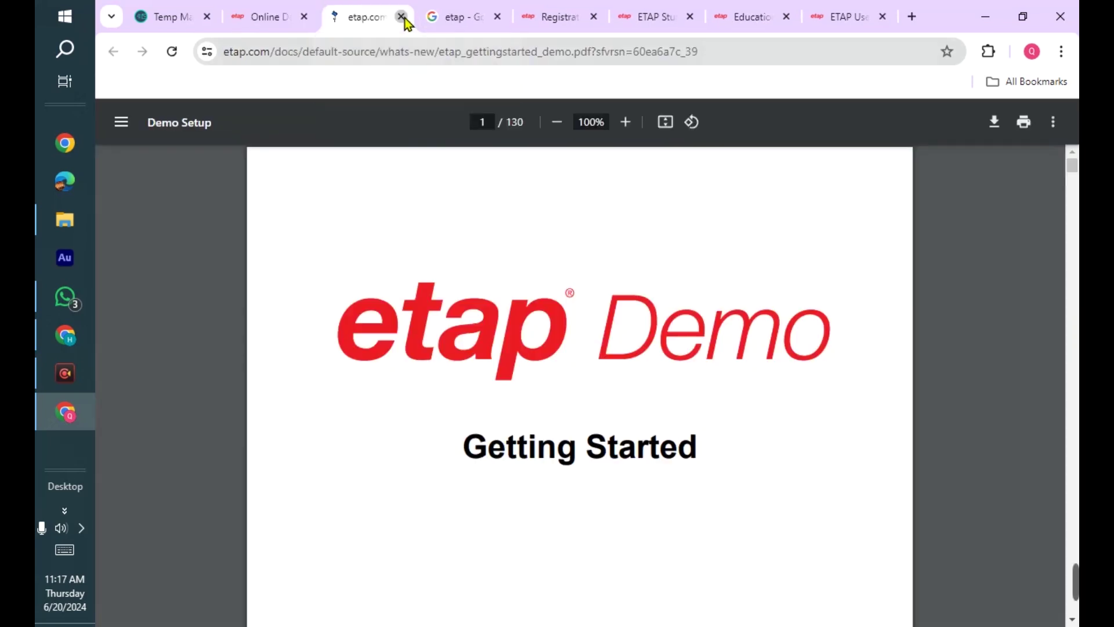
pyautogui.click(400, 16)
pyautogui.scroll(-6, 443, 313)
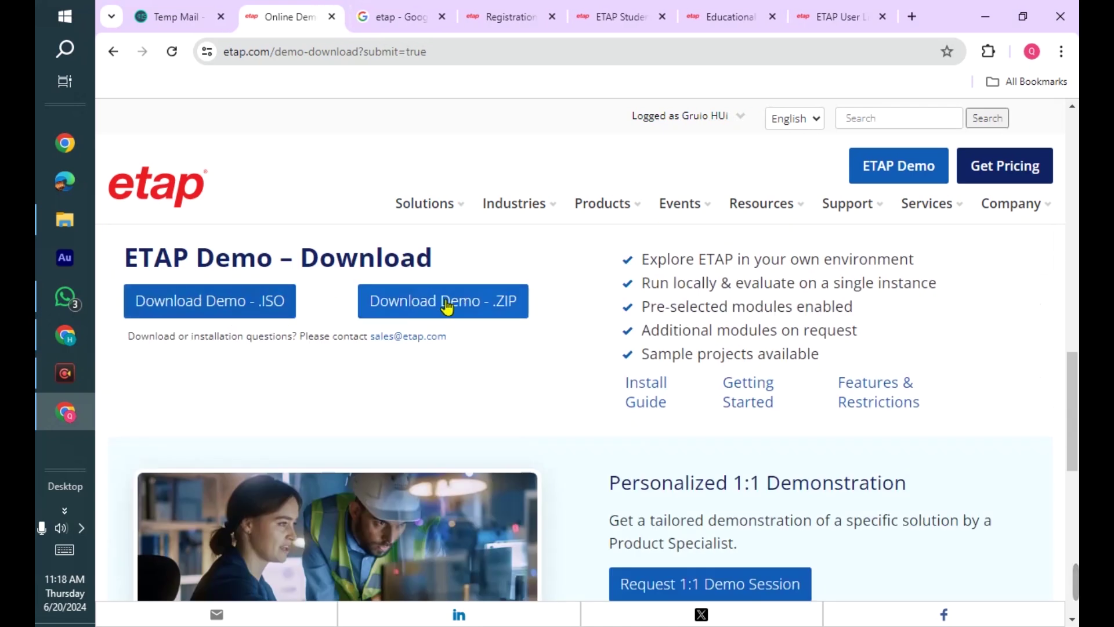
pyautogui.scroll(1, 262, 340)
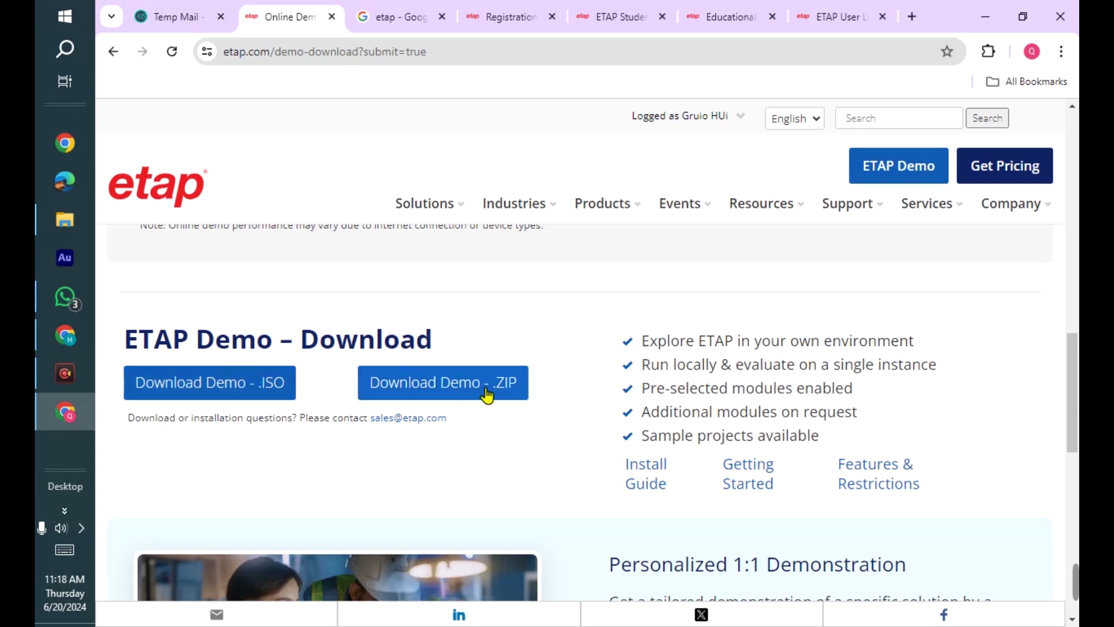
# - Download ETAPDemoEN-zip.exe (3.7 MB) via Download Demo - .ZIP, then return to Temp Mail
pyautogui.click(433, 392)
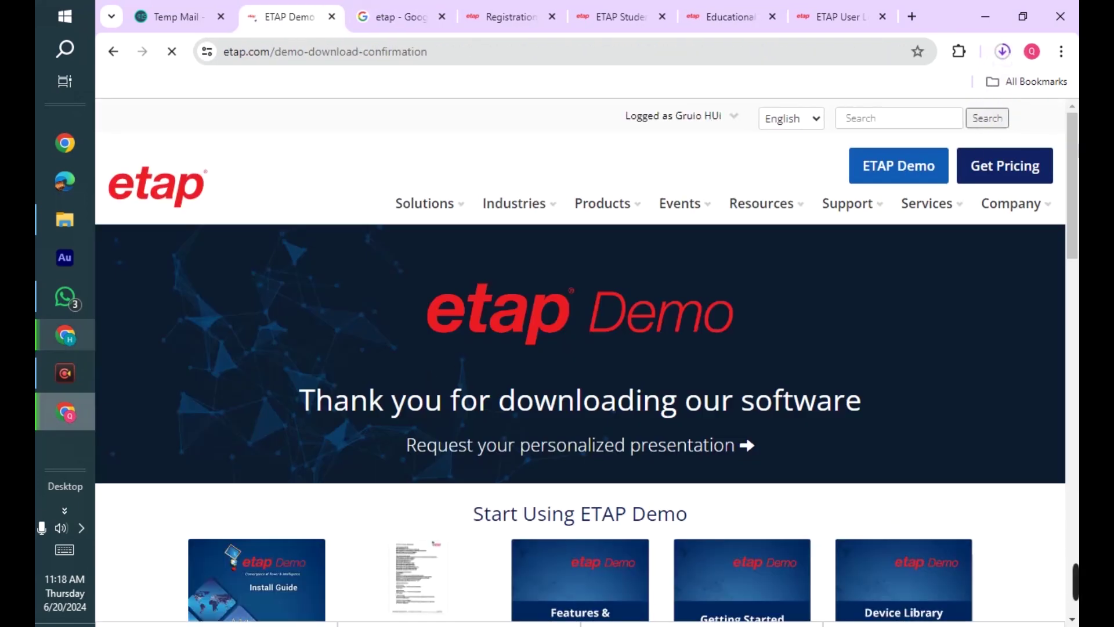
pyautogui.click(1004, 51)
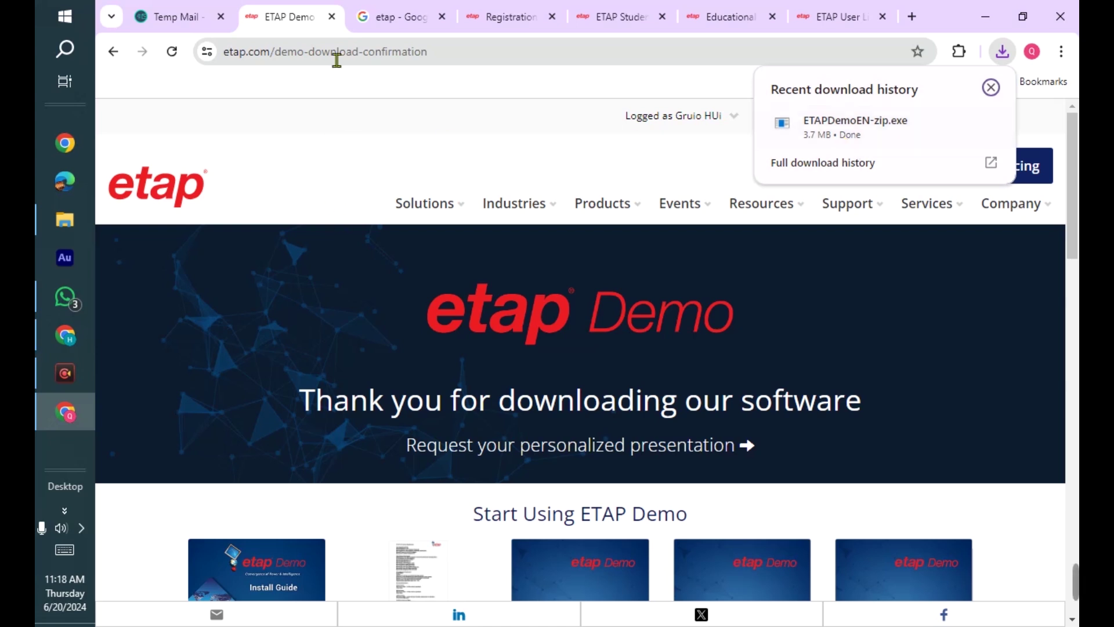
pyautogui.click(211, 9)
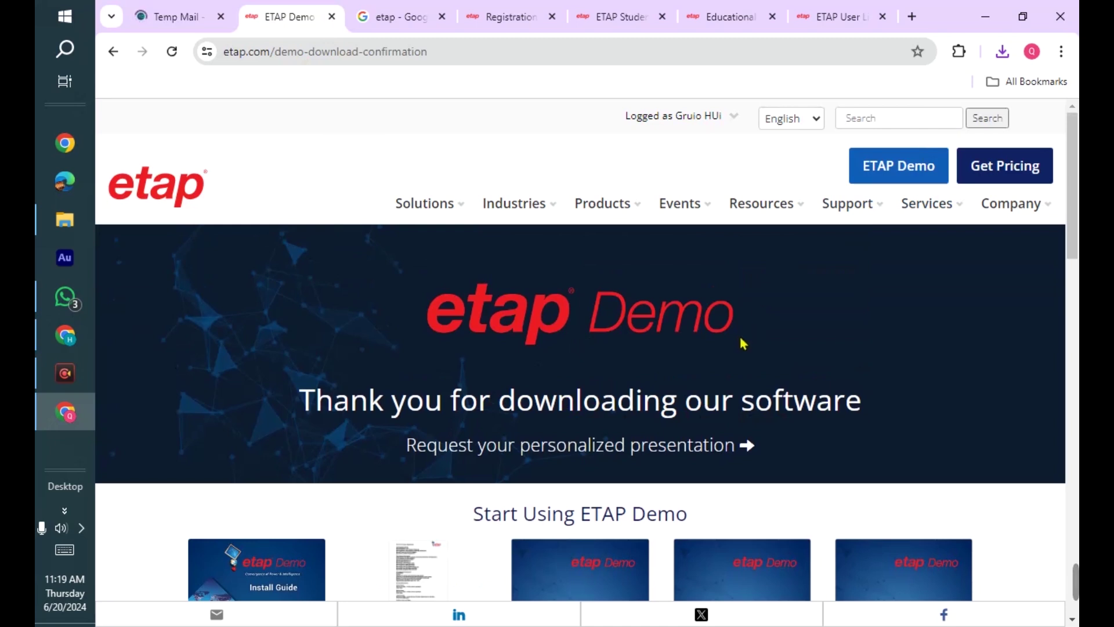
pyautogui.click(1002, 51)
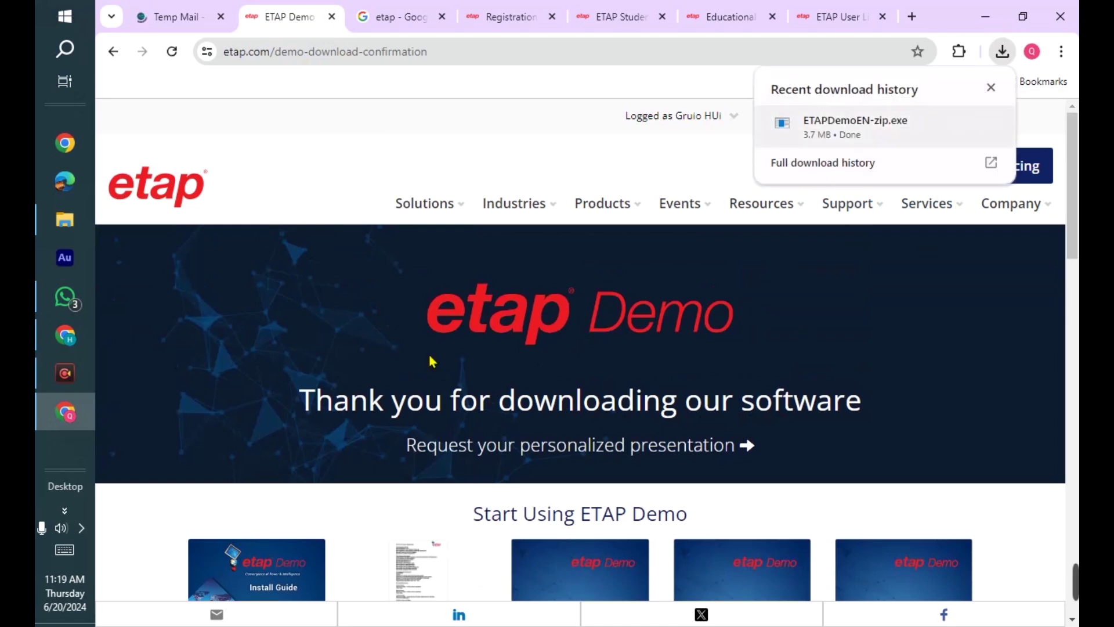
pyautogui.click(168, 13)
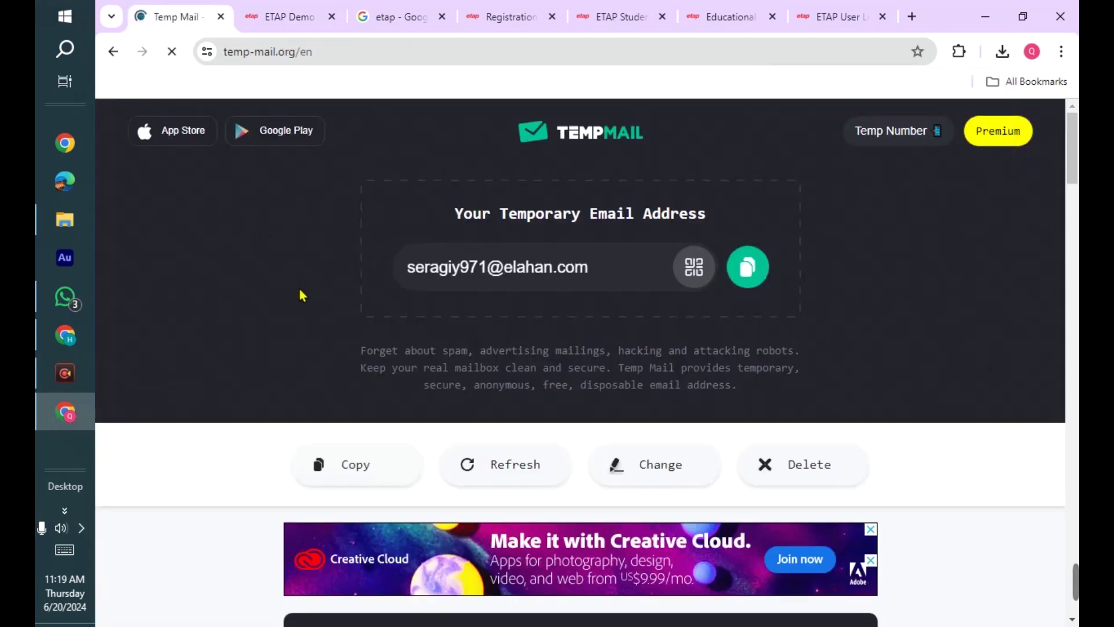
# - Open the ETAP Demo Download email from the Temp Mail inbox
pyautogui.scroll(-5, 435, 299)
pyautogui.scroll(4, 501, 301)
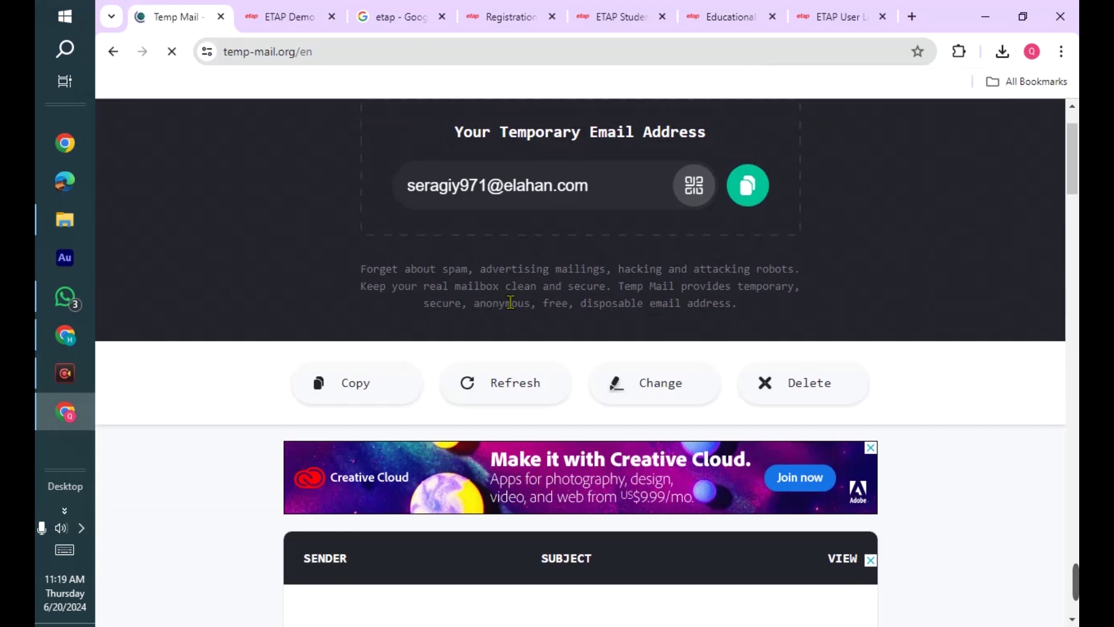
pyautogui.scroll(2, 510, 302)
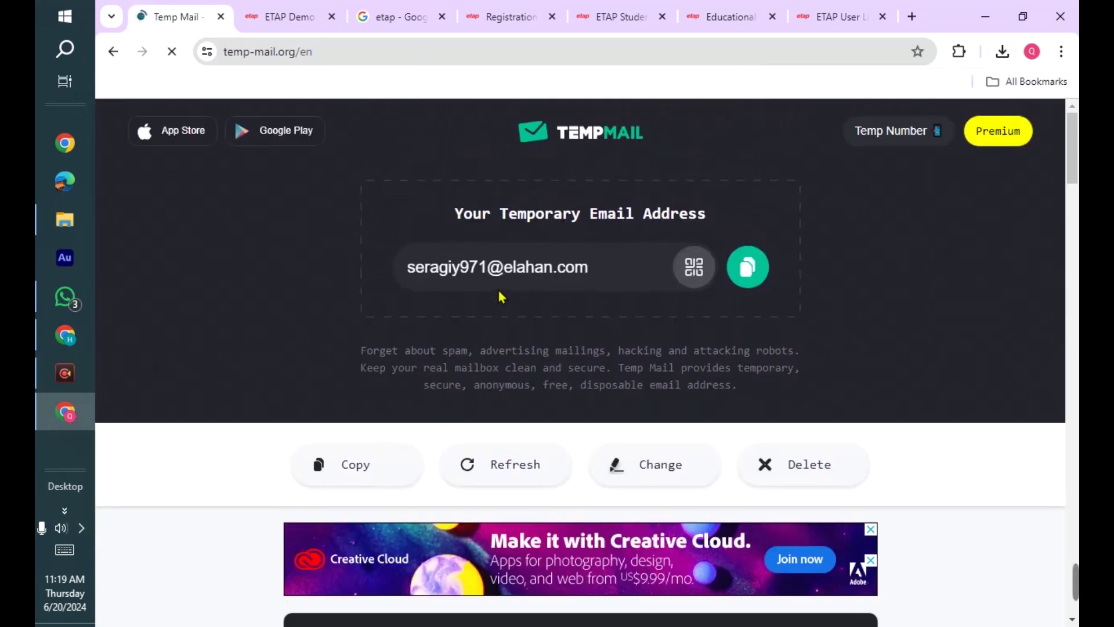
pyautogui.scroll(-8, 501, 297)
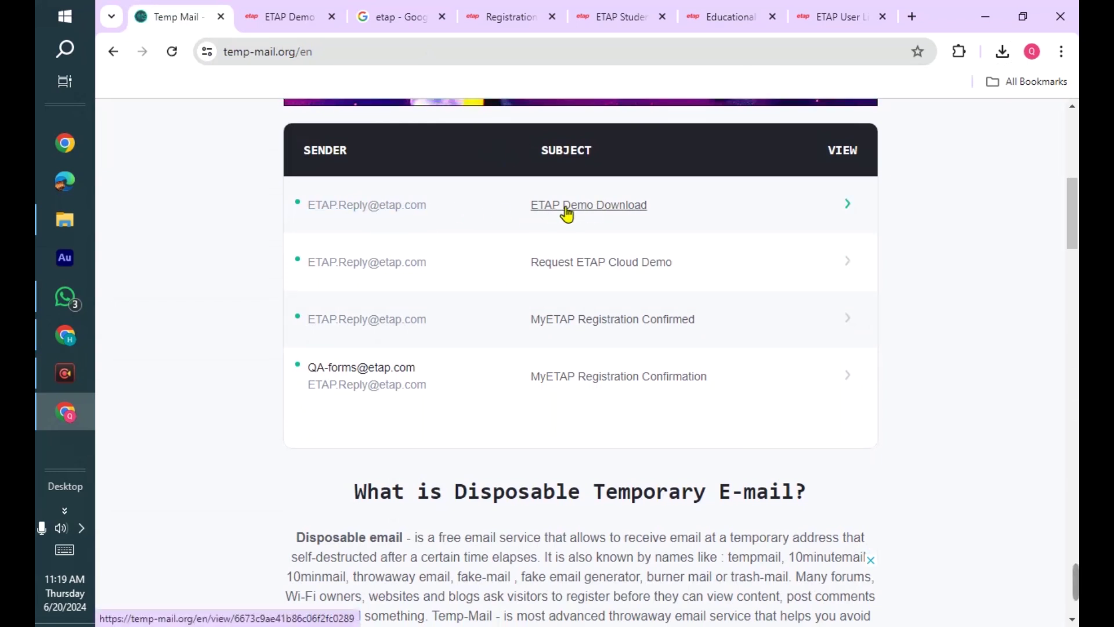
pyautogui.click(590, 207)
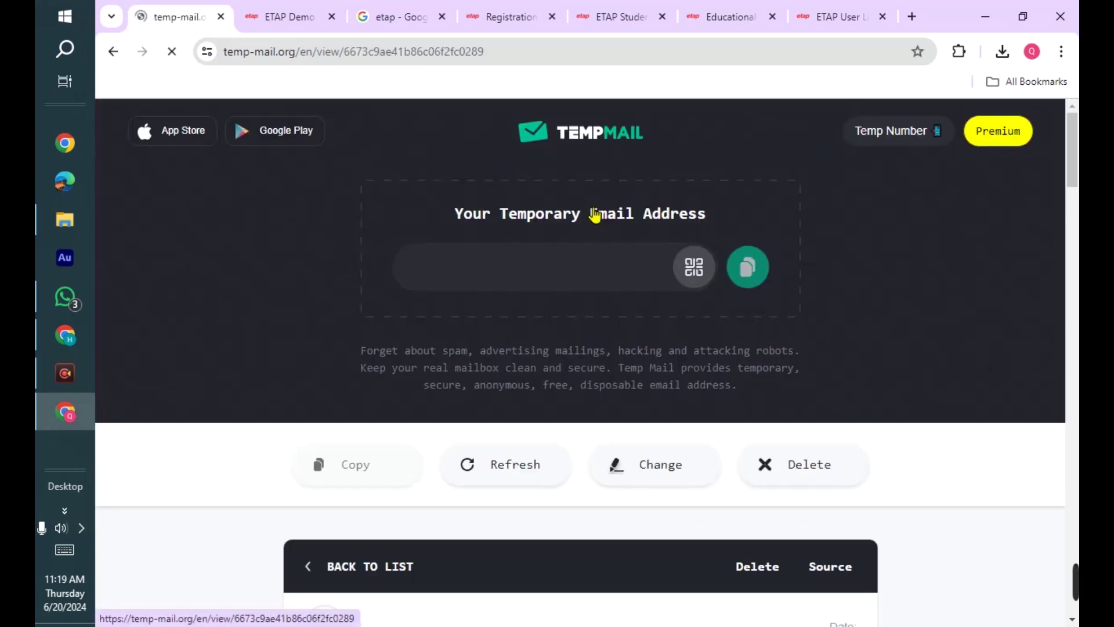
# - Scroll to the June and July installation codes in the email and select them
pyautogui.scroll(-6, 607, 251)
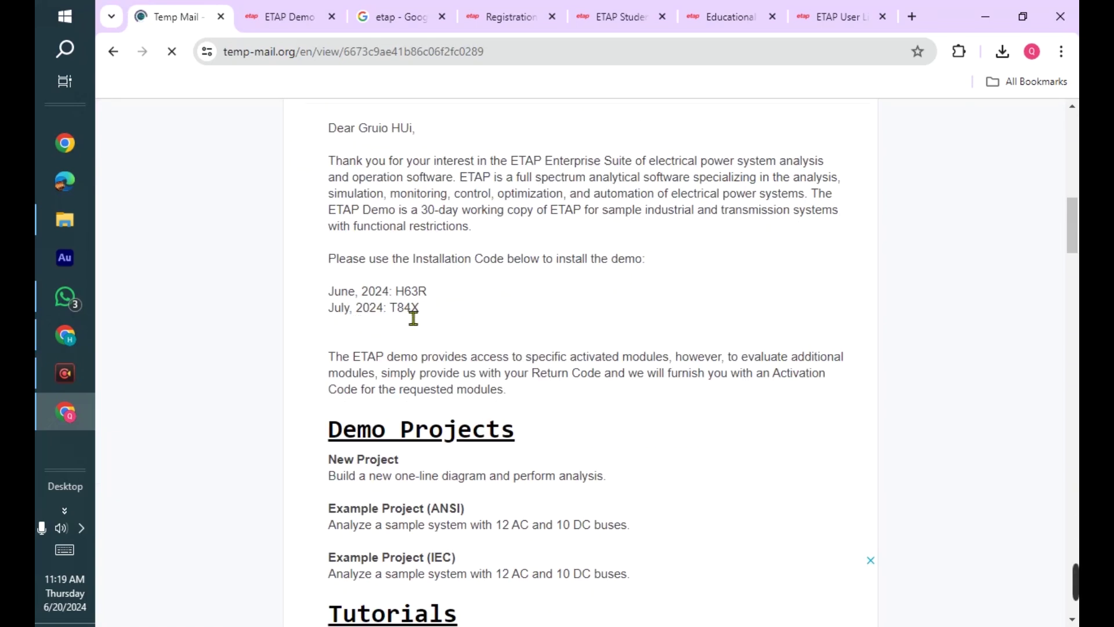
pyautogui.moveTo(329, 258); pyautogui.dragTo(506, 259)
pyautogui.click(517, 267)
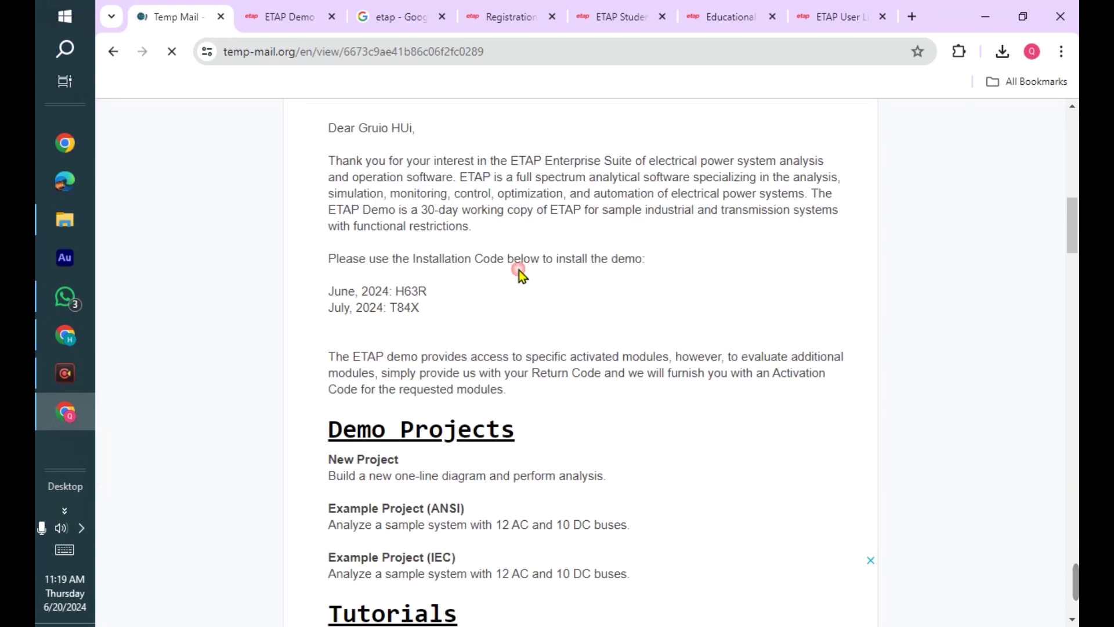
pyautogui.scroll(-1, 371, 351)
pyautogui.scroll(-1, 371, 351)
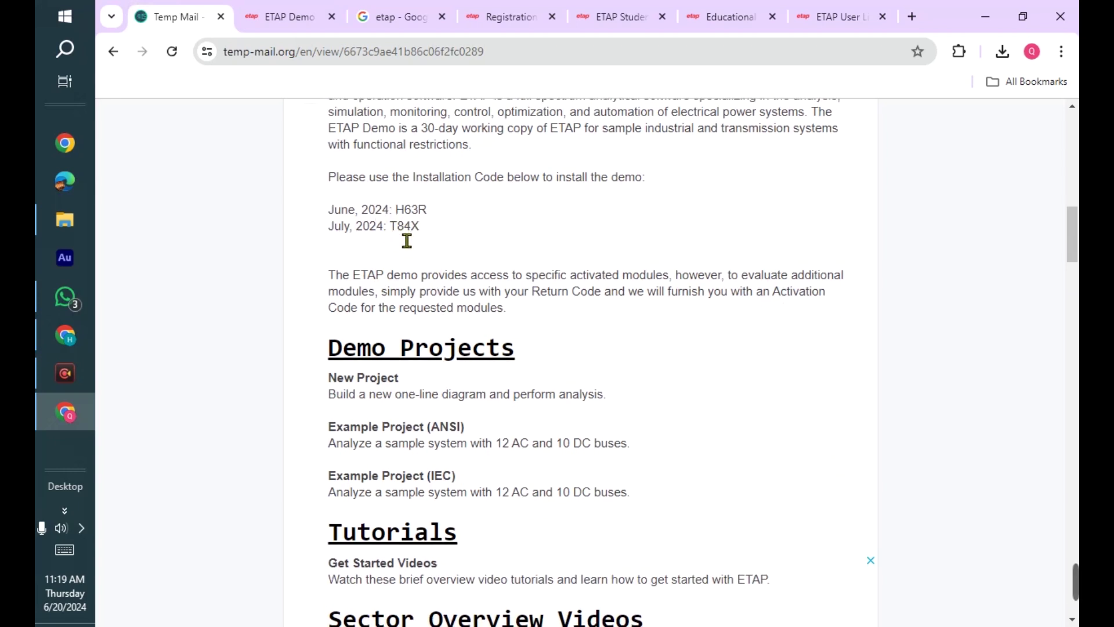
pyautogui.moveTo(395, 211); pyautogui.dragTo(438, 208)
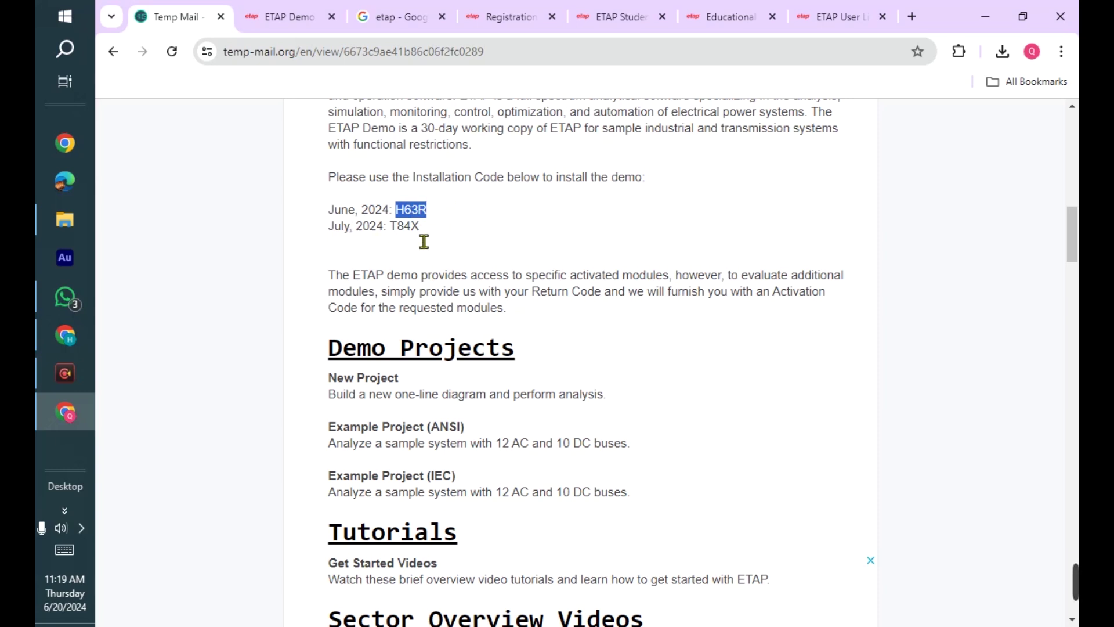
pyautogui.doubleClick(404, 226)
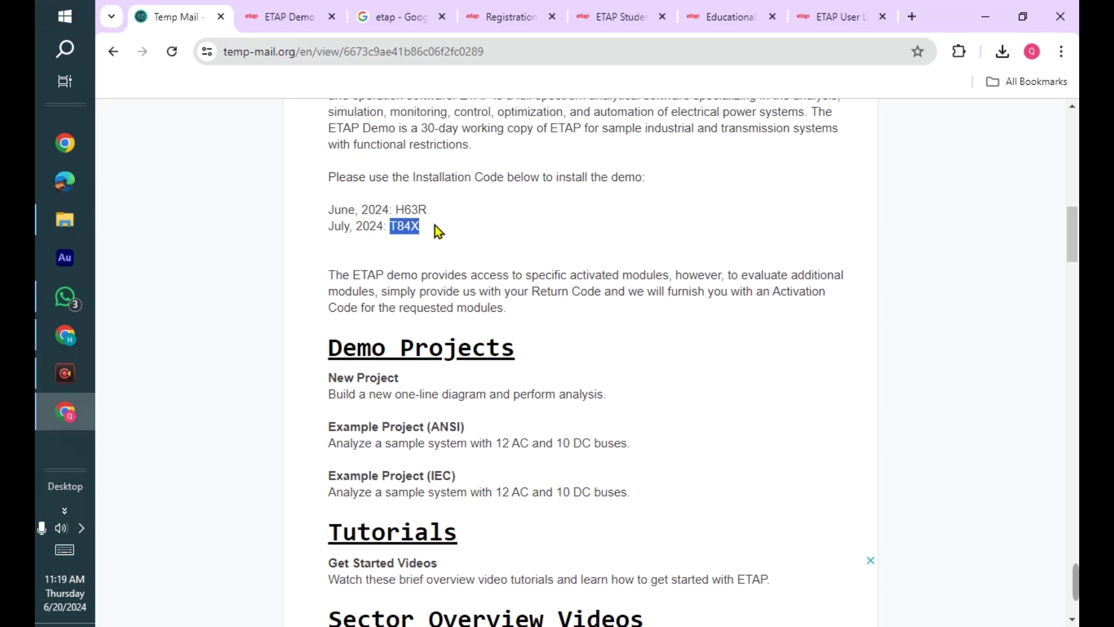
pyautogui.click(461, 244)
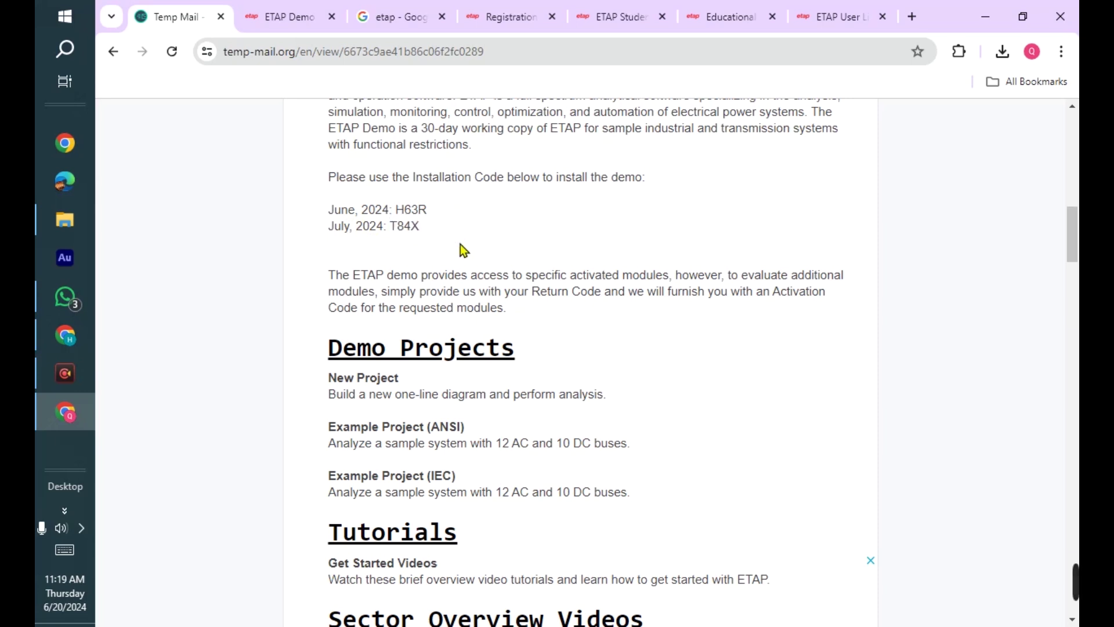
# - Snip the two installation-code lines with Win+Shift+S, then go back to the ETAP download tab
pyautogui.press('super+shift+s')
pyautogui.moveTo(309, 186); pyautogui.dragTo(463, 243)
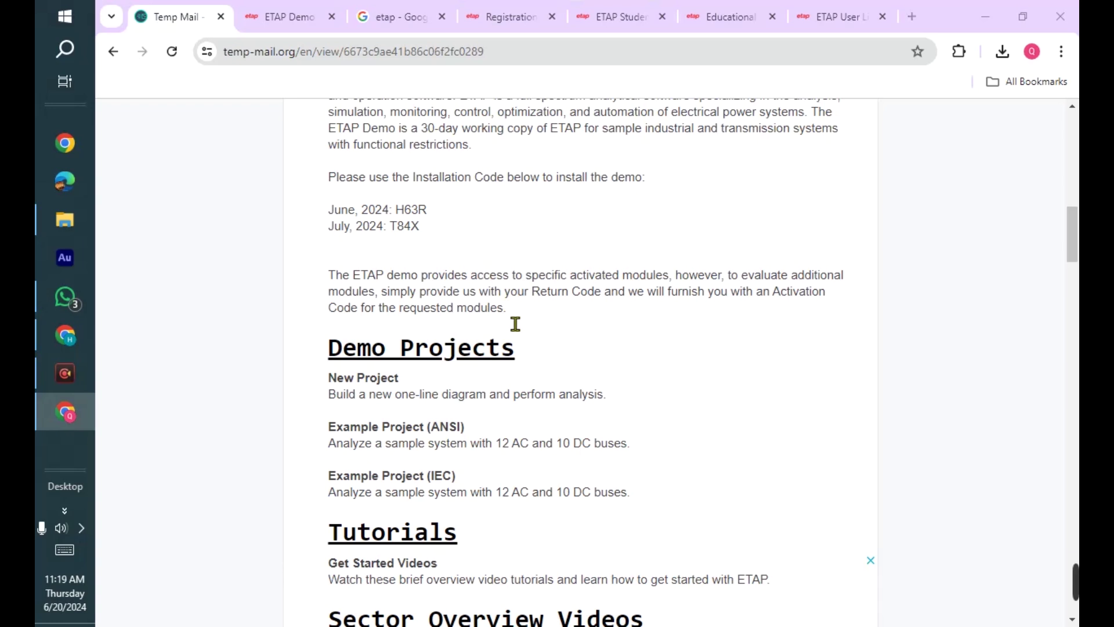
pyautogui.scroll(3, 516, 324)
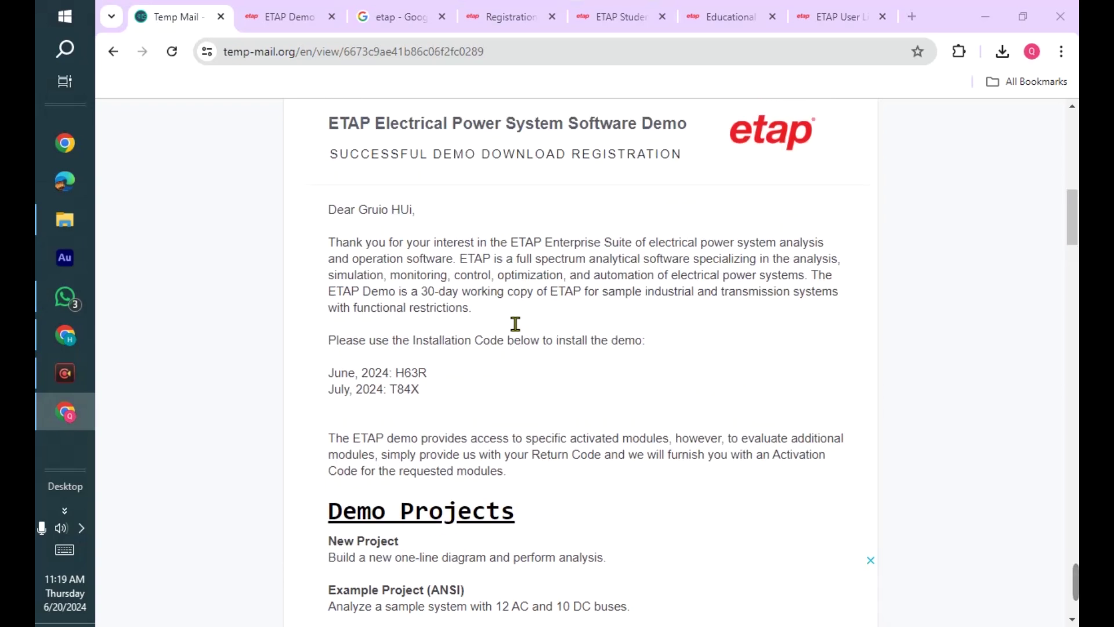
pyautogui.scroll(4, 478, 394)
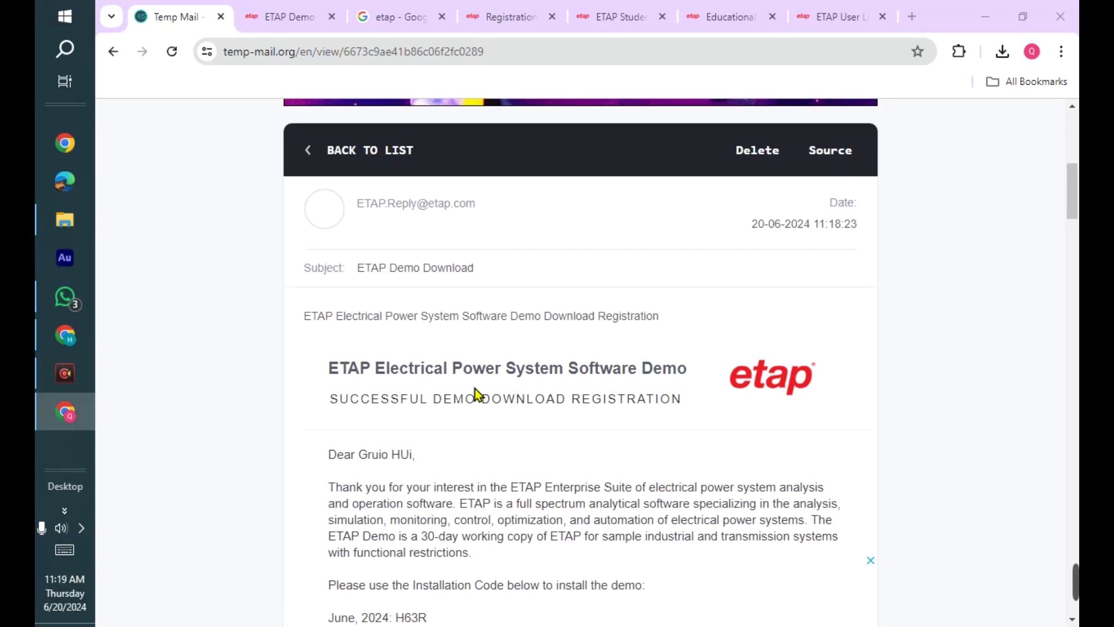
pyautogui.scroll(5, 478, 385)
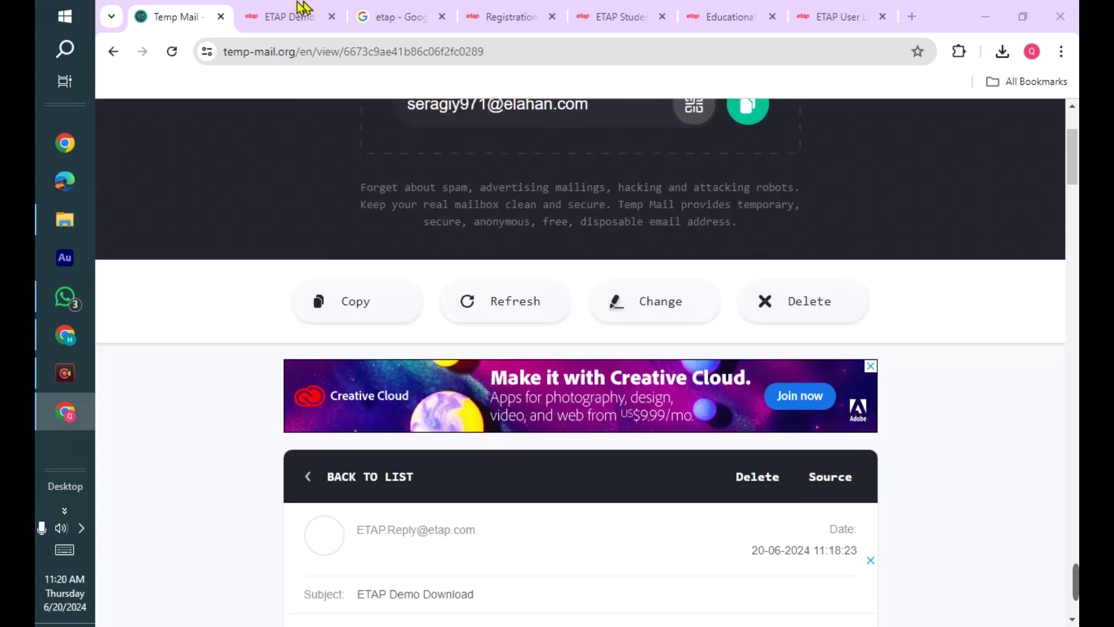
pyautogui.click(307, 17)
# - Run ETAPDemoEN-zip.exe from the desktop, approving it in the security warning
pyautogui.click(985, 16)
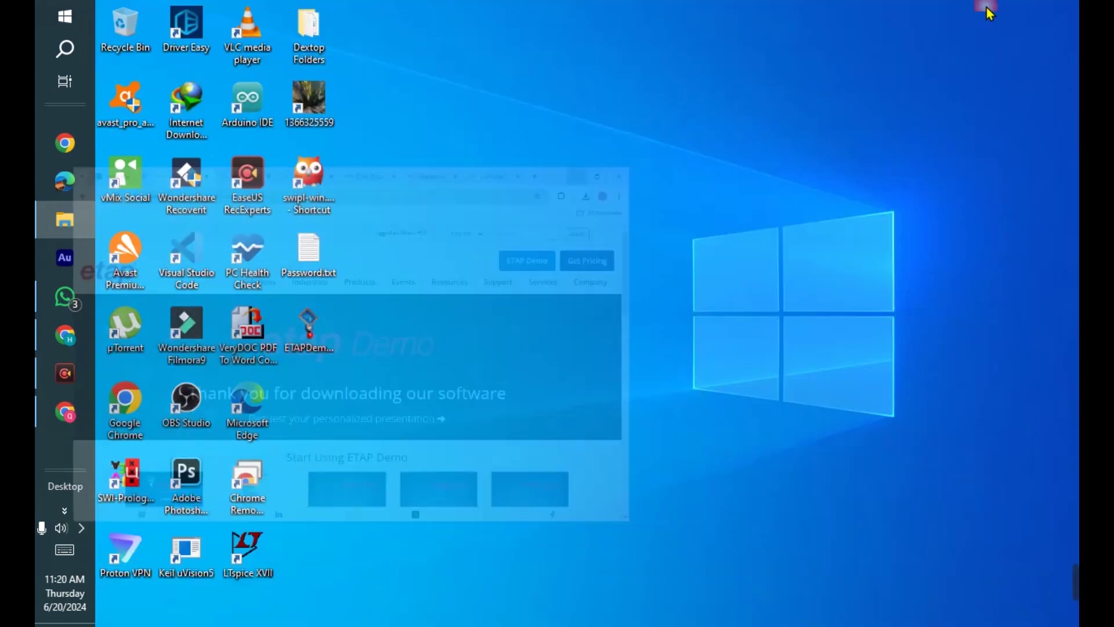
pyautogui.moveTo(308, 328); pyautogui.dragTo(493, 29)
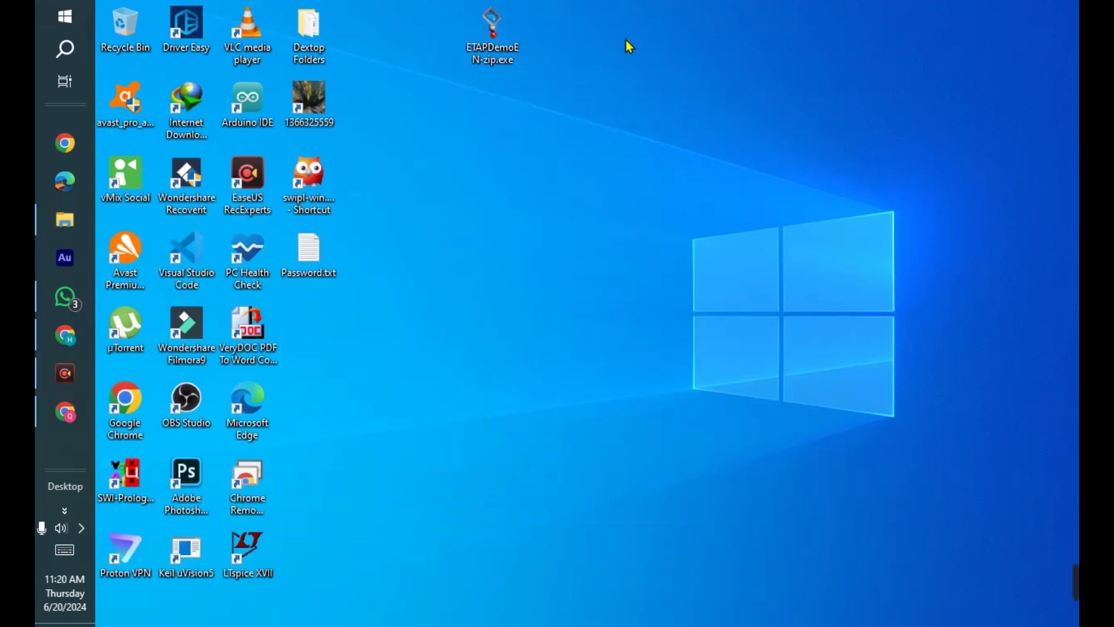
pyautogui.doubleClick(513, 41)
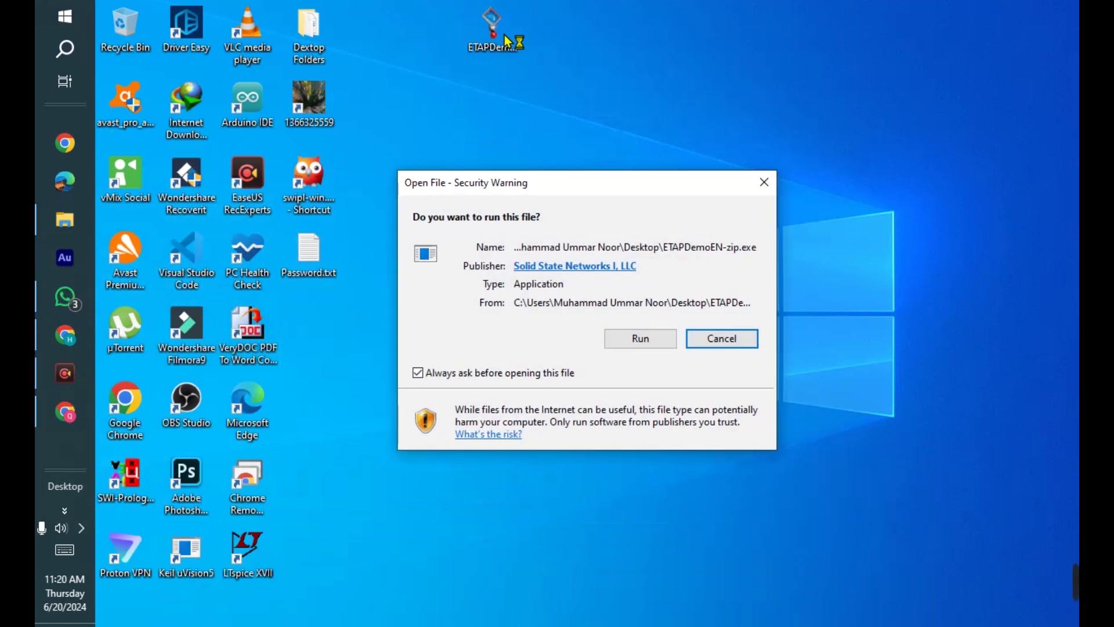
pyautogui.click(640, 342)
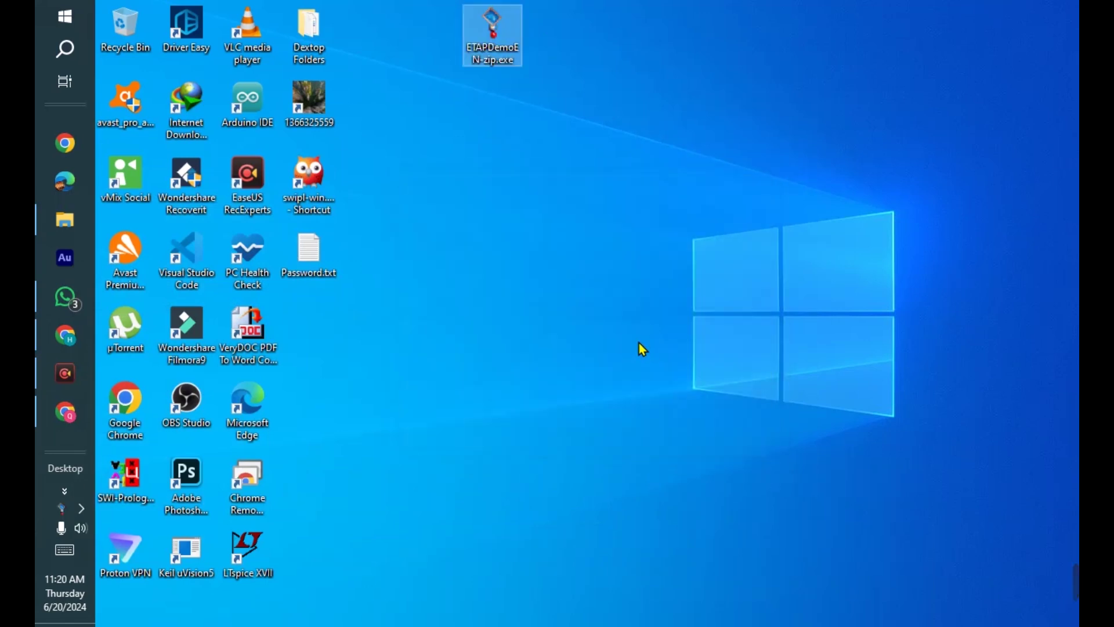
# - Set the download destination to New Volume (D:) and download the ETAP Demo English Zip
pyautogui.moveTo(462, 171); pyautogui.dragTo(441, 97)
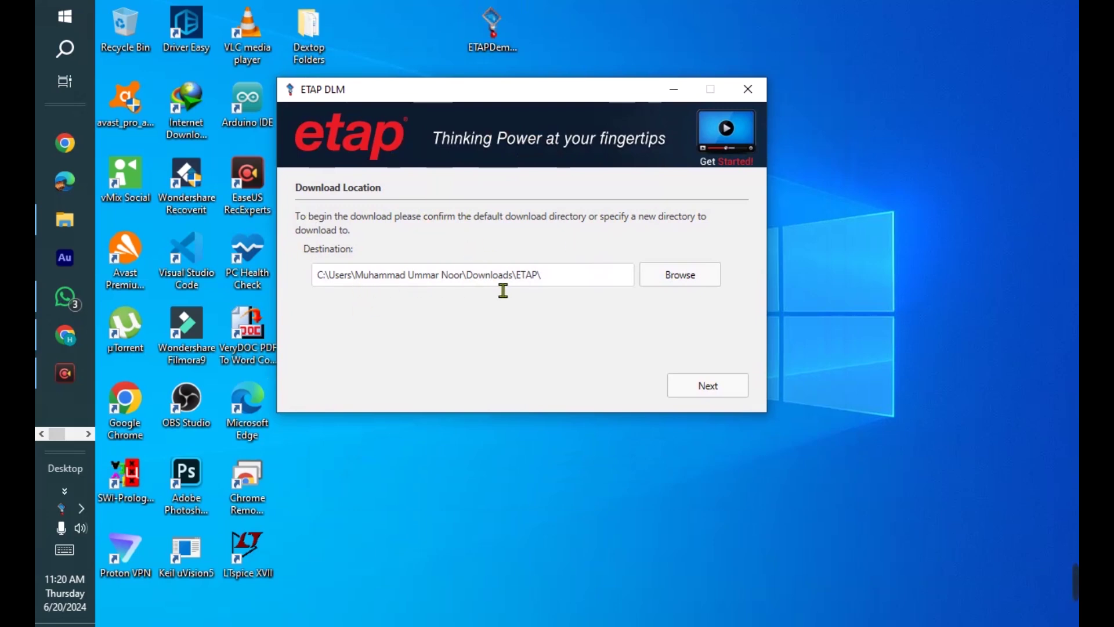
pyautogui.click(669, 278)
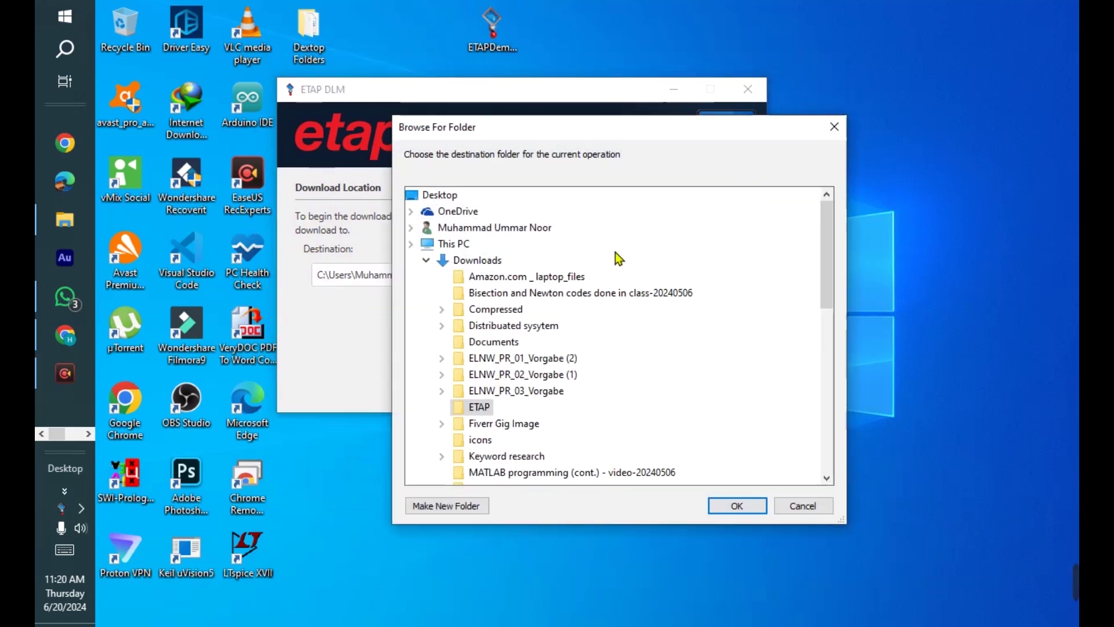
pyautogui.scroll(-9, 496, 411)
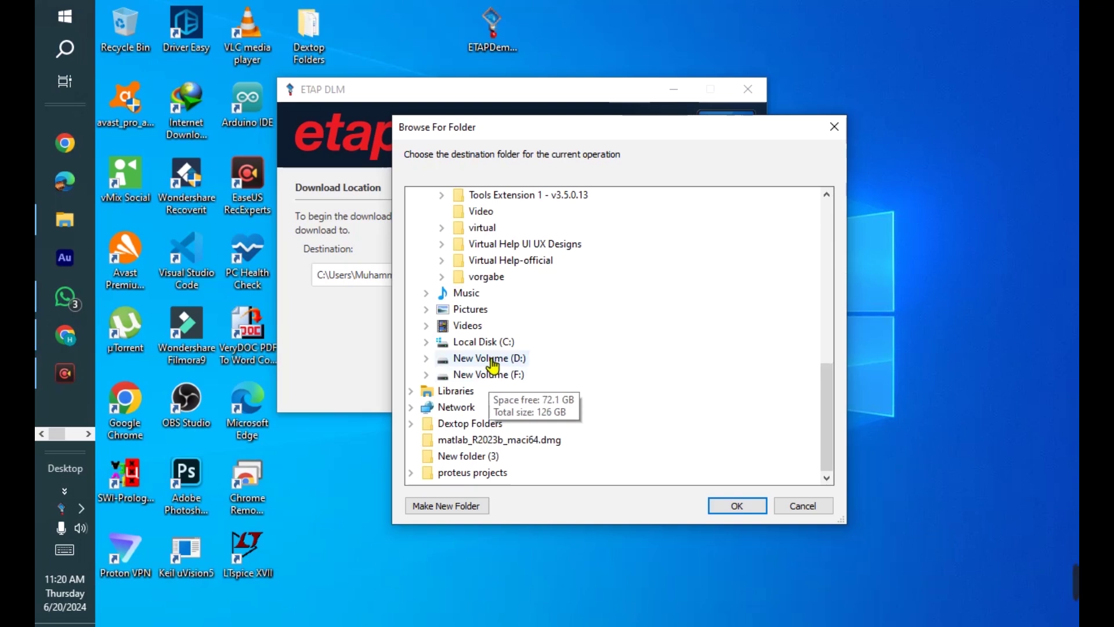
pyautogui.click(493, 358)
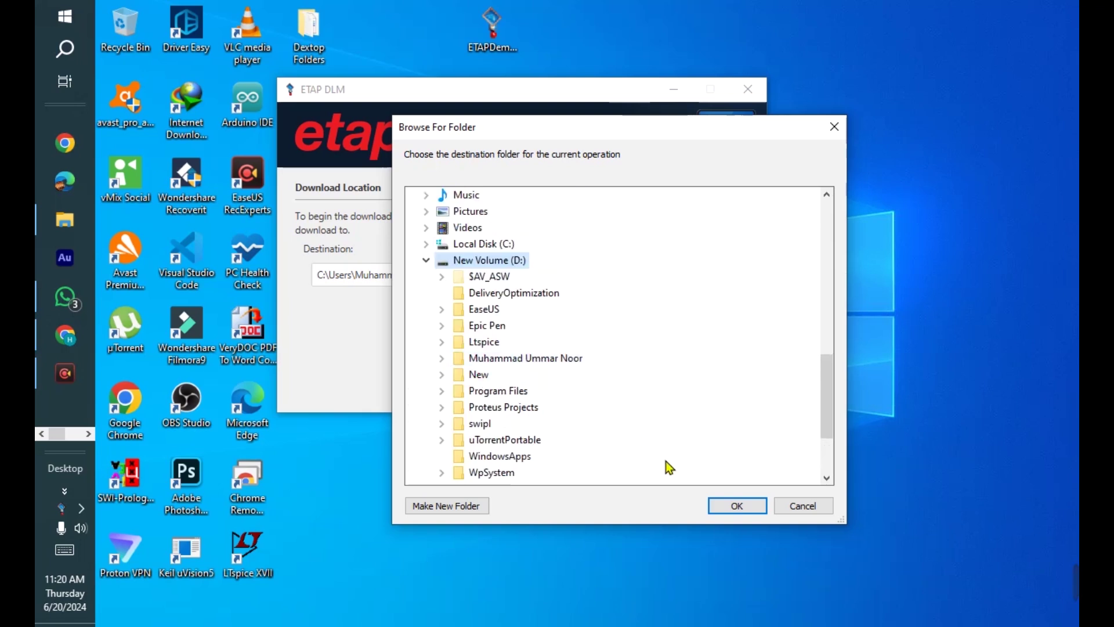
pyautogui.click(736, 507)
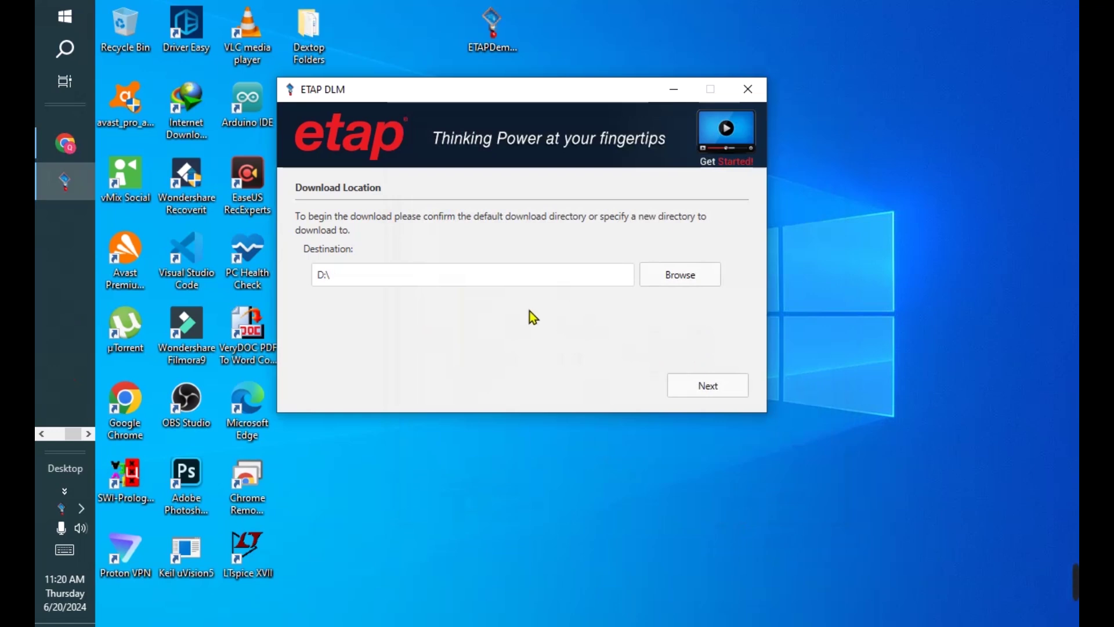
pyautogui.click(719, 384)
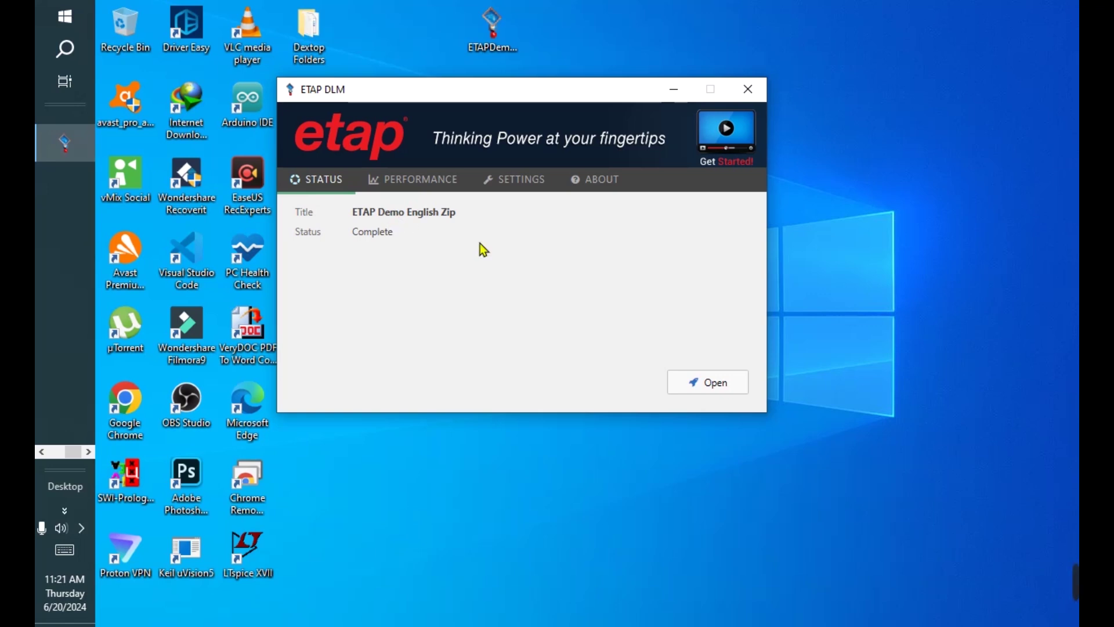
# - Extract ETAPDemoEN.zip on D: into an ETAPDemoEN folder and open it to EtapInstaller.exe
pyautogui.click(719, 378)
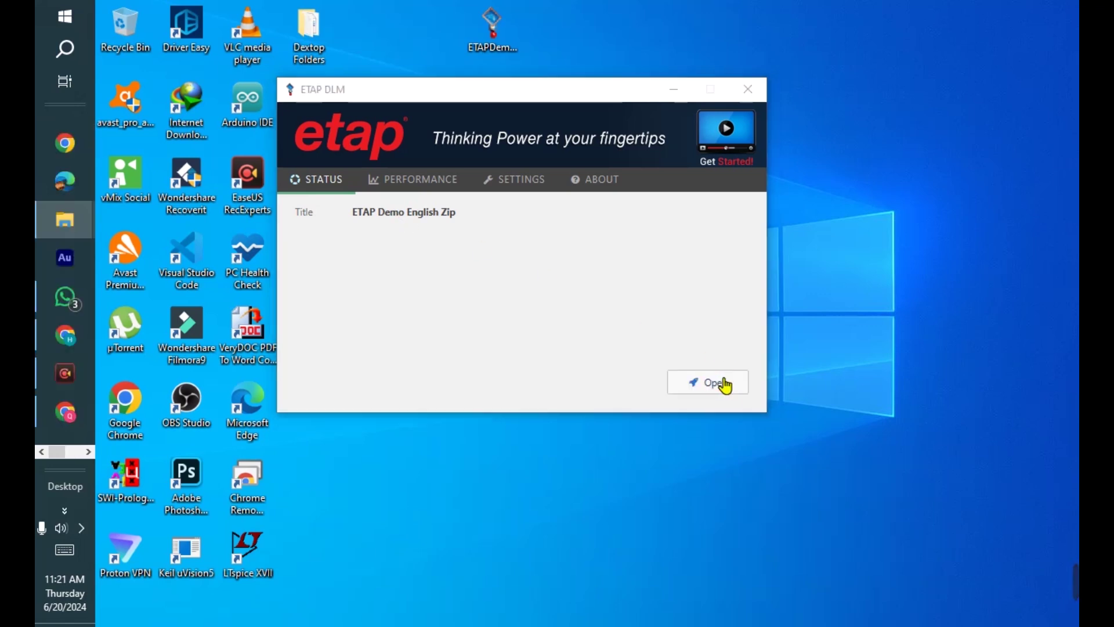
pyautogui.doubleClick(692, 149)
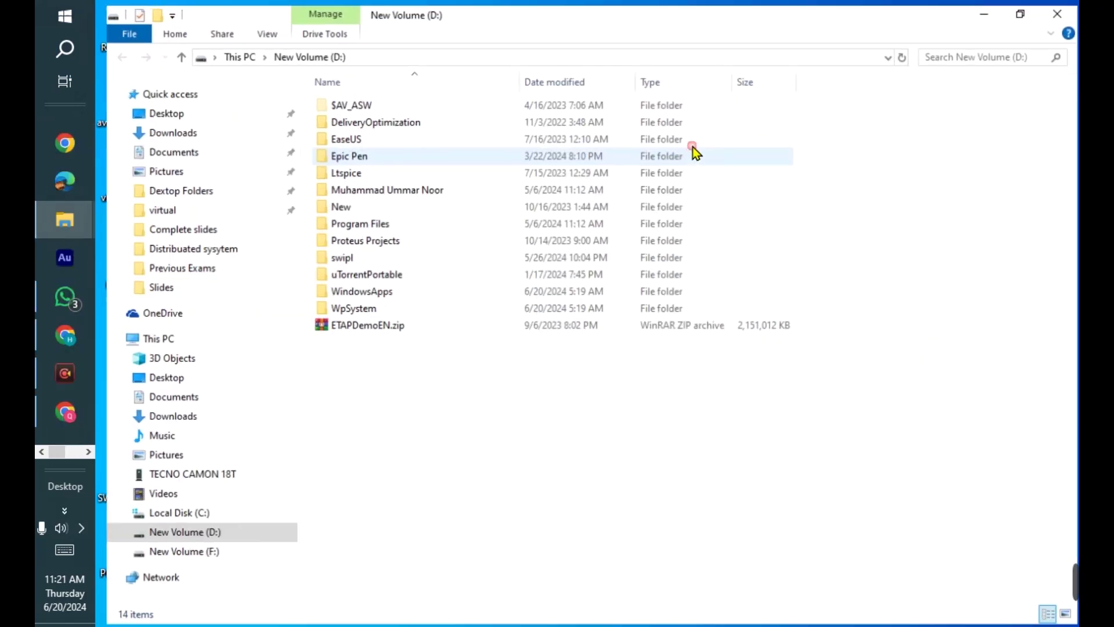
pyautogui.click(393, 330)
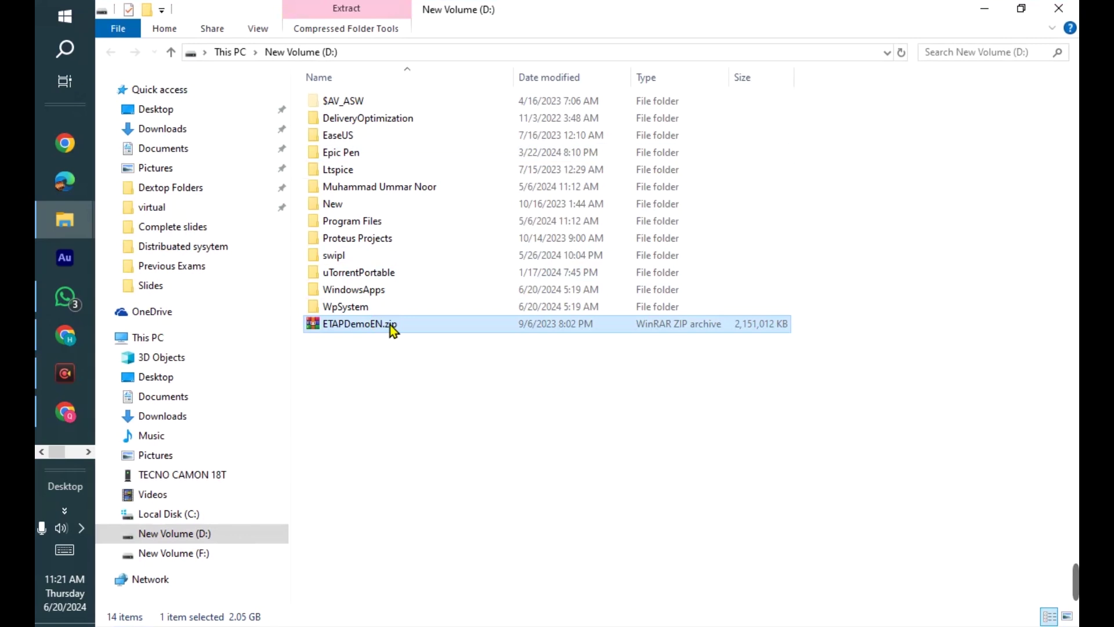
pyautogui.rightClick(392, 330)
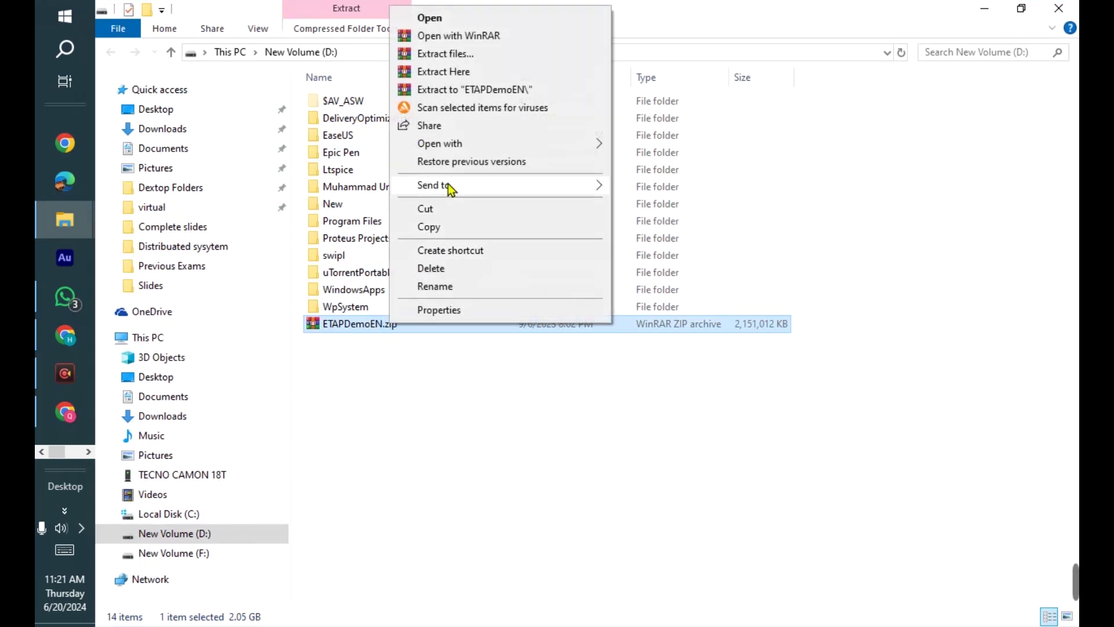
pyautogui.click(472, 89)
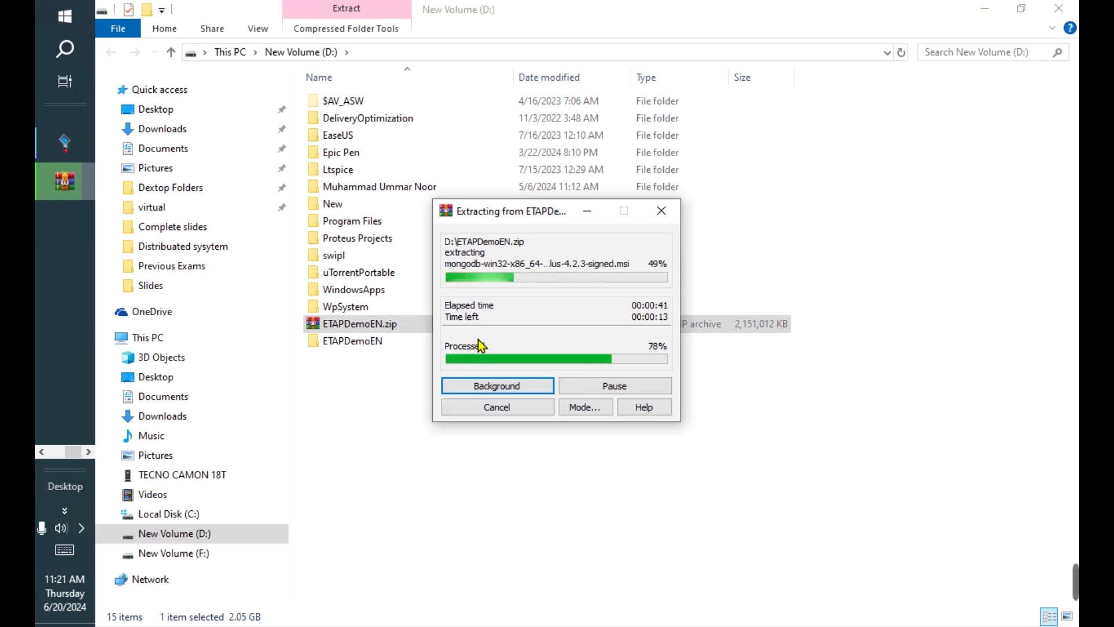
pyautogui.doubleClick(374, 342)
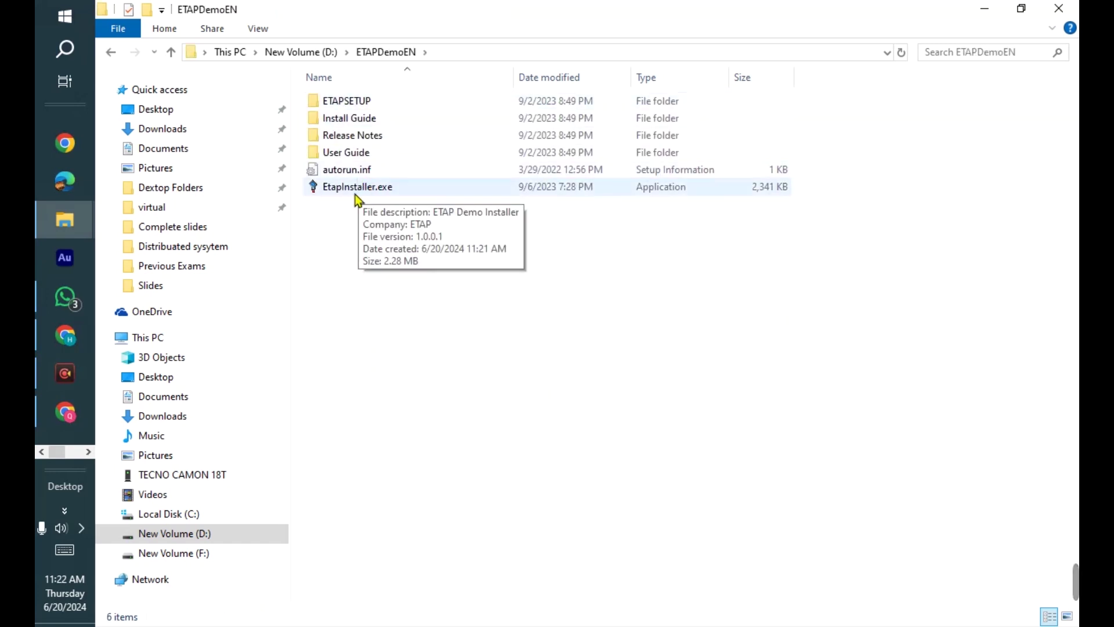
pyautogui.click(352, 191)
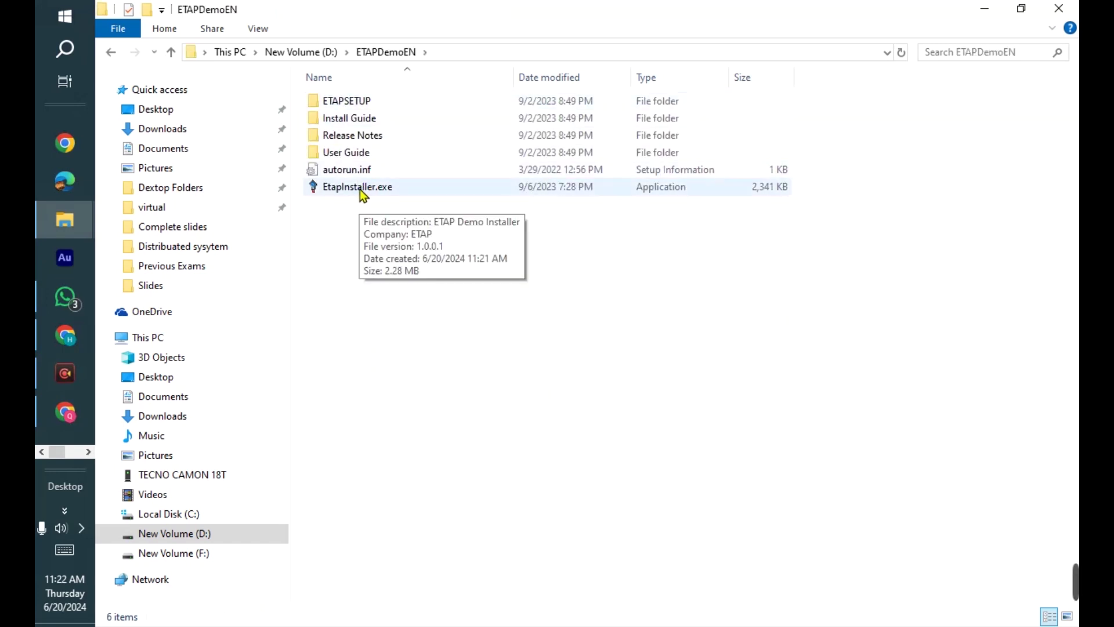
# - Run EtapInstaller.exe as administrator, choose ETAP Demo, accept the EULA and start installation
pyautogui.rightClick(359, 190)
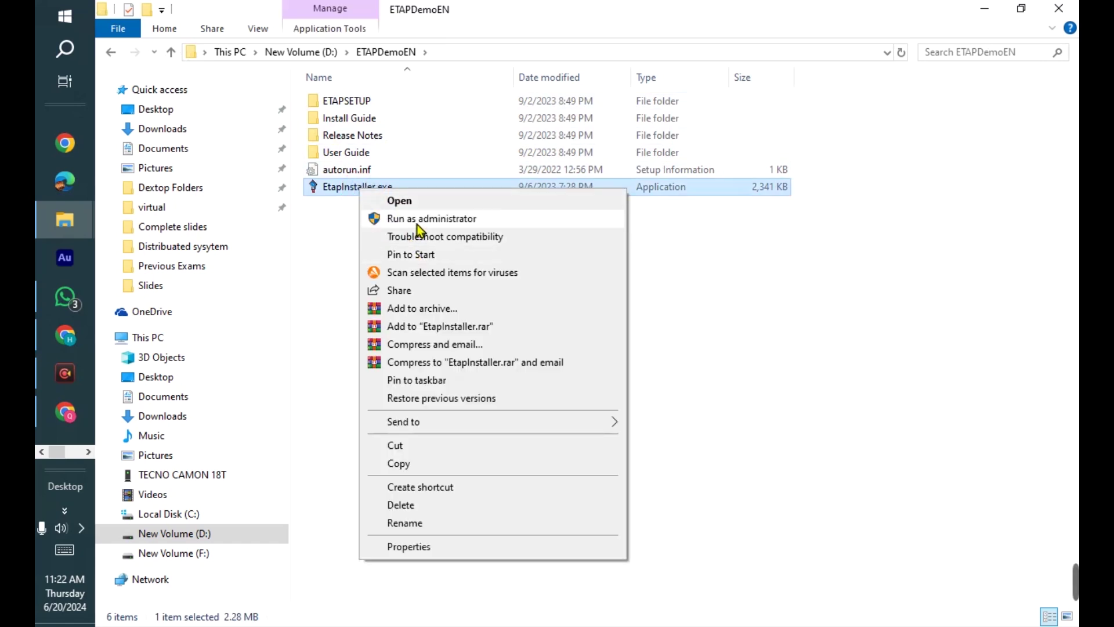
pyautogui.click(420, 221)
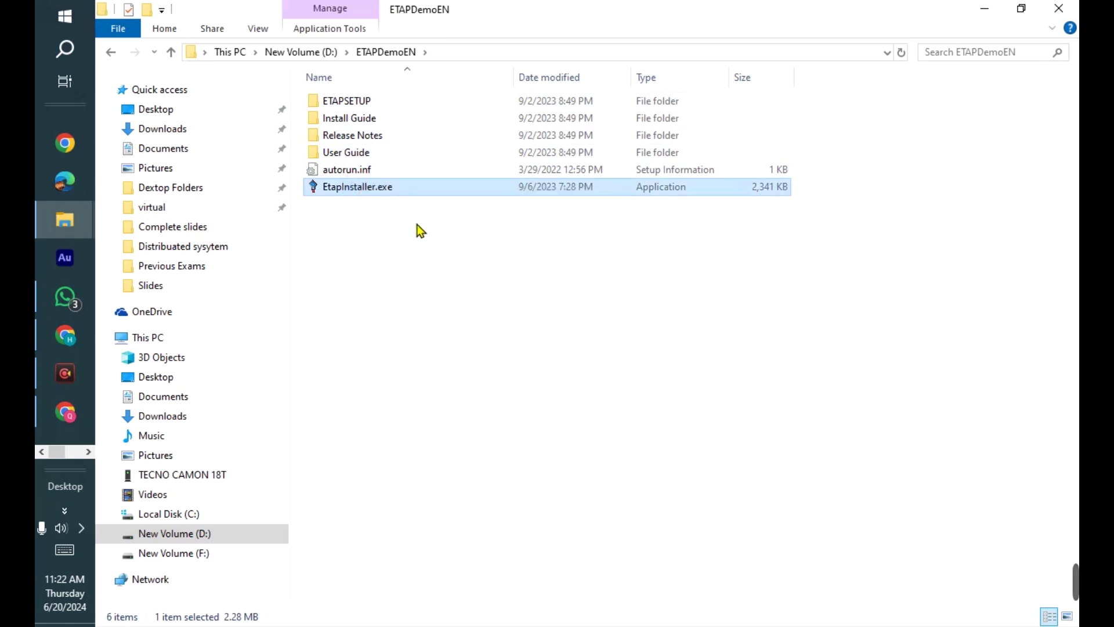
pyautogui.moveTo(361, 116); pyautogui.dragTo(402, 58)
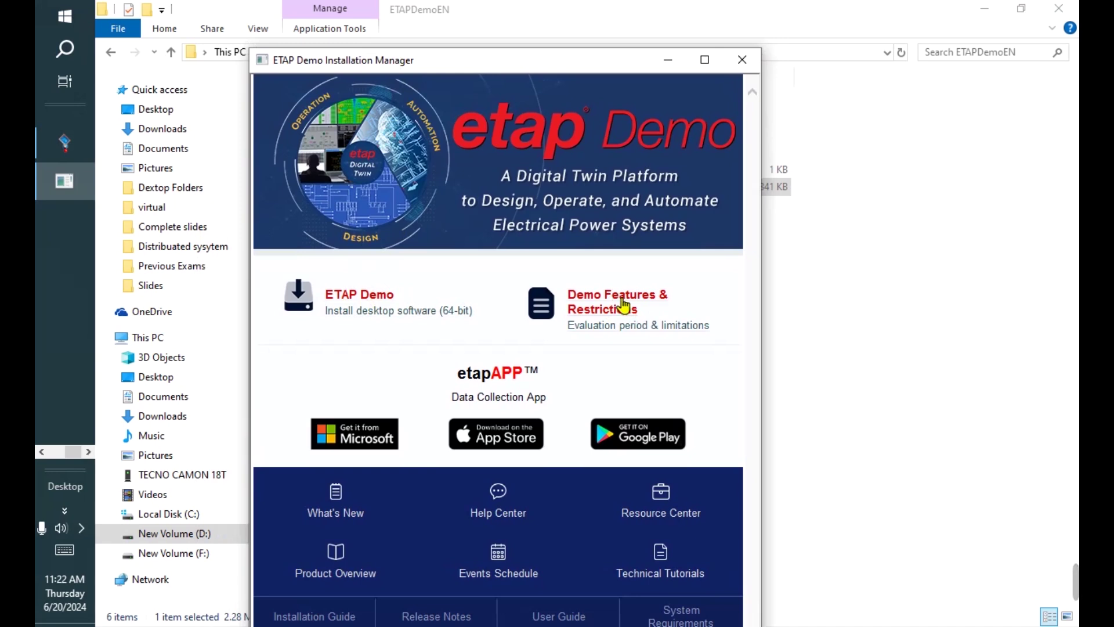
pyautogui.click(378, 299)
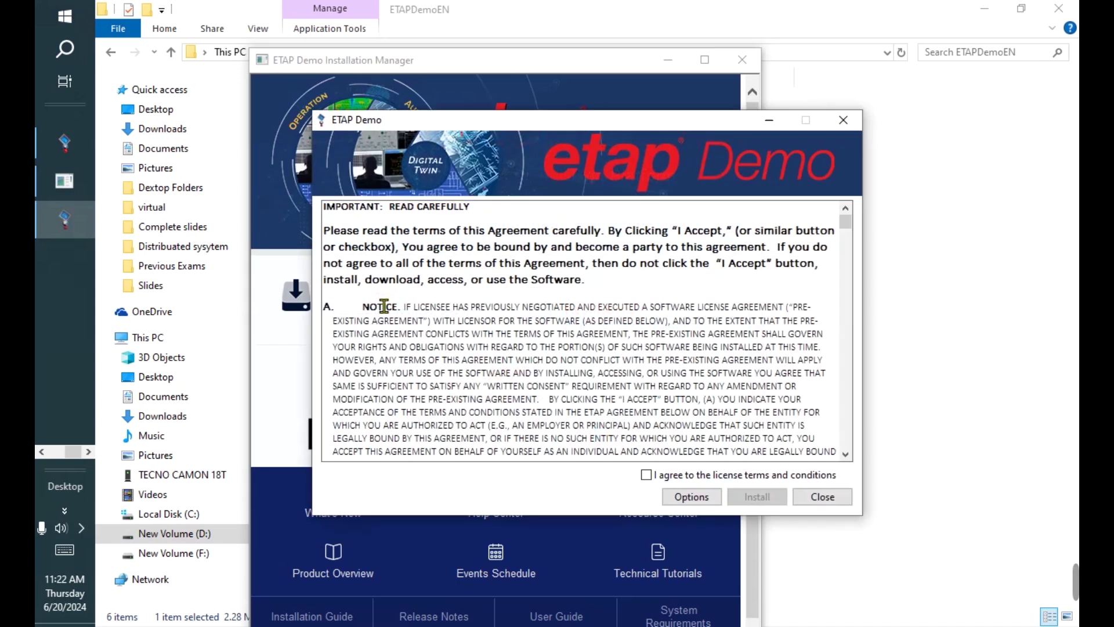
pyautogui.moveTo(845, 223); pyautogui.dragTo(826, 459)
pyautogui.click(646, 475)
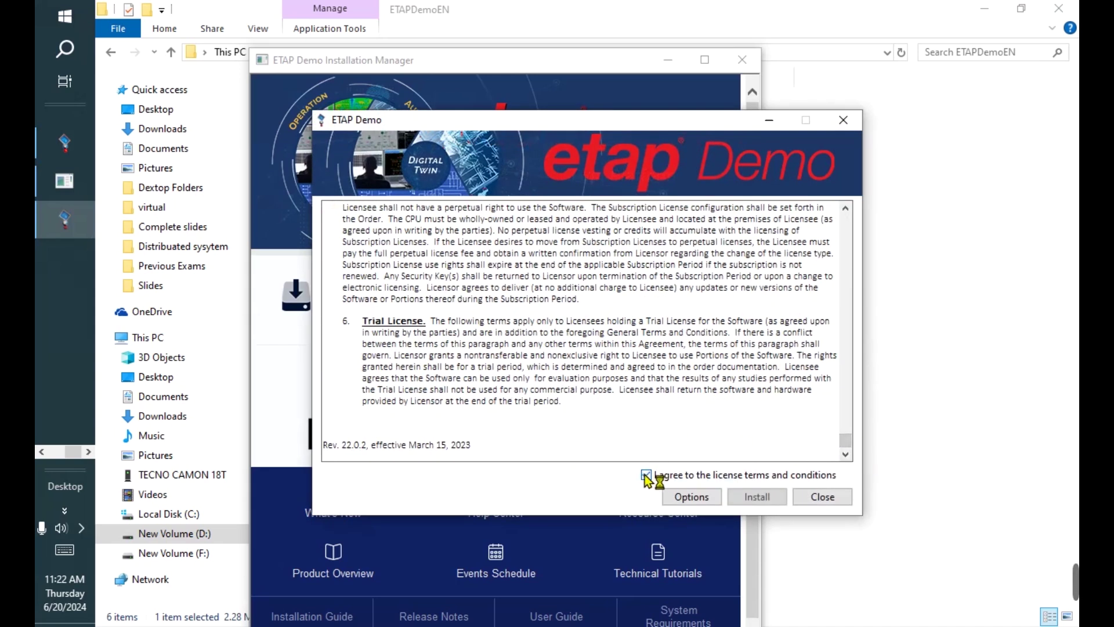
pyautogui.click(761, 499)
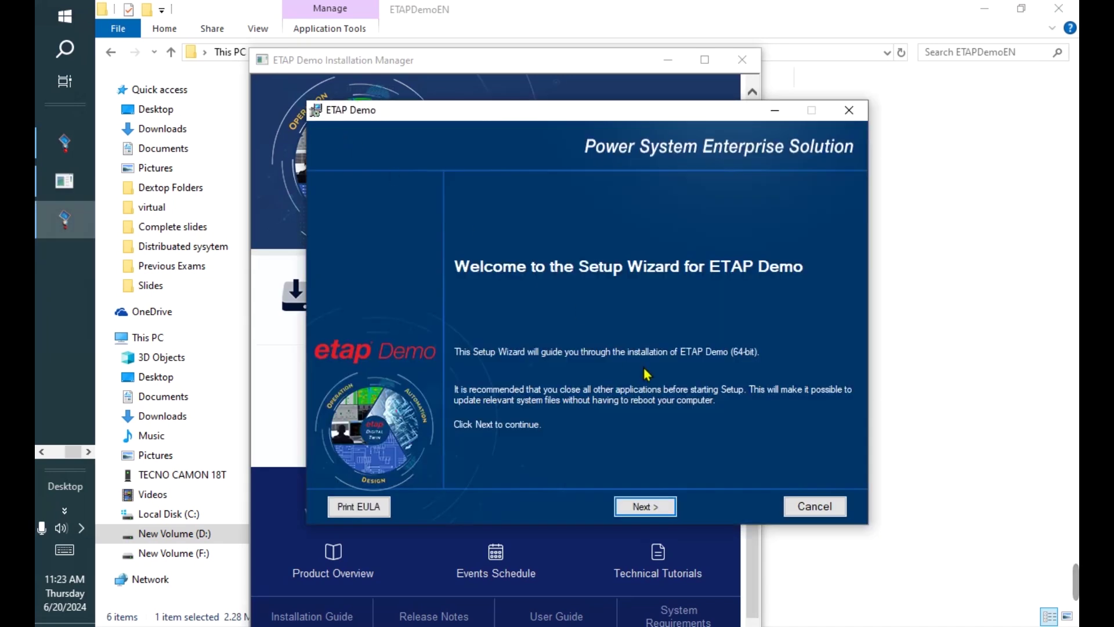
# - Paste the emailed installation code from clipboard history into the Code field and submit it
pyautogui.click(654, 514)
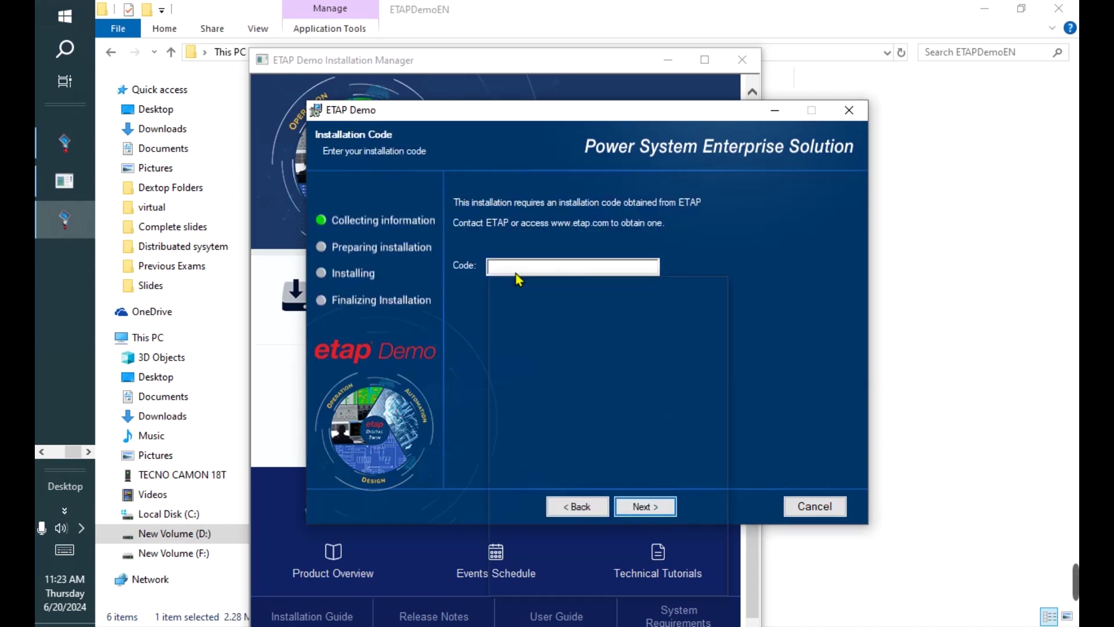
pyautogui.click(548, 353)
pyautogui.press('super+v')
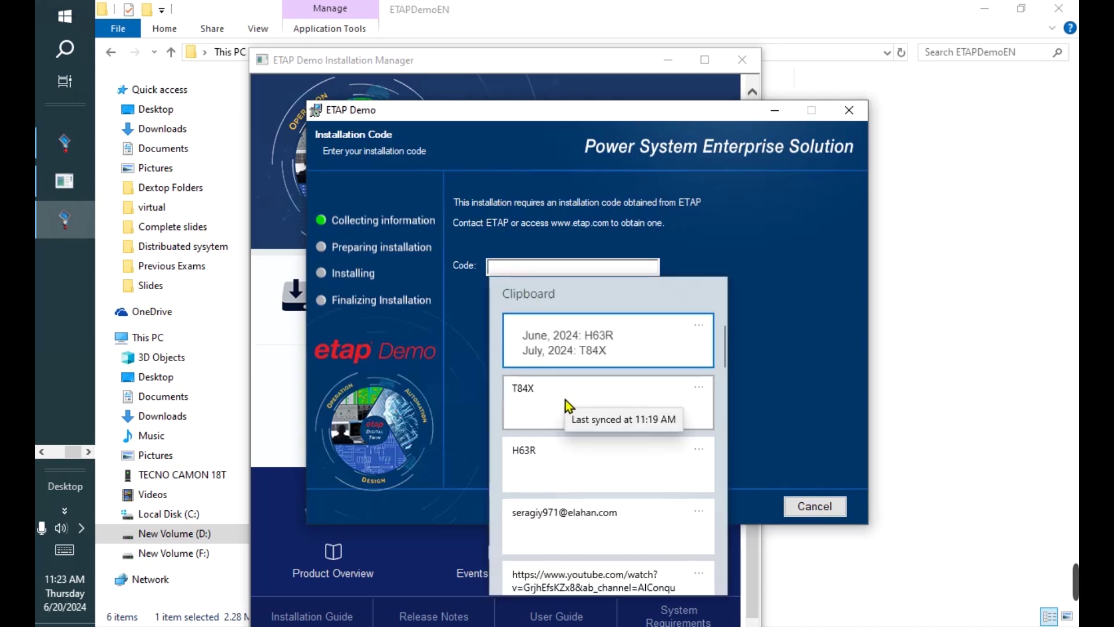
pyautogui.click(562, 462)
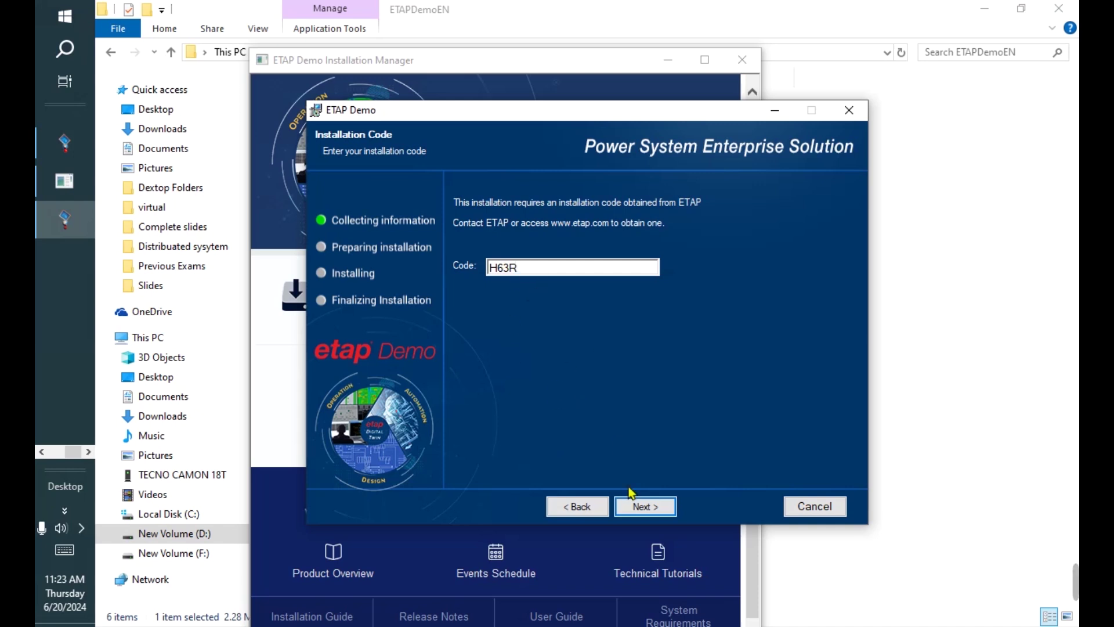
pyautogui.click(648, 512)
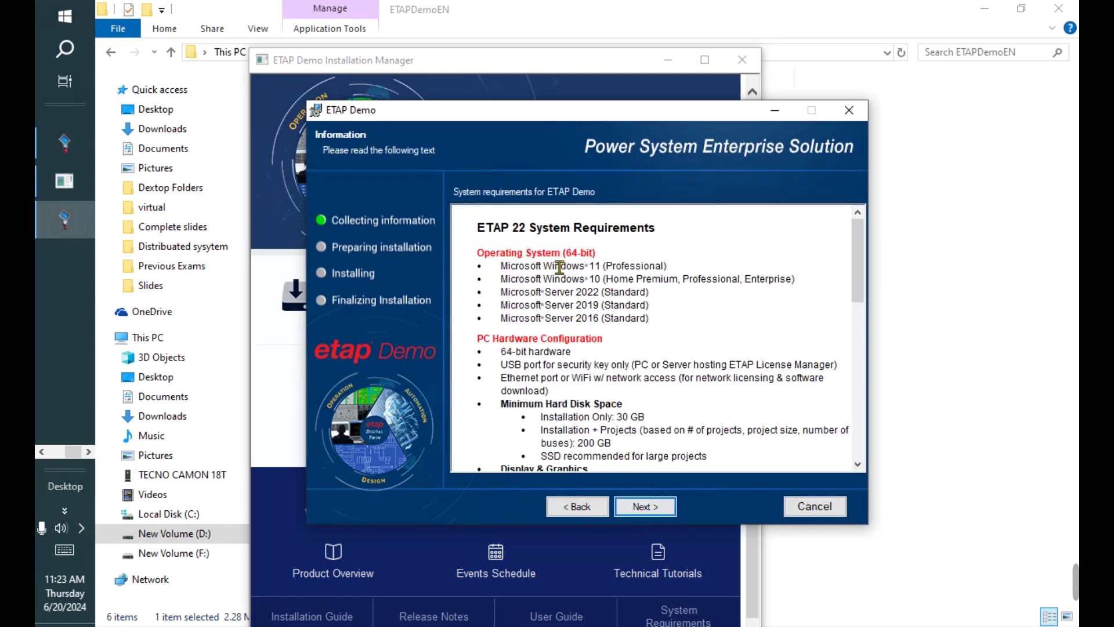
# - Advance past system requirements and start installing into D:\ETAP Demo\
pyautogui.scroll(-15, 684, 311)
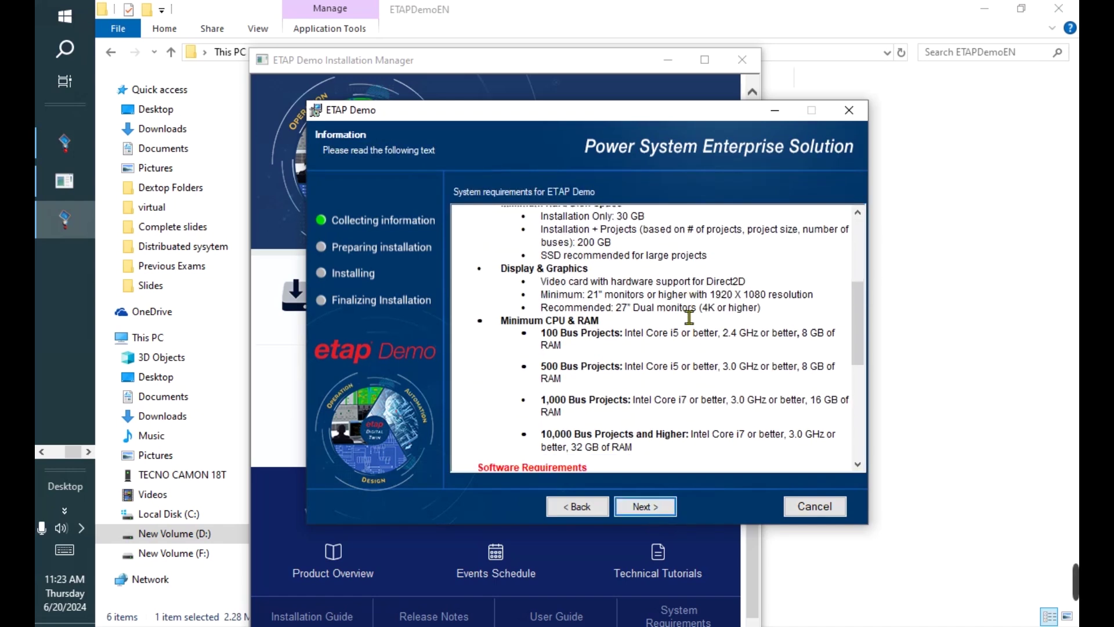
pyautogui.click(645, 506)
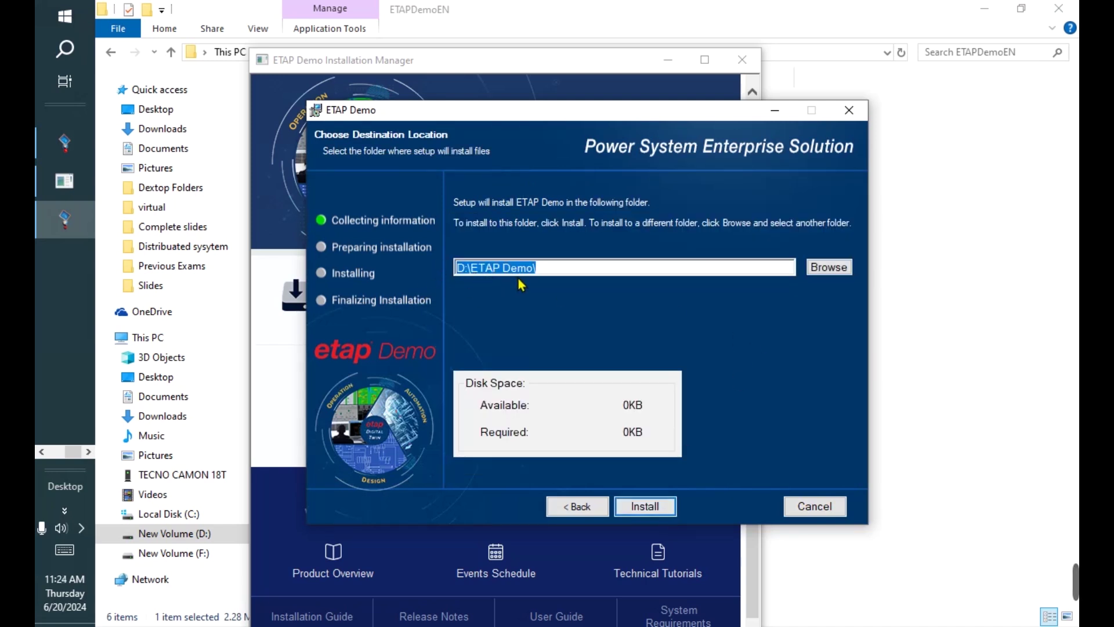
pyautogui.click(652, 508)
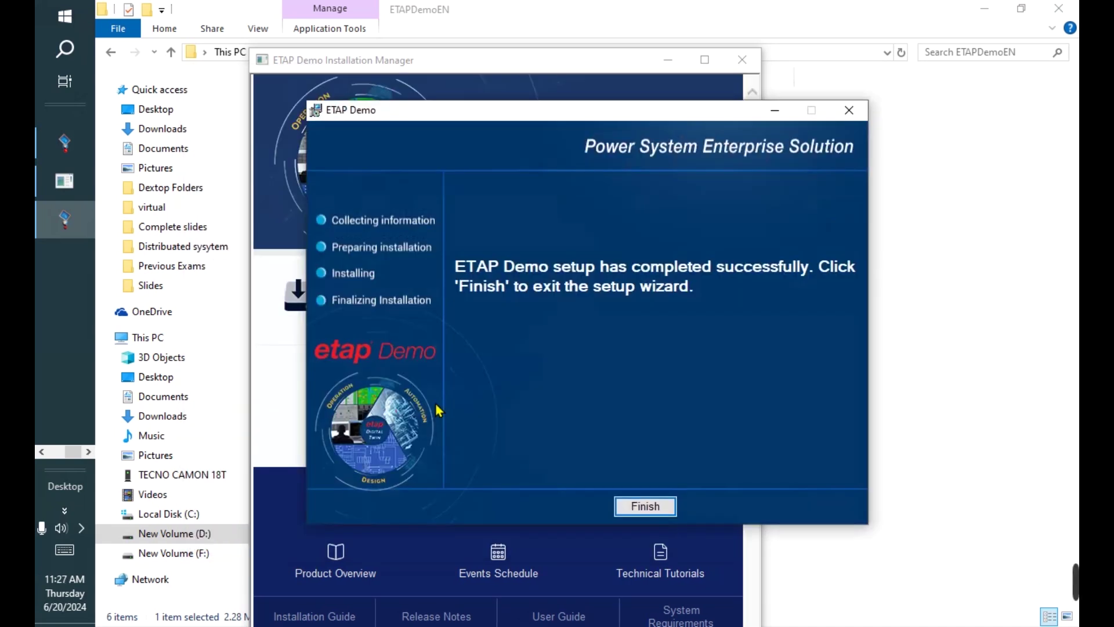
# - Finish the completed setup, dismiss the completion message and close the Installation Manager
pyautogui.click(644, 506)
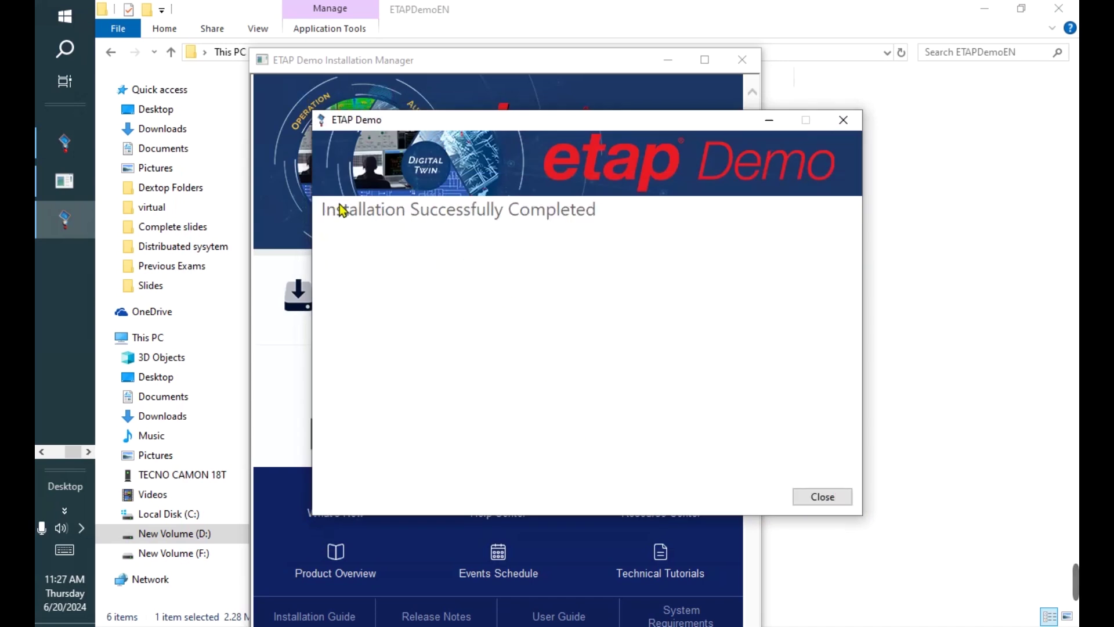
pyautogui.click(826, 502)
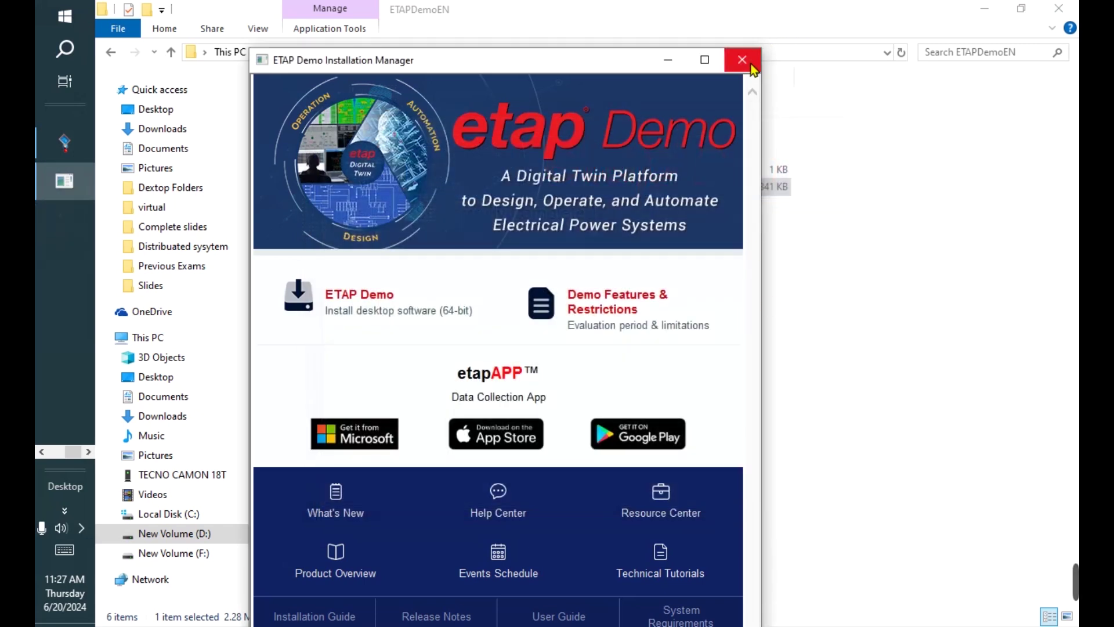
pyautogui.click(751, 65)
# - Close File Explorer and ETAP DLM, then launch ETAP Demo from its desktop shortcut
pyautogui.click(1067, 8)
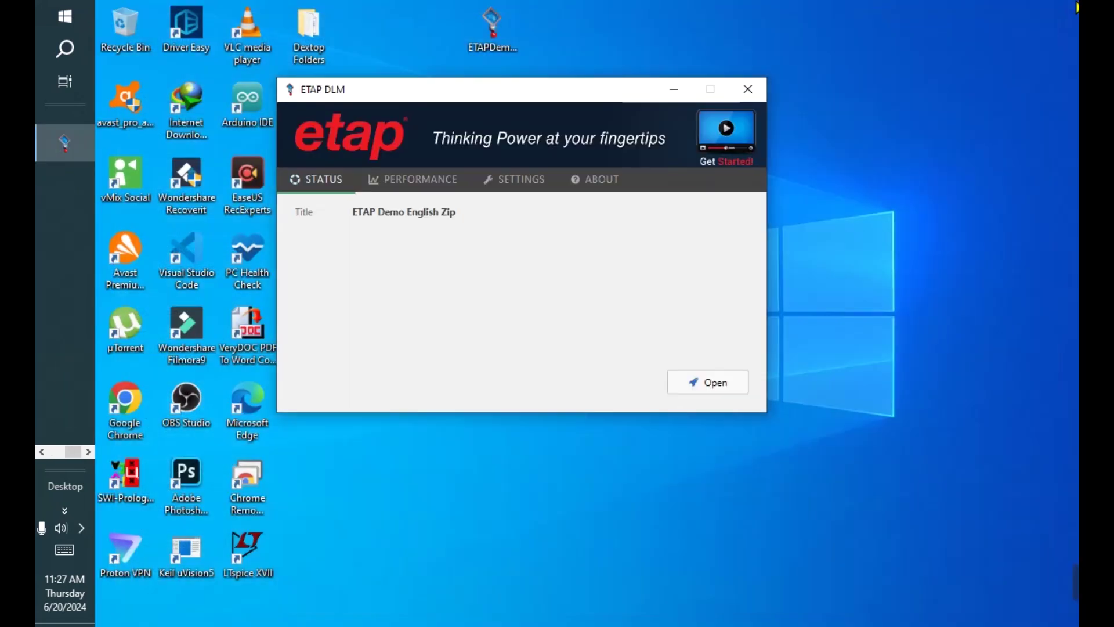
pyautogui.click(757, 100)
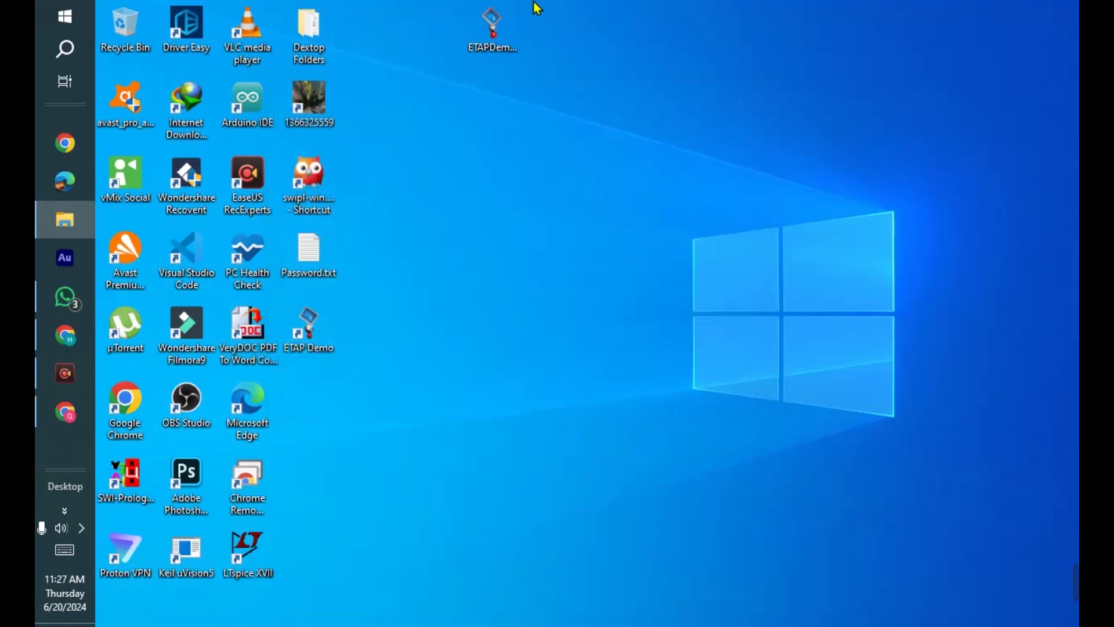
pyautogui.click(496, 40)
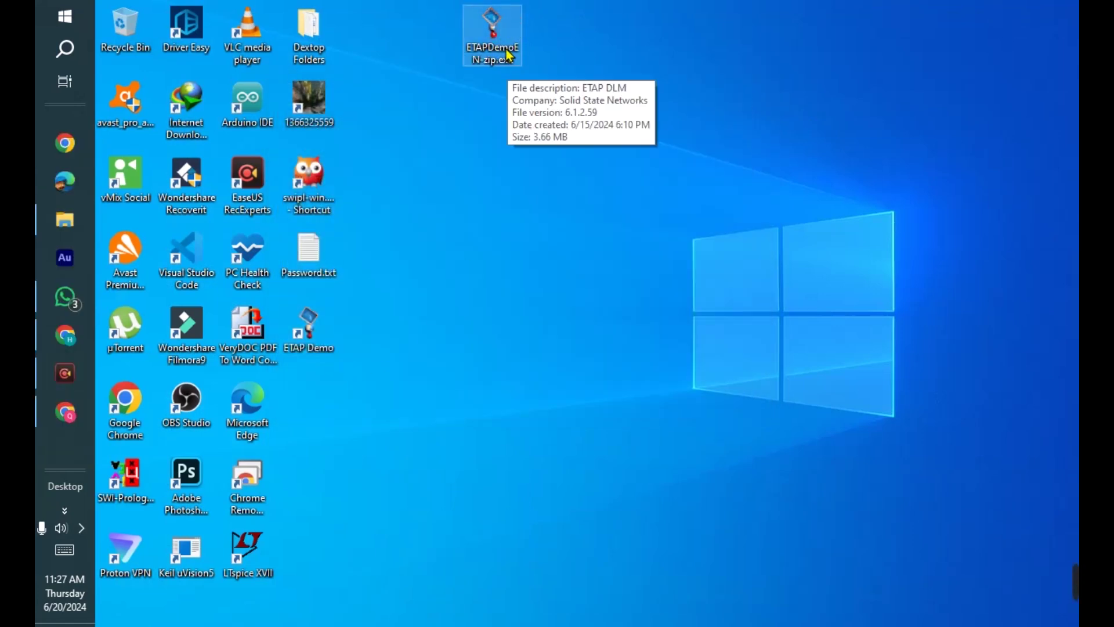
pyautogui.click(321, 329)
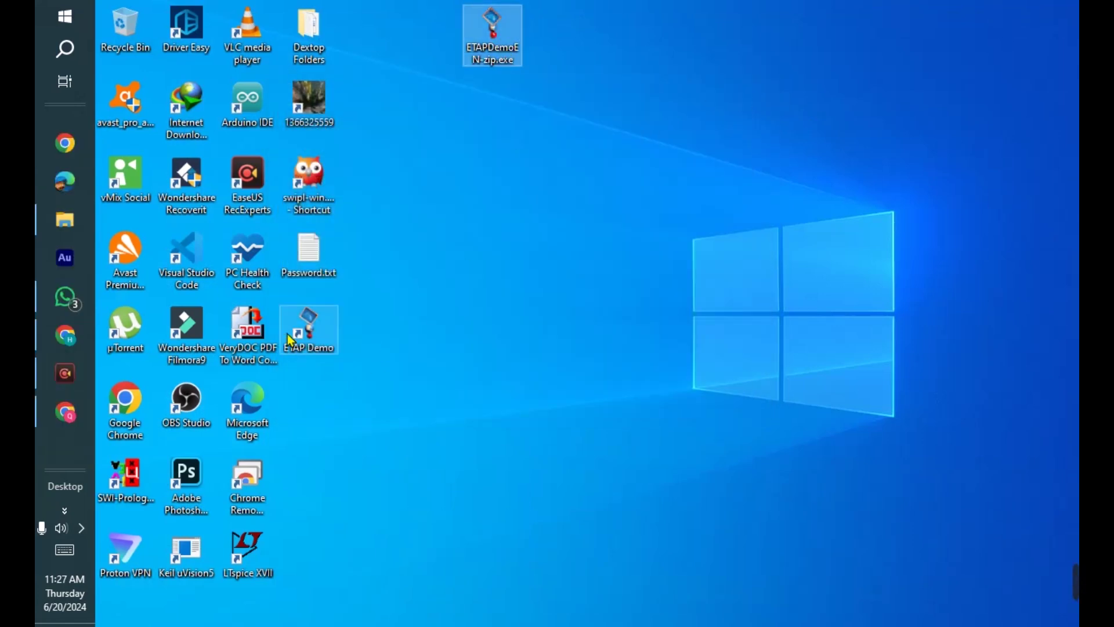
pyautogui.doubleClick(321, 326)
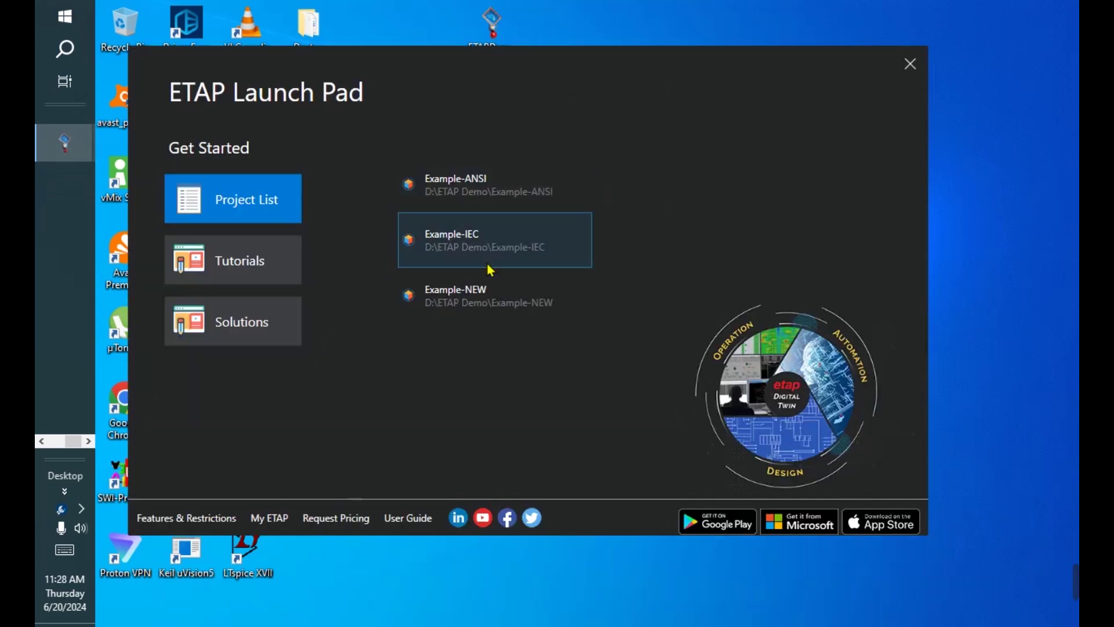
# - Open an example project and rearrange the Study View, Relay View and OLV Pres1 windows
pyautogui.click(490, 196)
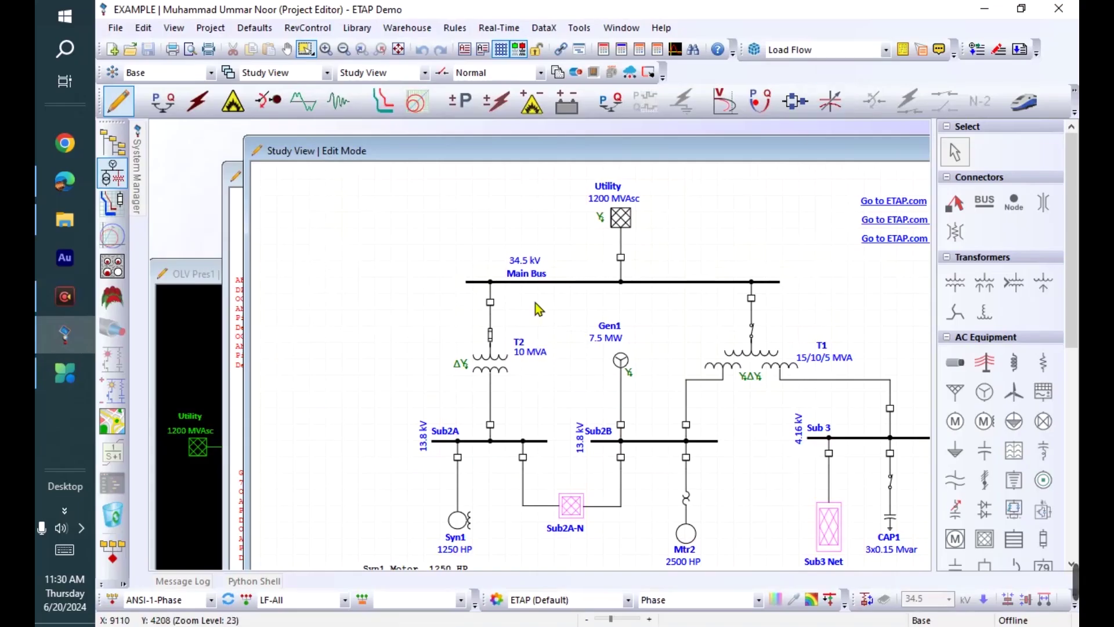
pyautogui.moveTo(392, 154); pyautogui.dragTo(246, 214)
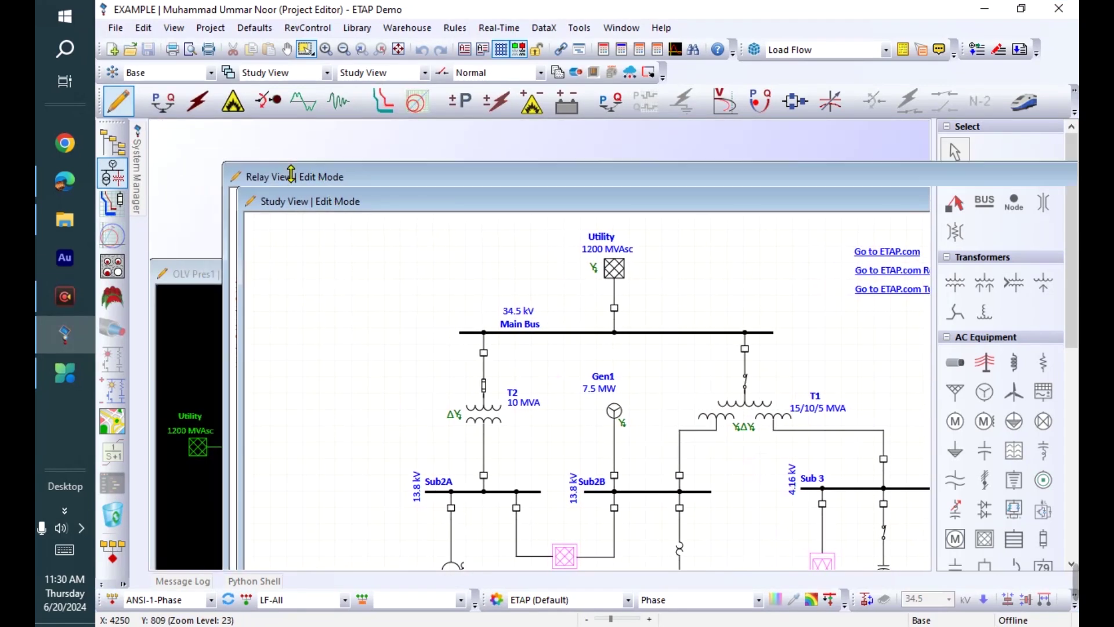
pyautogui.click(273, 176)
pyautogui.moveTo(425, 156); pyautogui.dragTo(522, 171)
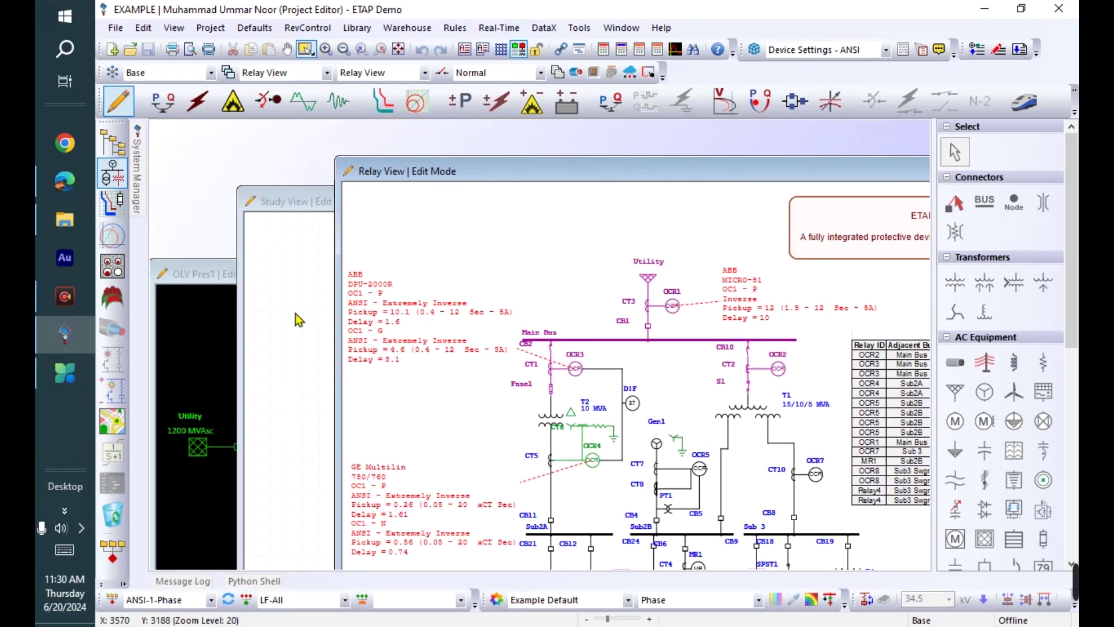
pyautogui.moveTo(175, 264); pyautogui.dragTo(249, 149)
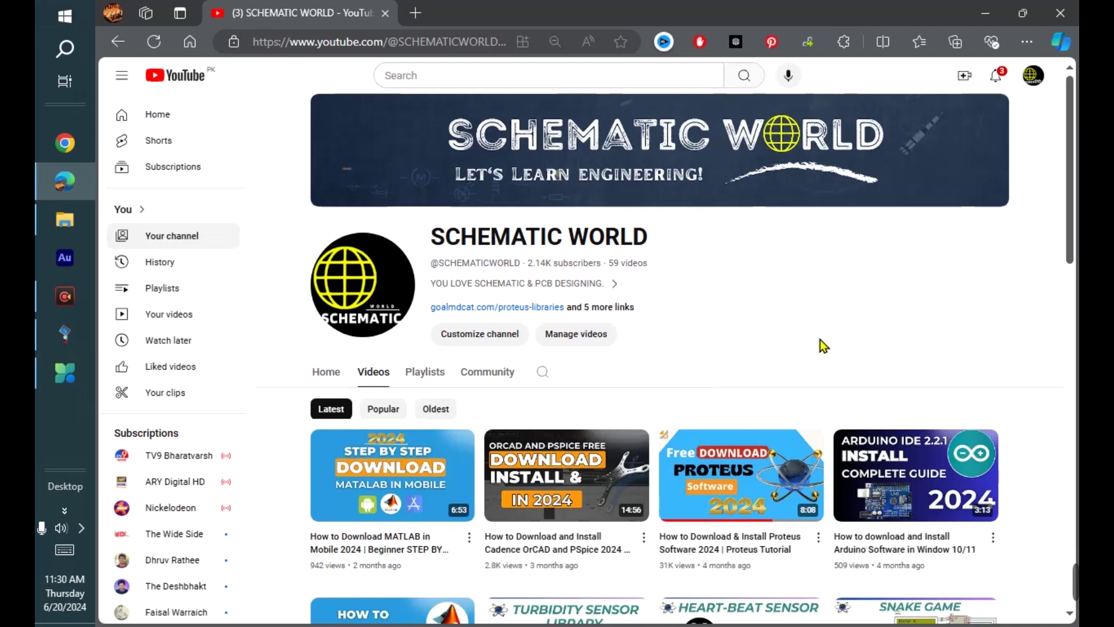
# - Scroll through the SCHEMATIC WORLD channel's Playlists, then return to its Videos list
pyautogui.click(432, 372)
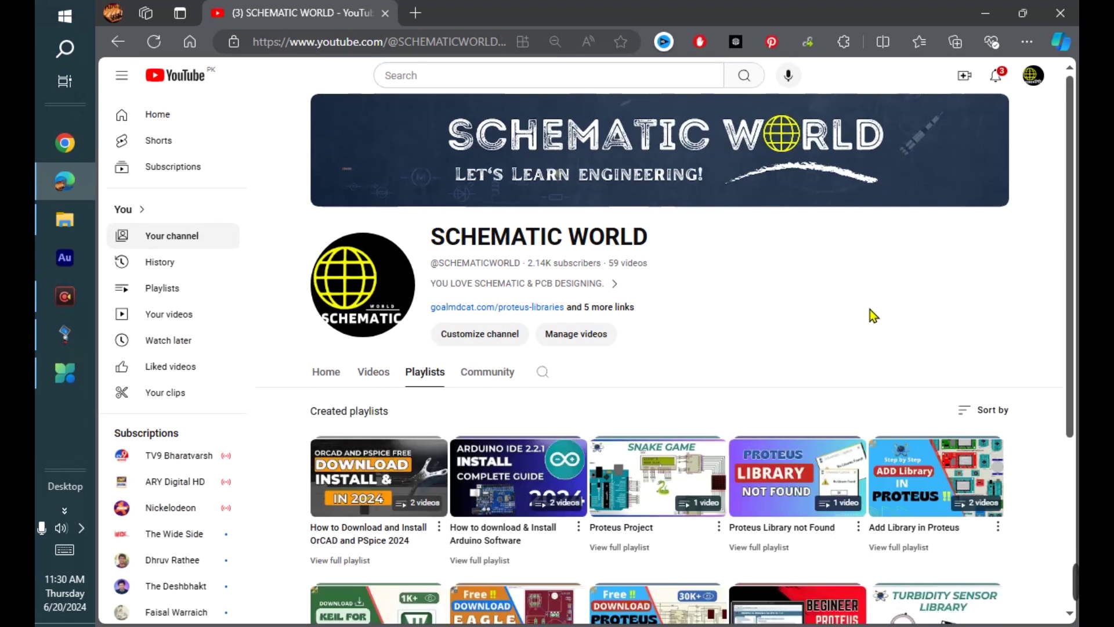
pyautogui.scroll(-3, 869, 314)
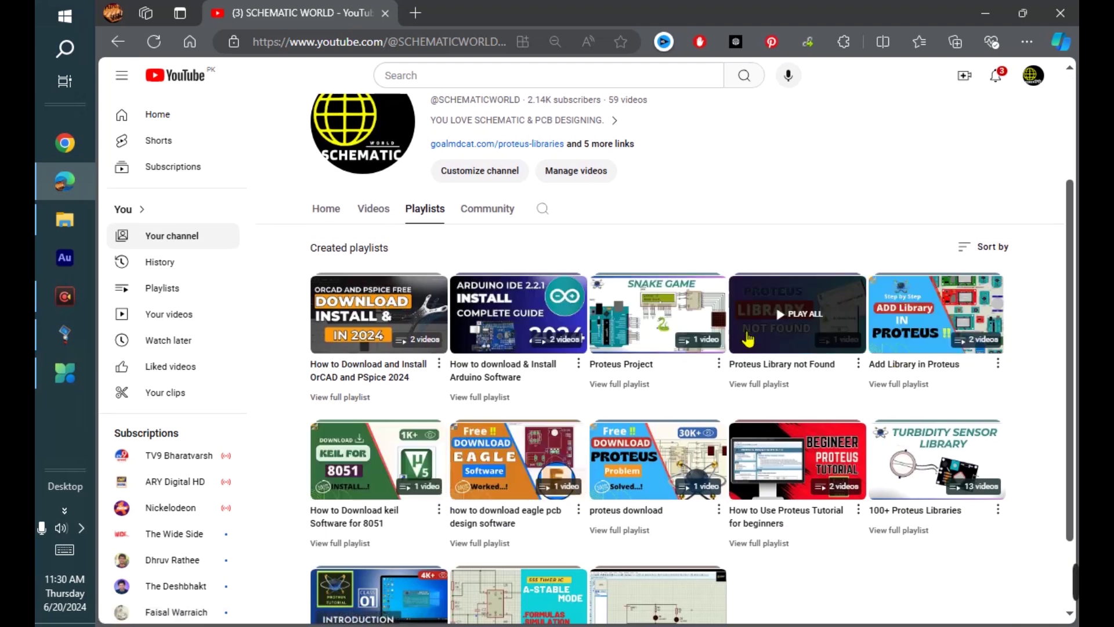
pyautogui.click(380, 210)
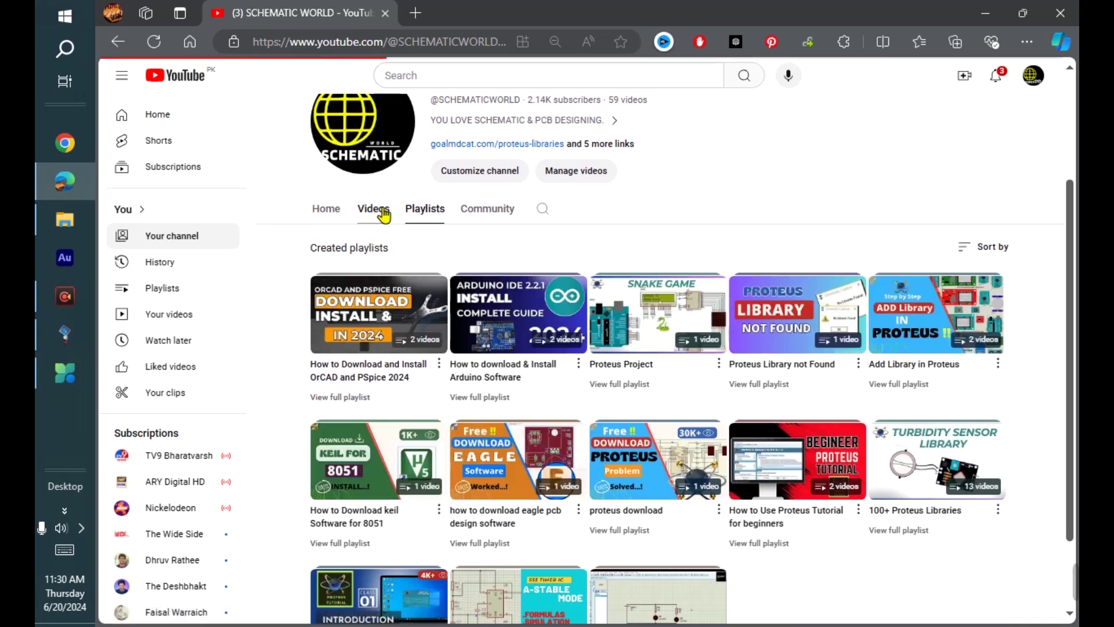